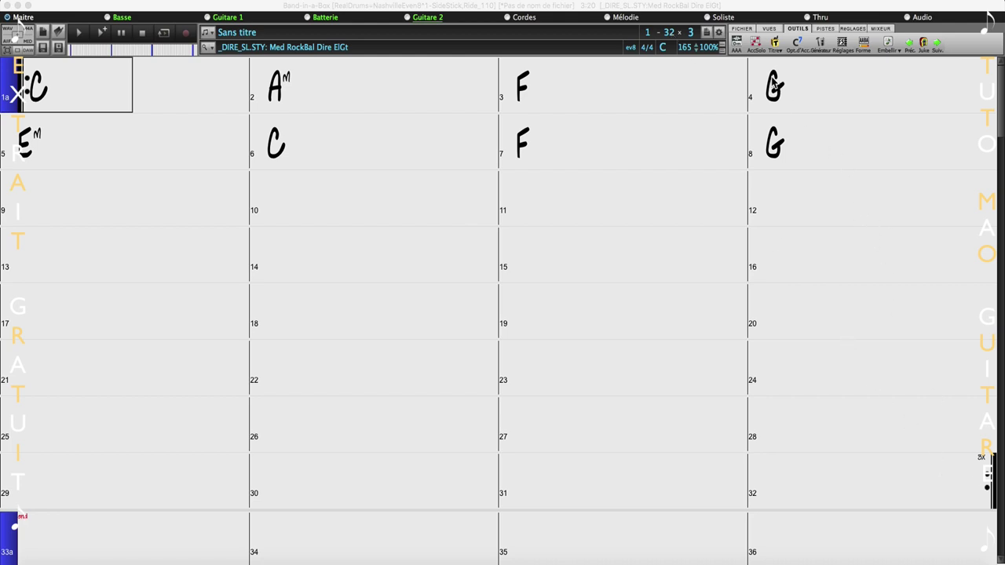
Set the last bar of the chorus to bar 8
left_click(669, 34)
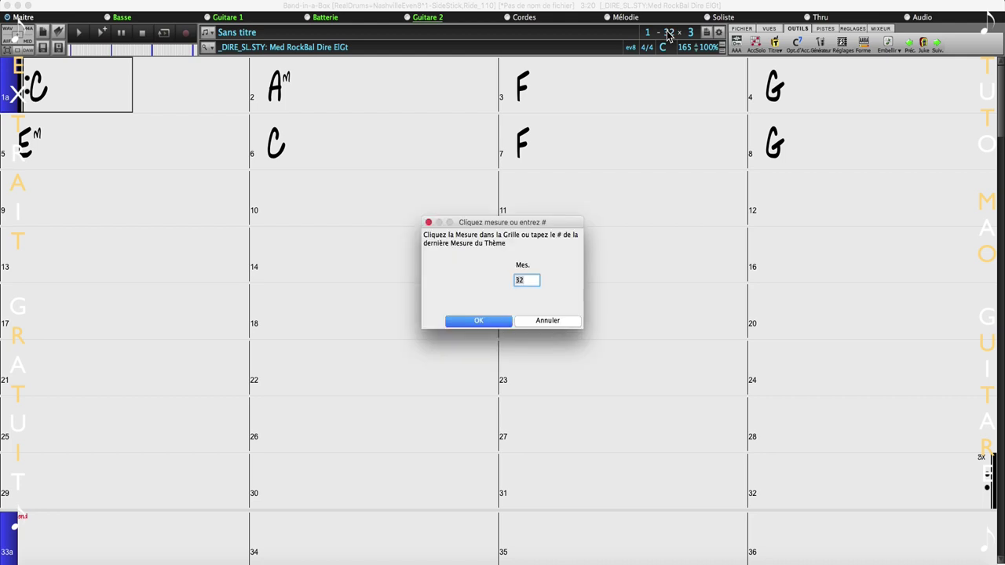
type("8")
left_click(475, 324)
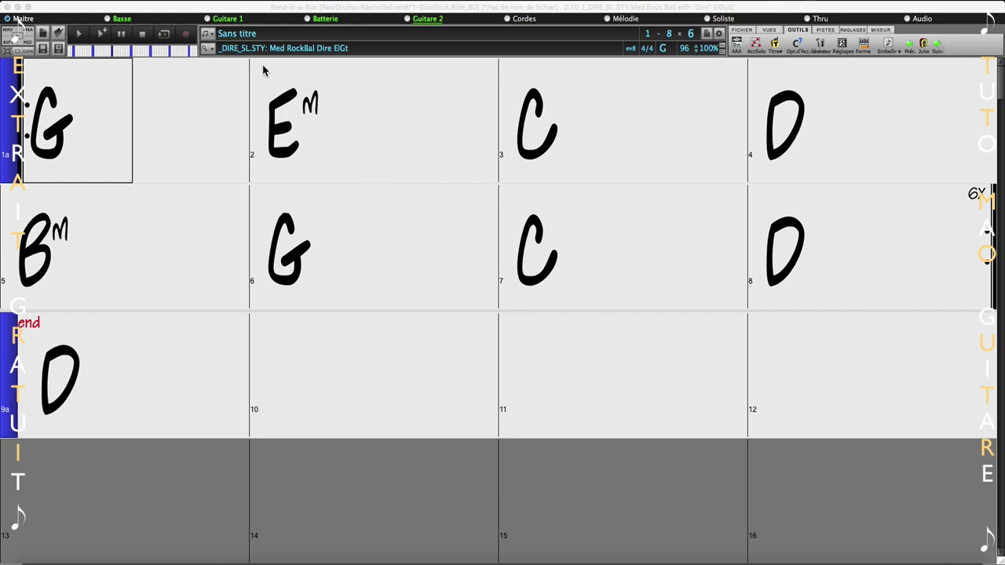
Open the StylePicker and filter it to styles with at least one video RealTrack supplied by PG Music
left_click(208, 48)
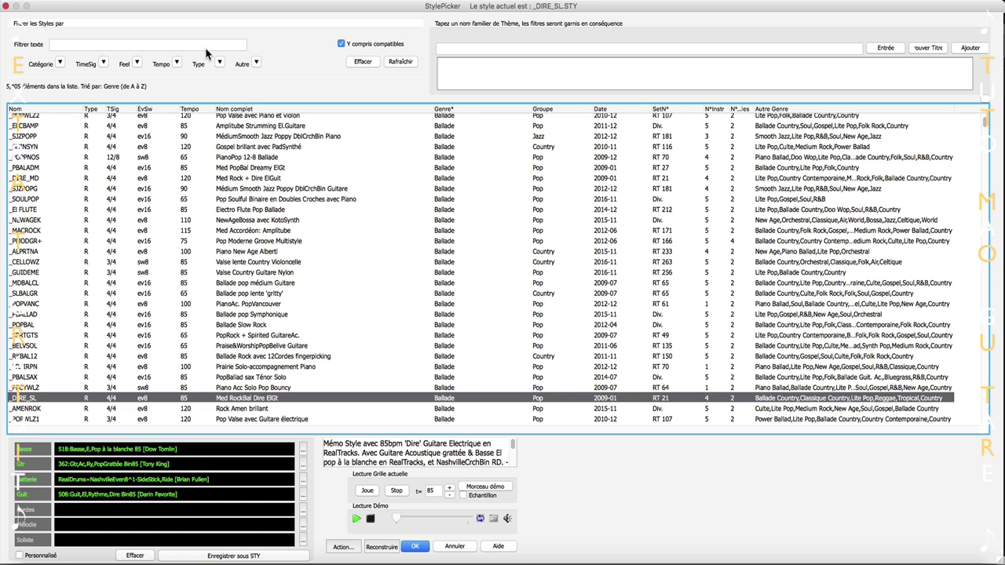
left_click(256, 64)
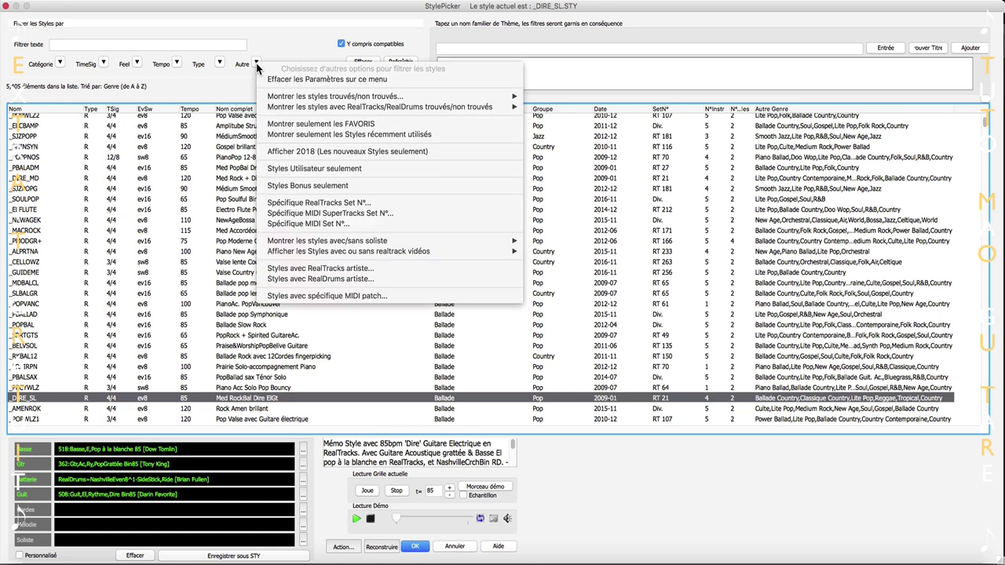
mouse_move(360, 251)
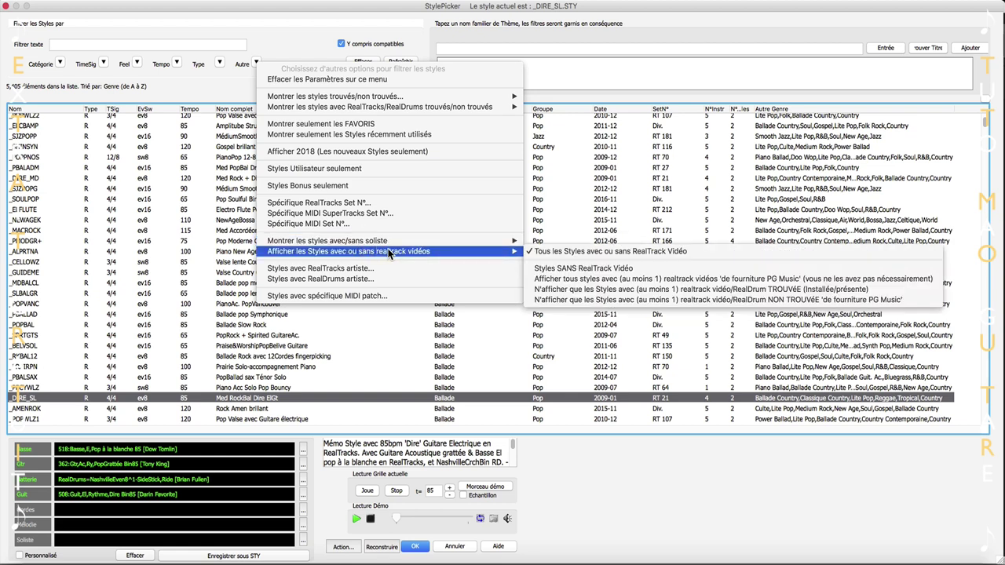
left_click(597, 281)
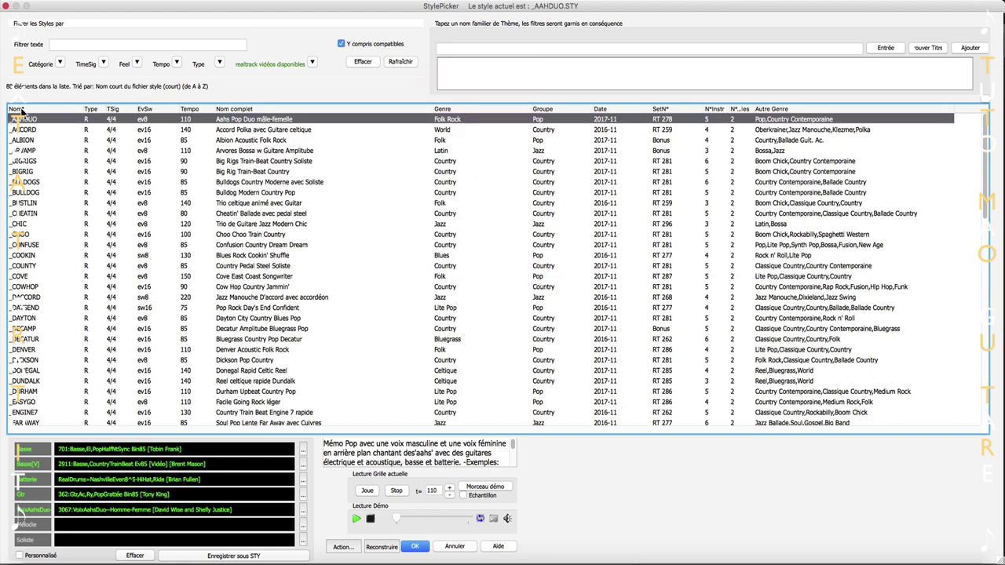
Reverse and restore the alphabetical sorting of style names, and audition the Choo Choo Train Country style
left_click(21, 110)
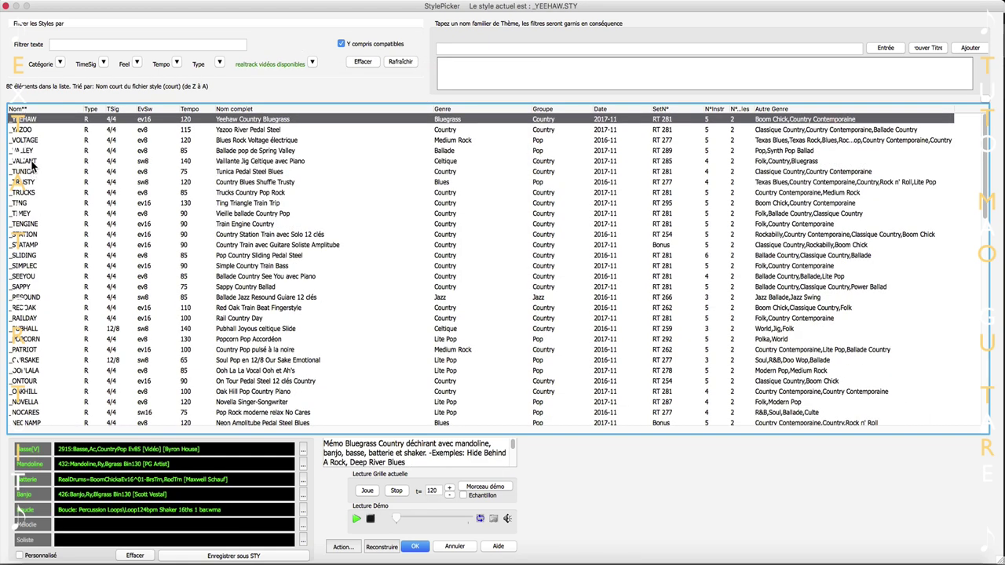
left_click(17, 110)
left_click(96, 234)
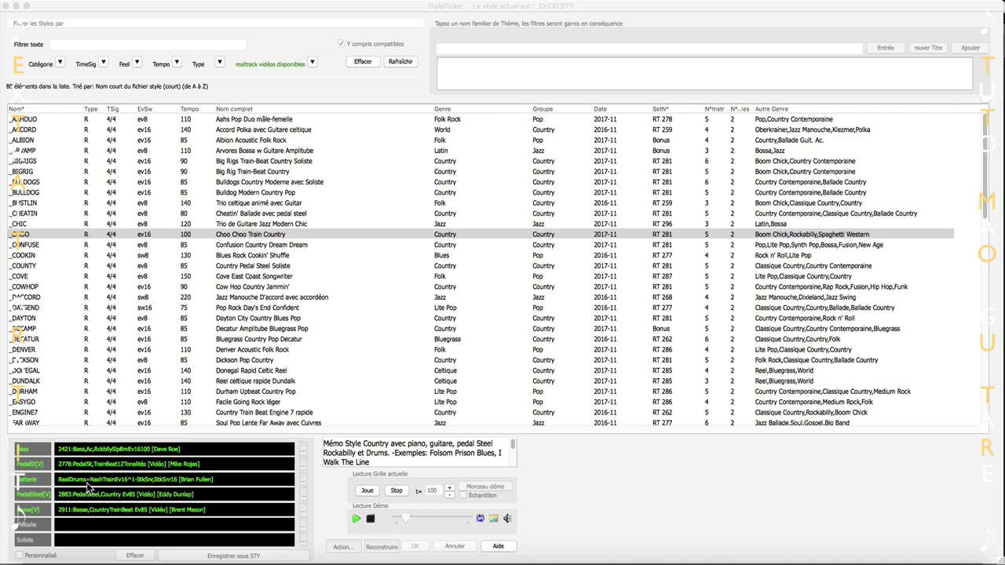
Audition the Bulldogs Country Moderne avec Soliste style, stop its playback, and load the style with its demo song
left_click(27, 183)
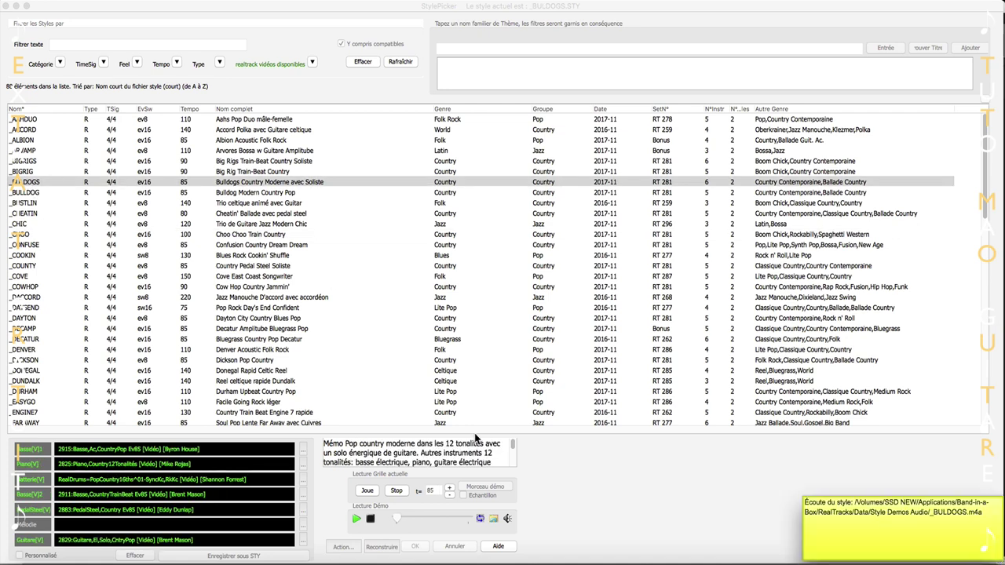
left_click(396, 492)
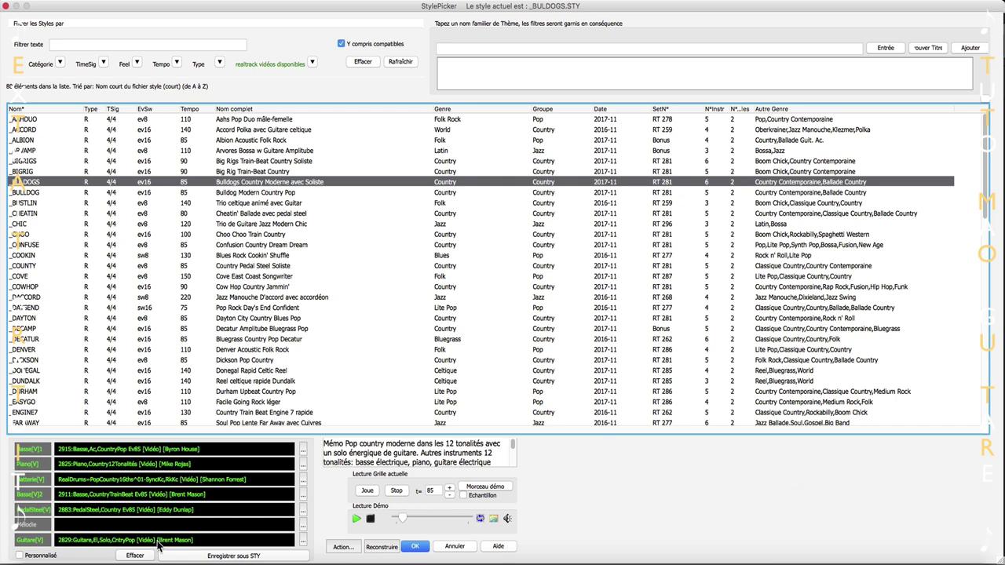
left_click(480, 488)
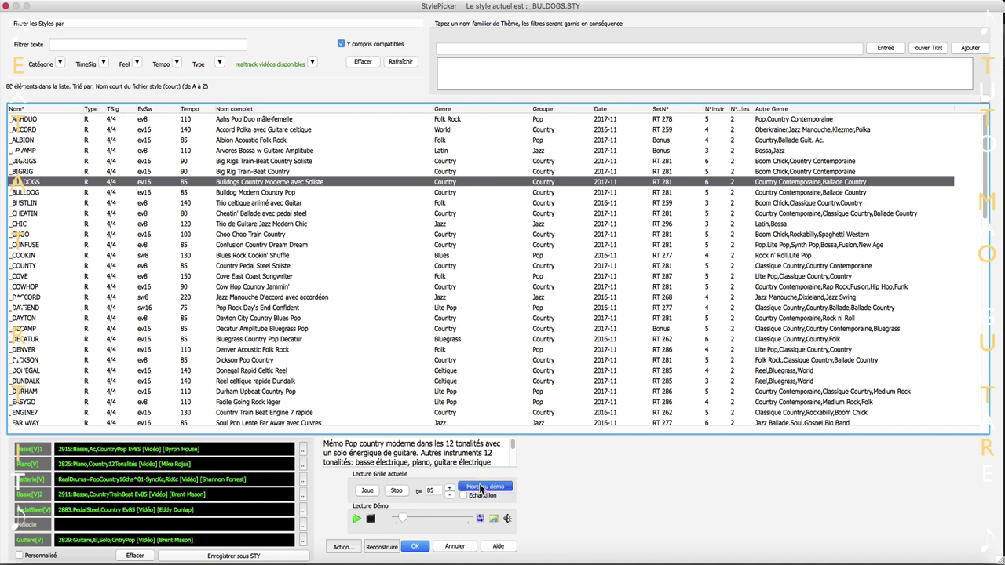
left_click(416, 548)
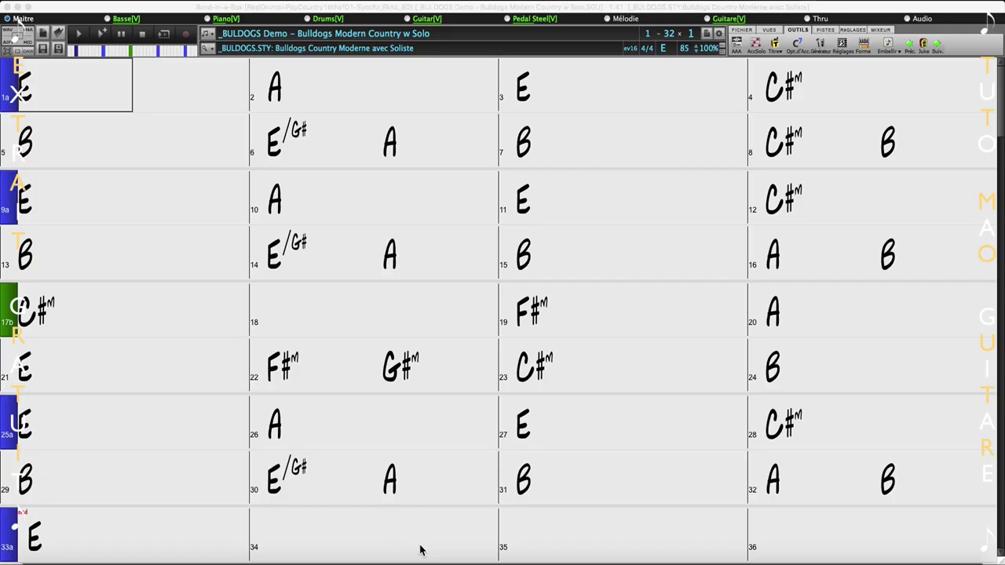
Generate and play the Bulldogs demo song, stop it, and return to bar 1
left_click(102, 33)
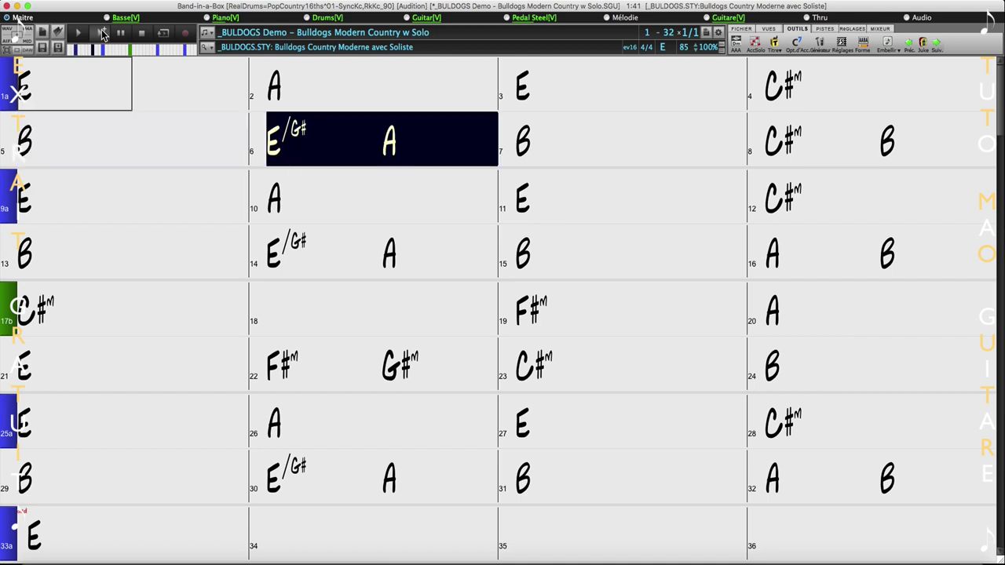
left_click(143, 35)
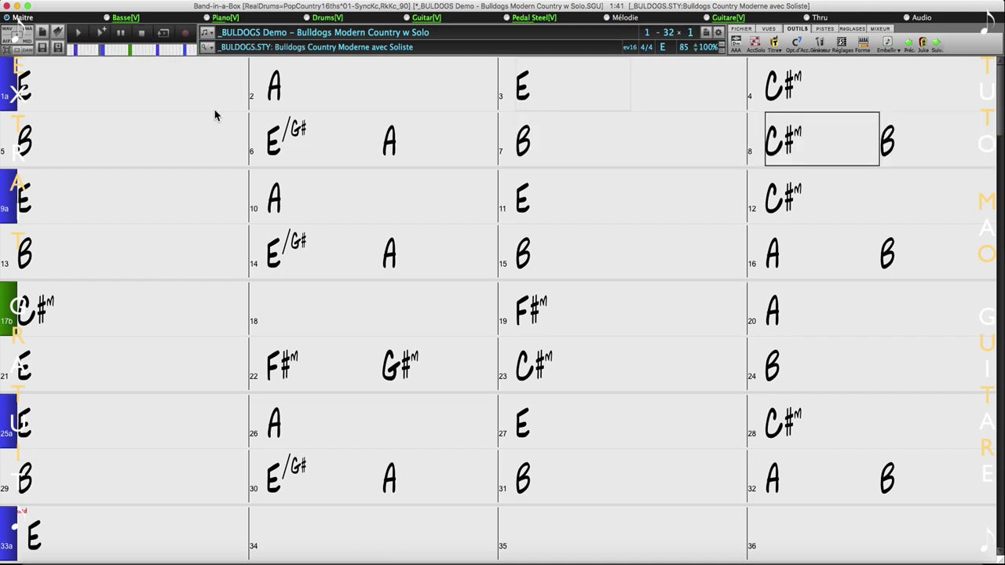
left_click(36, 93)
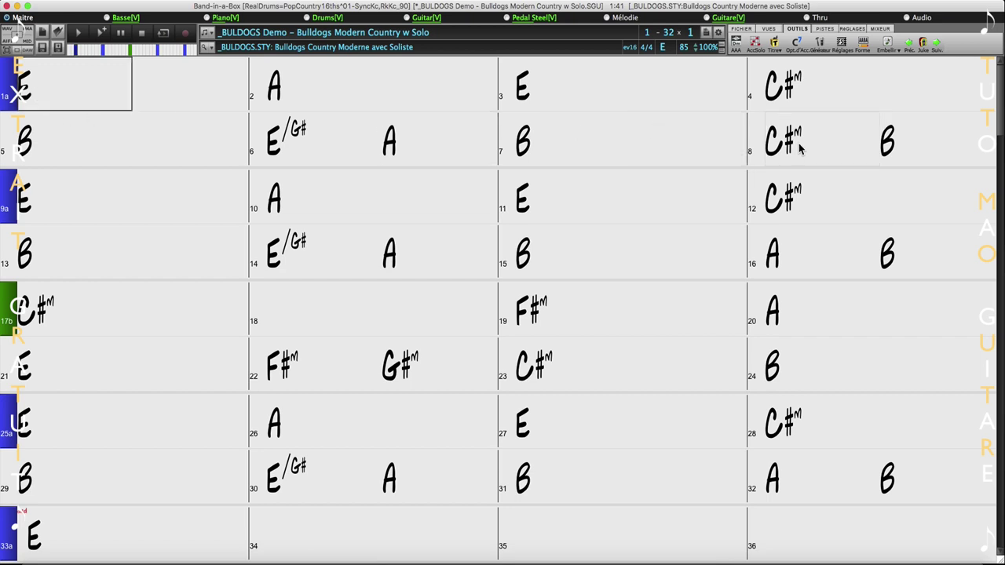
left_click(770, 29)
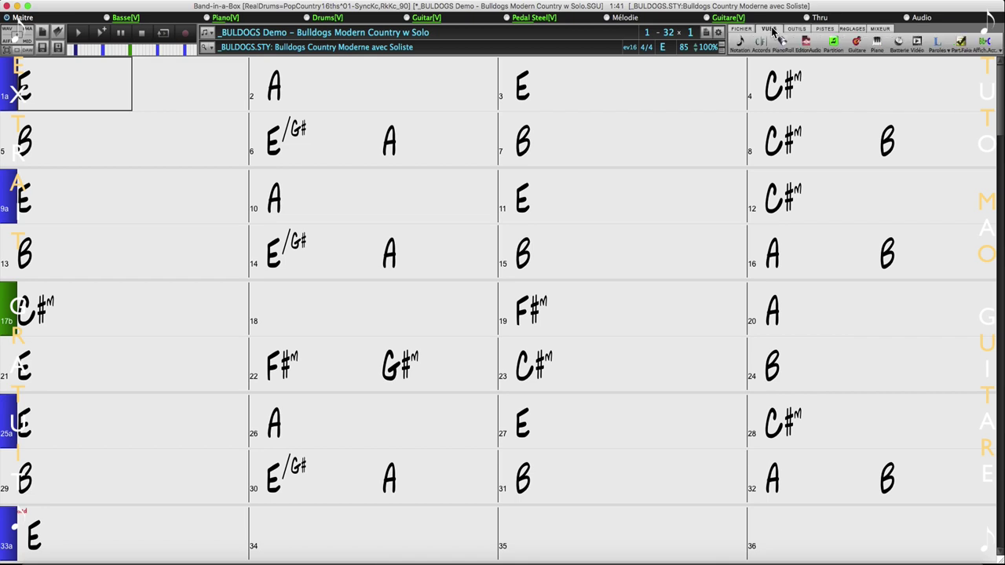
left_click(917, 42)
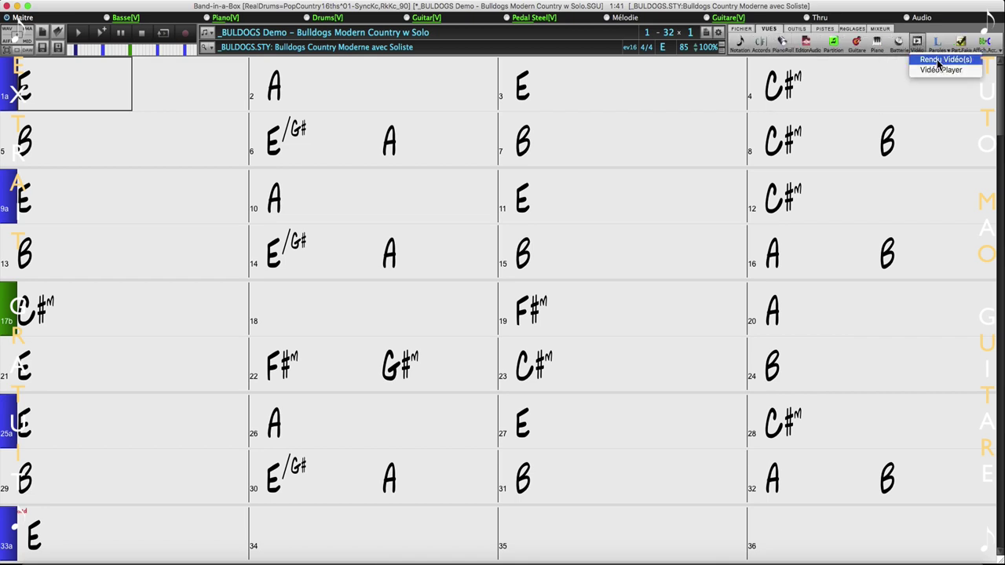
left_click(916, 39)
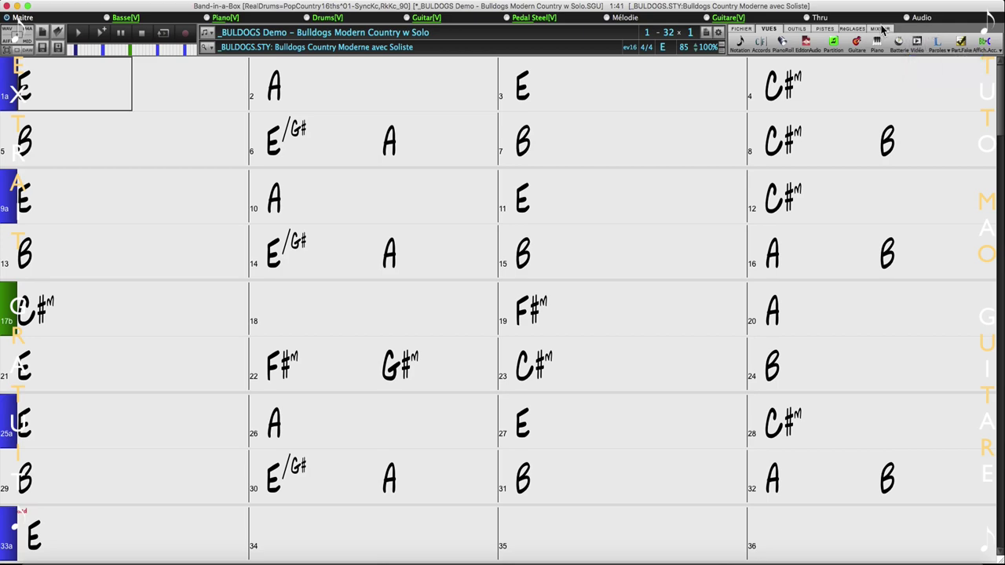
Show the mixer and open the video rendering window from the Guitar track, arranging both windows over the chord chart
left_click(881, 29)
left_click_drag(792, 368, 768, 224)
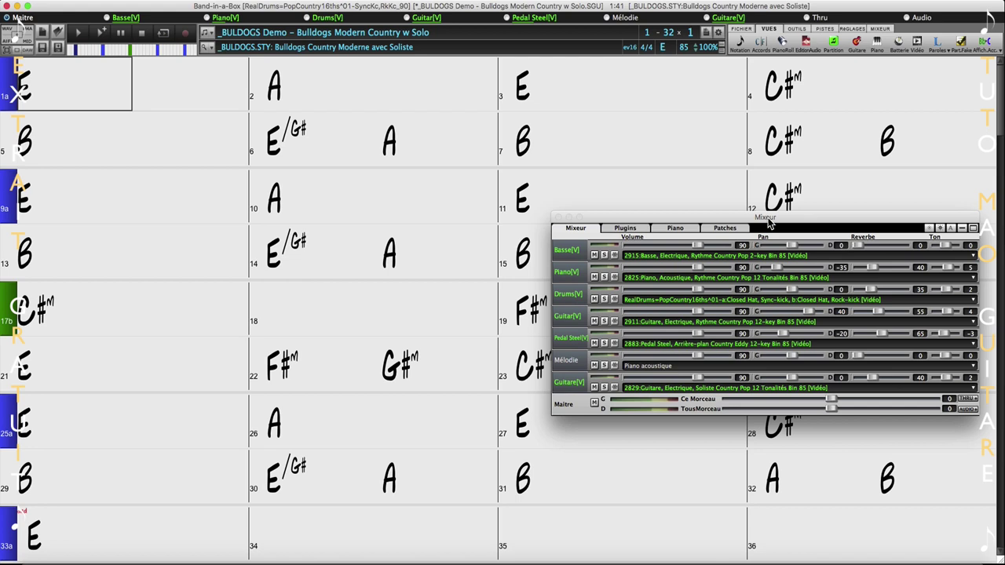
right_click(729, 323)
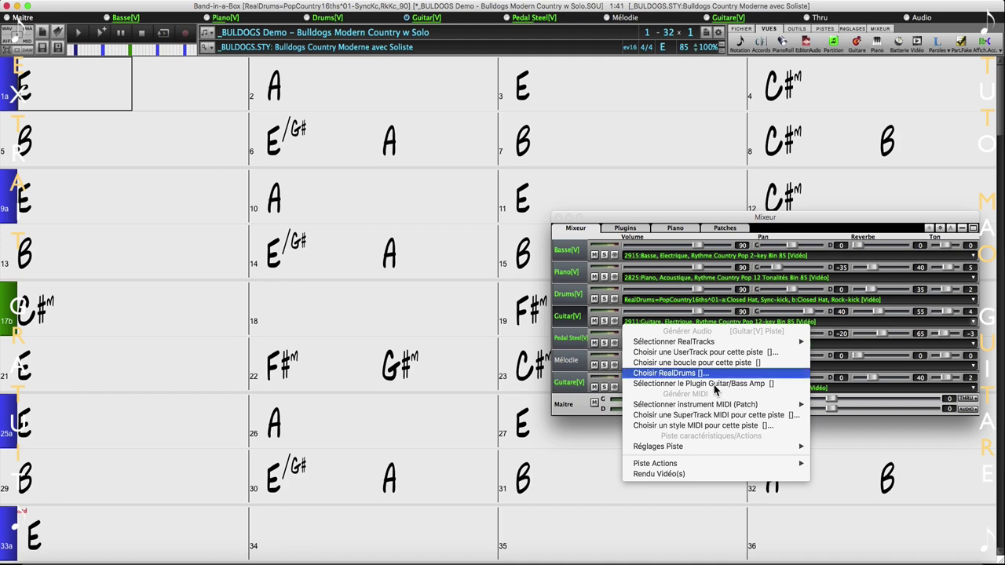
left_click(702, 474)
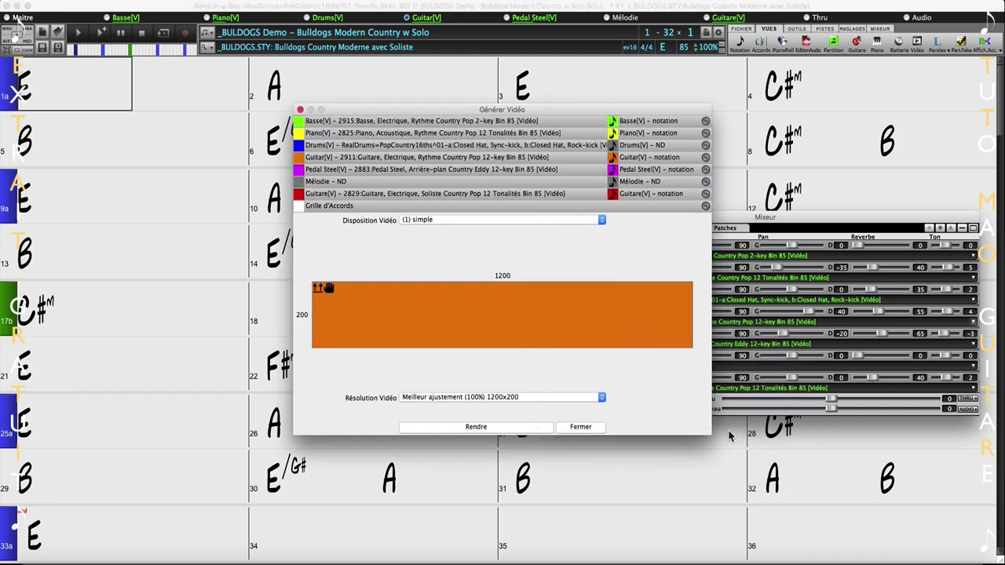
left_click_drag(482, 112, 399, 72)
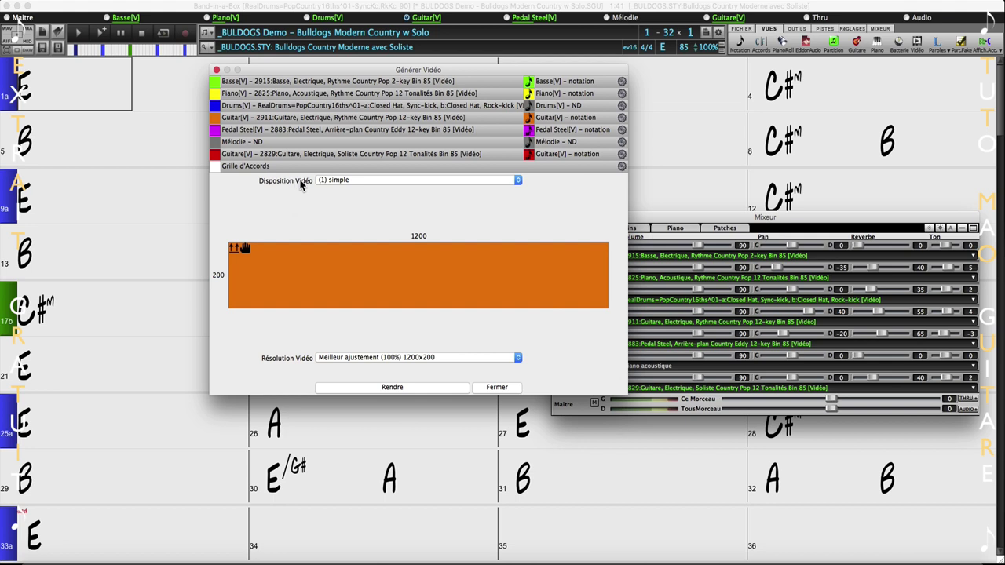
Try the two-video stacks and several three-video layouts up to (3) 1 gauche, 2 droit, and return to (1) simple
left_click(350, 180)
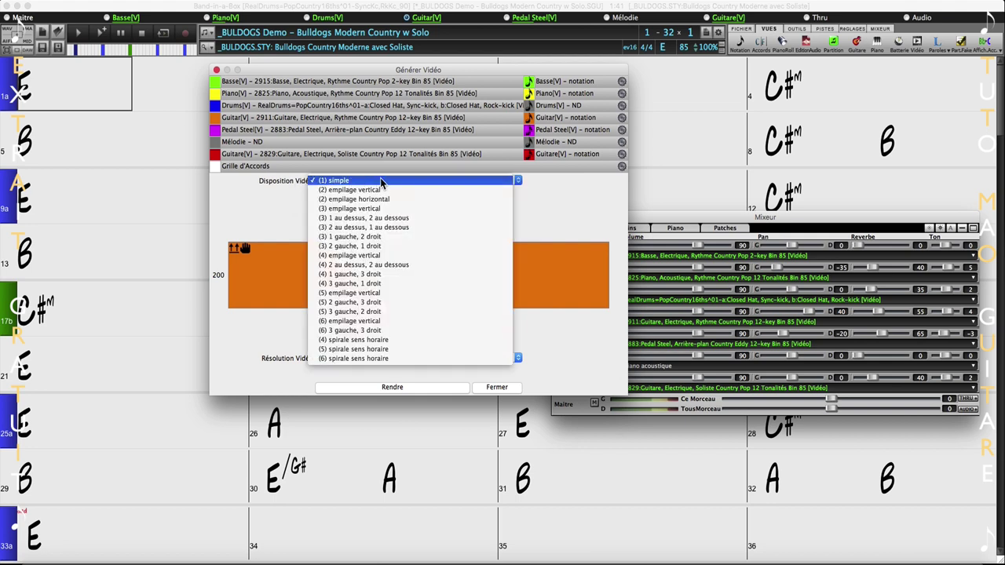
left_click(382, 190)
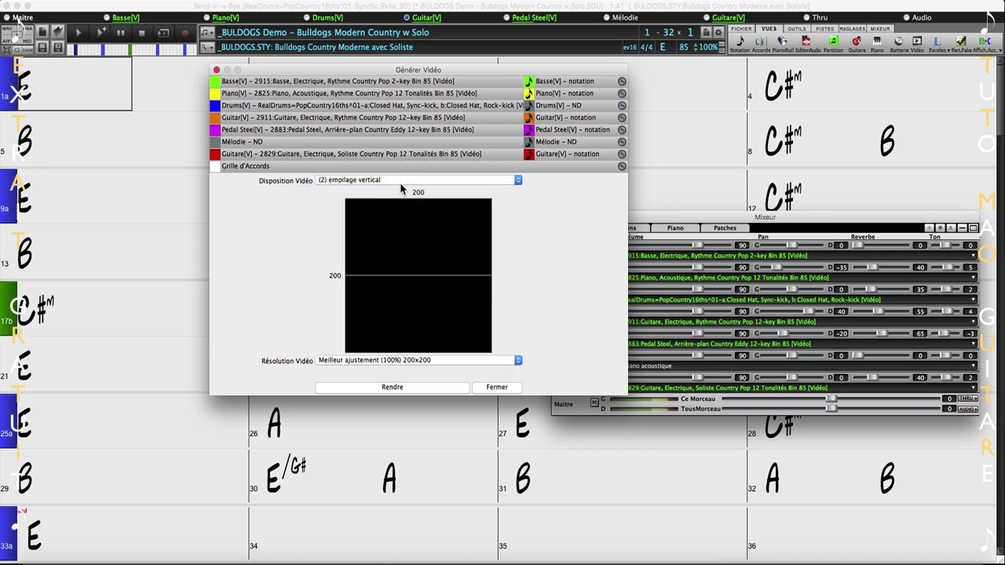
left_click(401, 187)
left_click(403, 193)
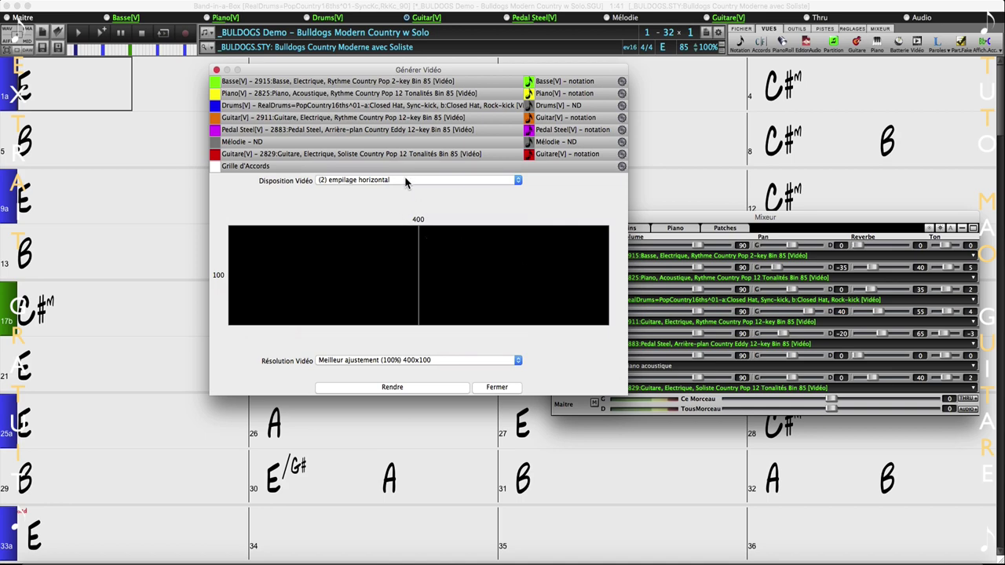
left_click(406, 182)
left_click(406, 191)
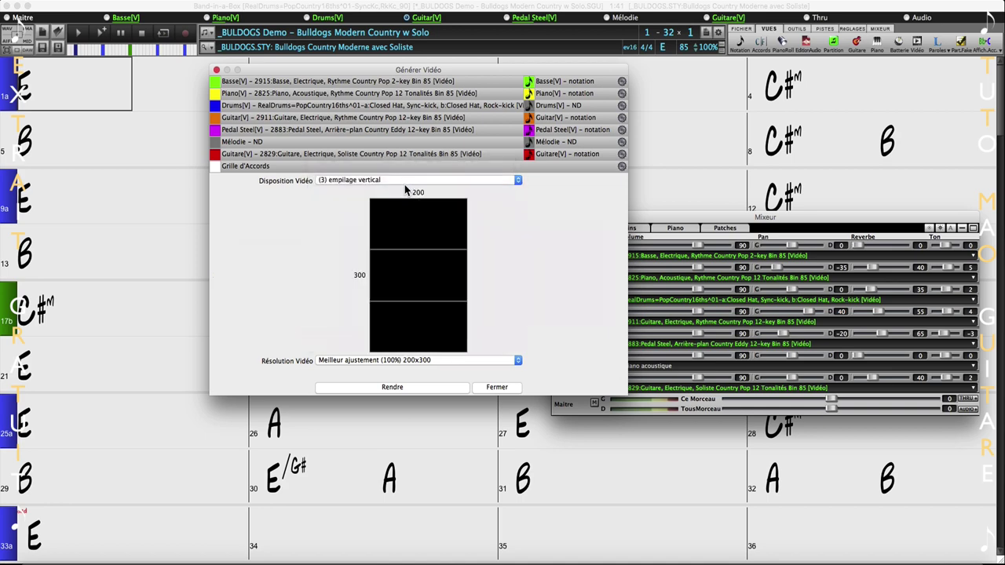
left_click(406, 181)
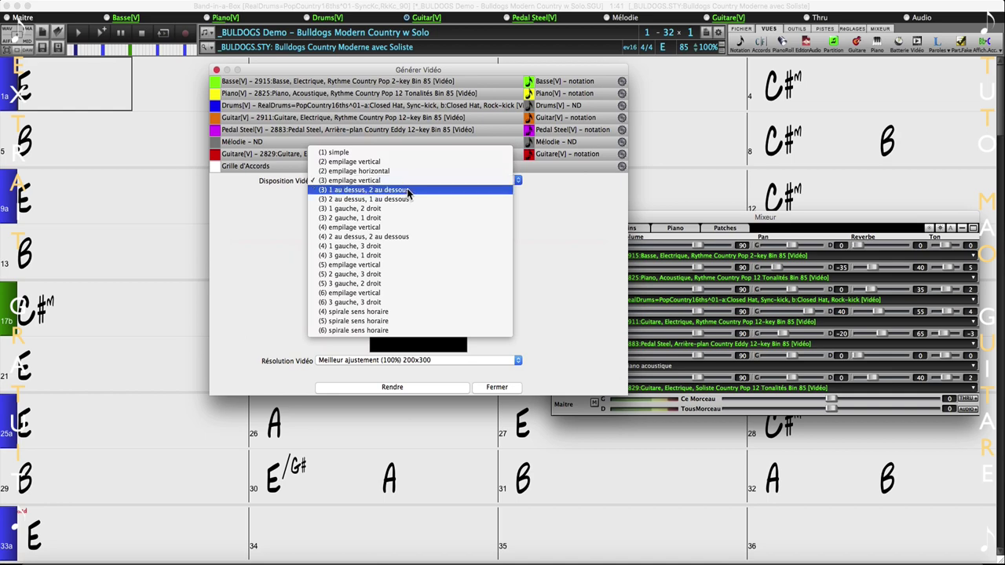
left_click(408, 191)
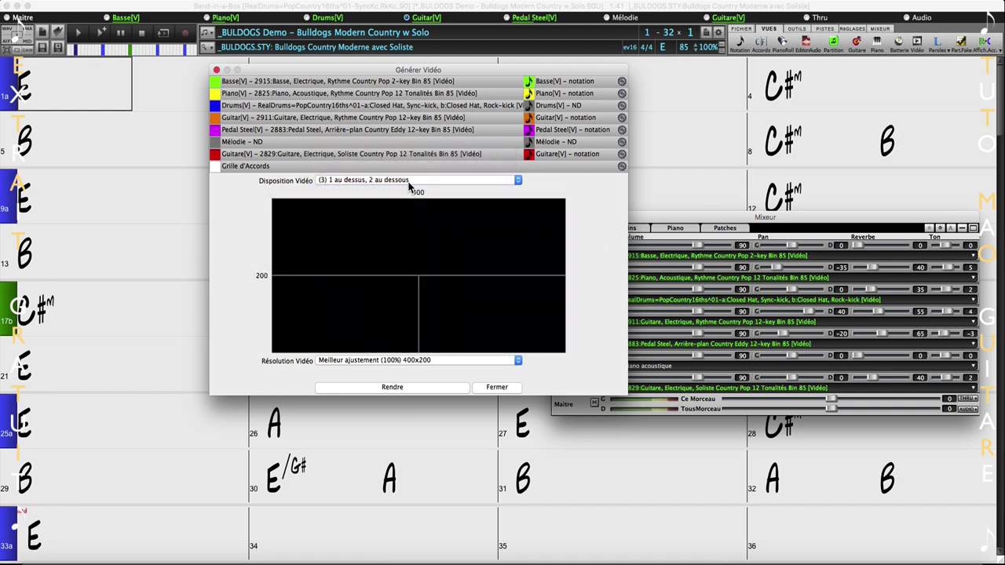
left_click(409, 182)
left_click(407, 189)
left_click(407, 184)
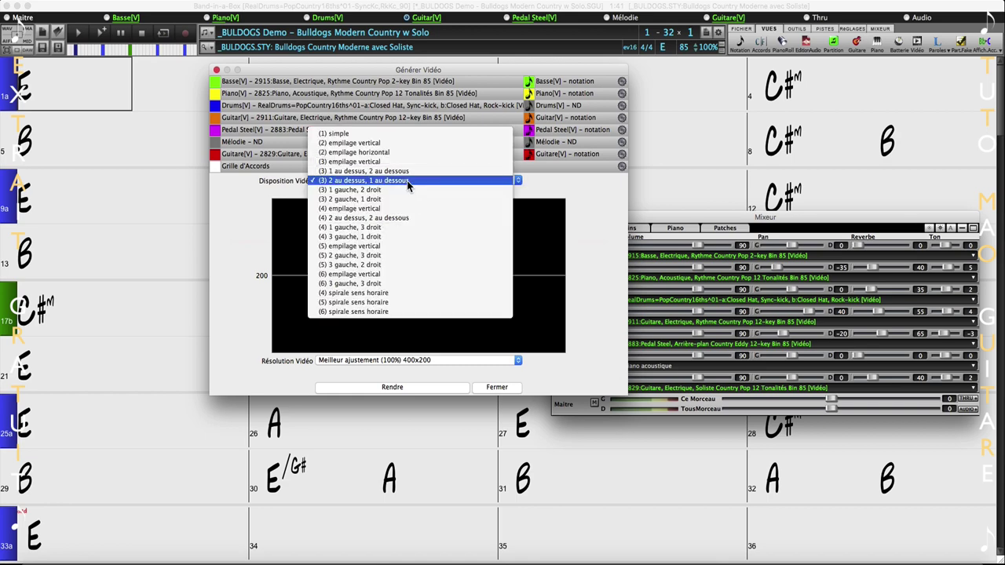
left_click(407, 188)
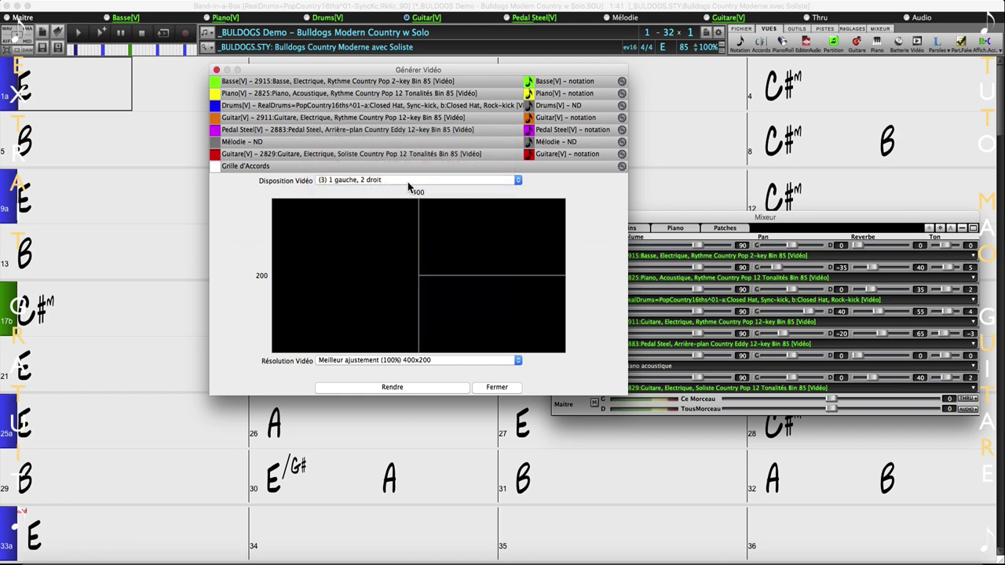
left_click(408, 182)
left_click(373, 124)
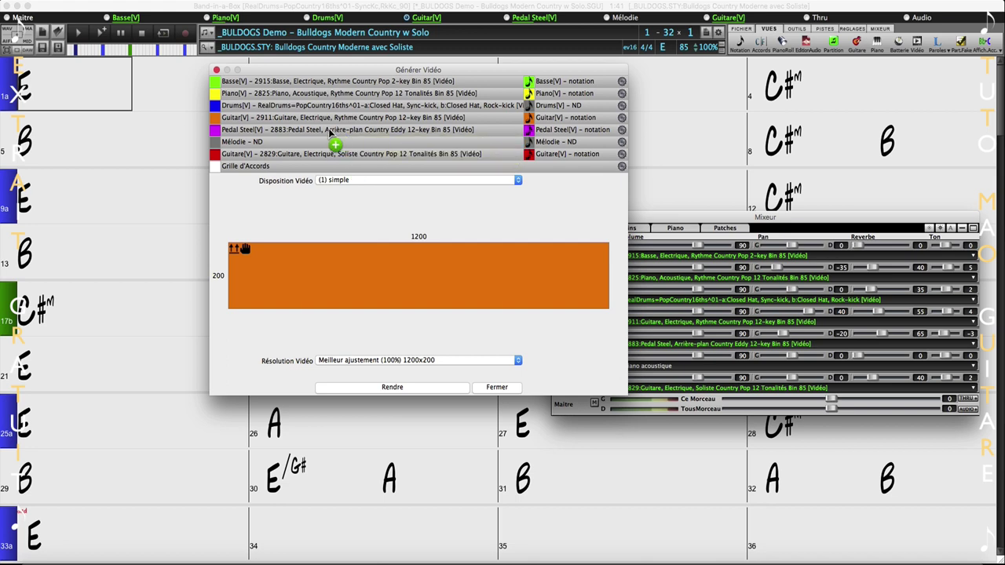
Assign the Pedal Steel video to the single layout area and keep the resolution at Meilleur ajustement (100%) 1200x370
left_click_drag(330, 131, 372, 267)
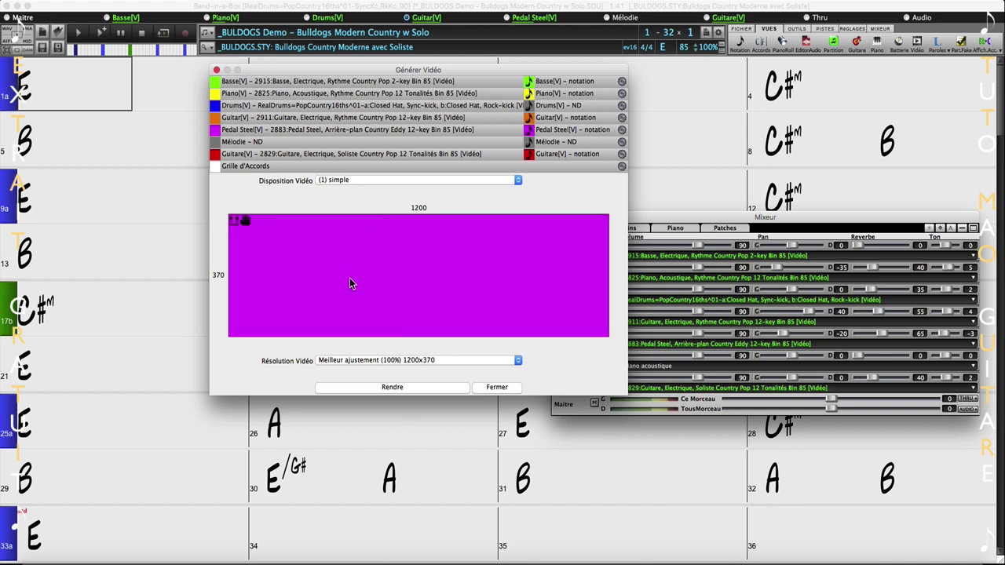
left_click(356, 361)
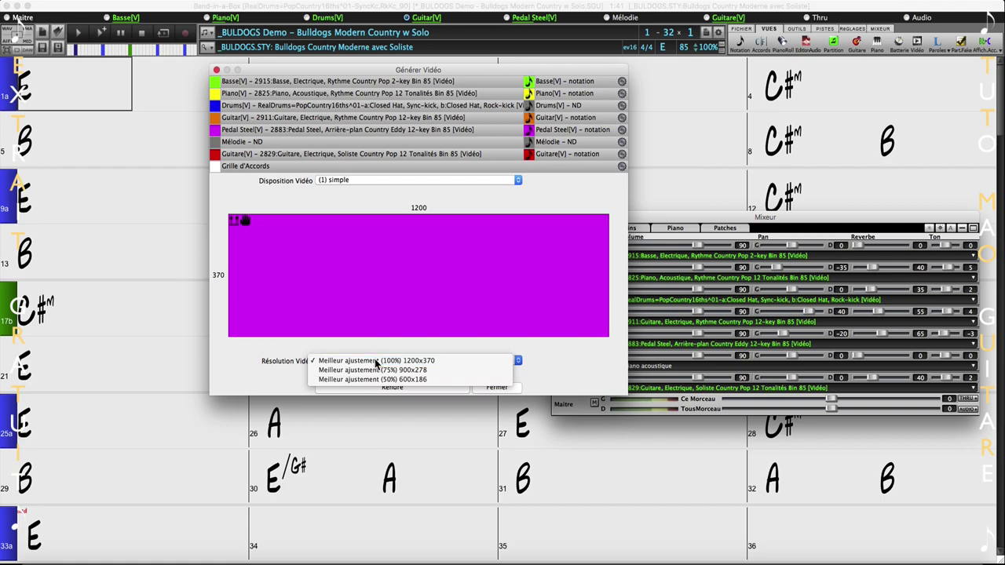
left_click(374, 361)
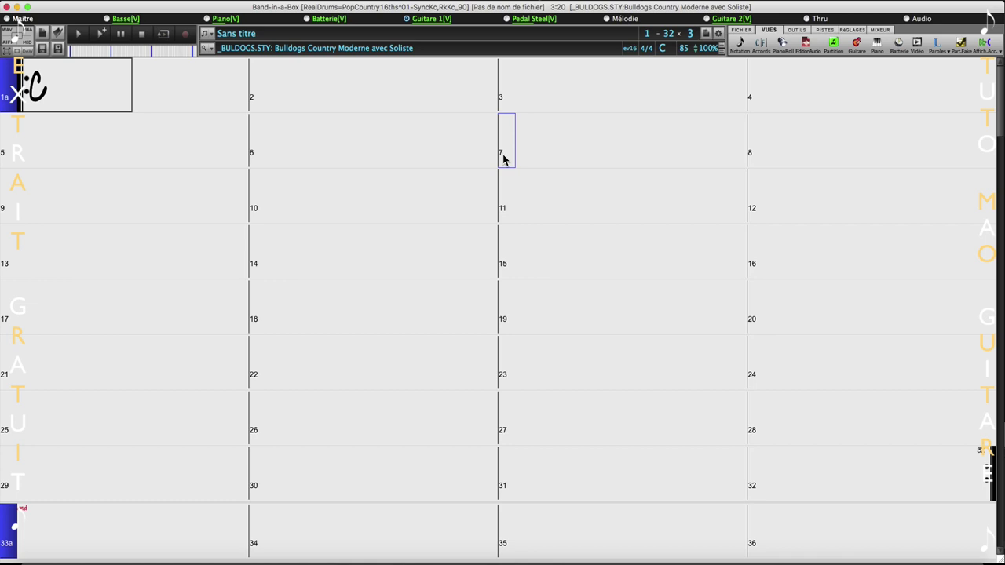
Start importing an audio file and browse to the Tutorials > Tutorial - BB2018 folder, sorting the files by name
left_click(106, 3)
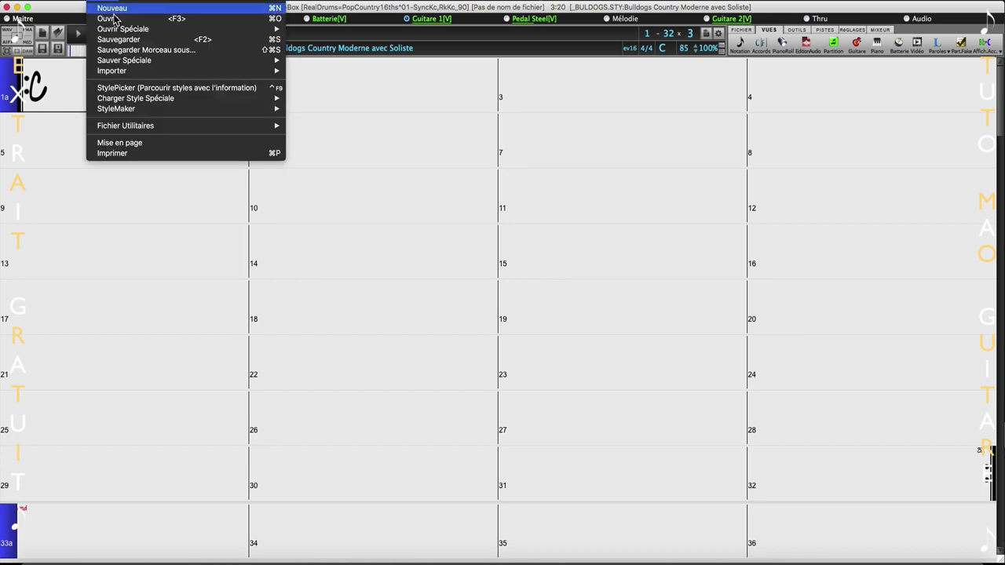
mouse_move(135, 73)
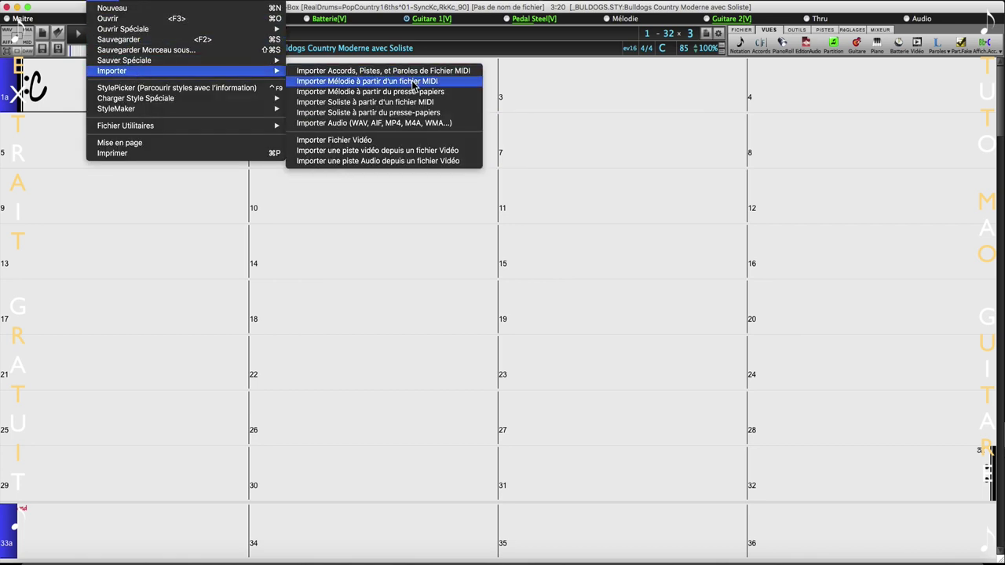
left_click(346, 124)
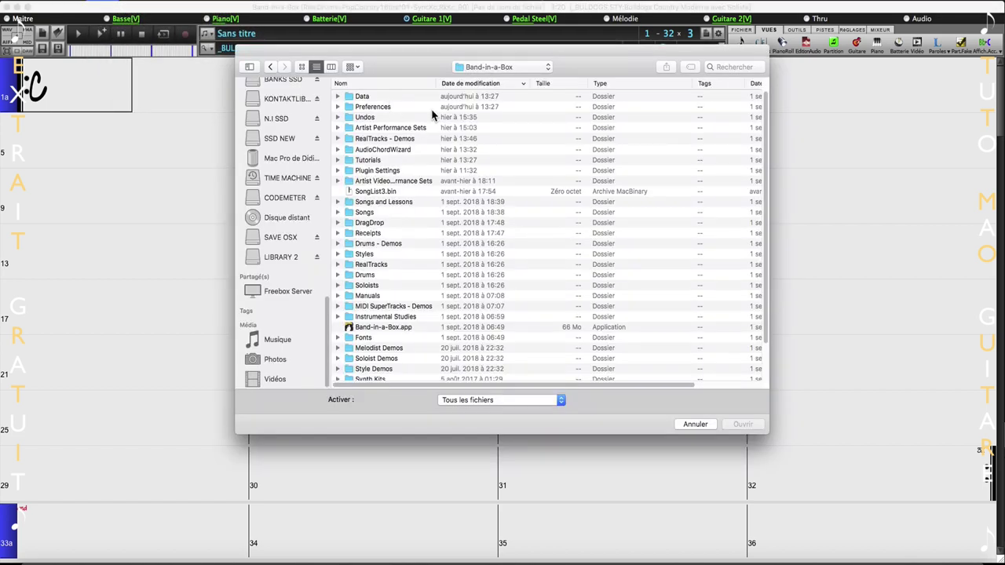
left_click(404, 85)
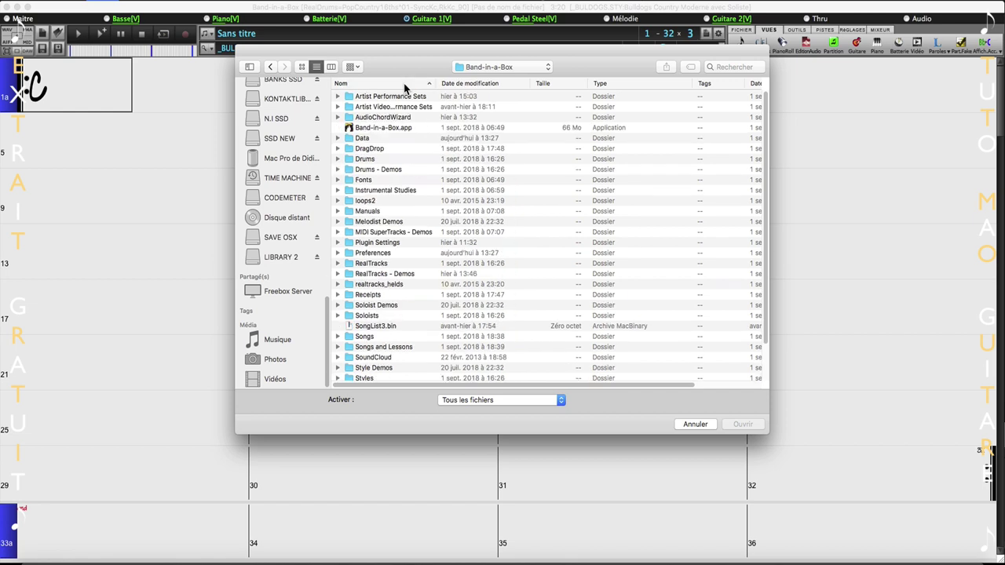
scroll(397, 267, "down", 2)
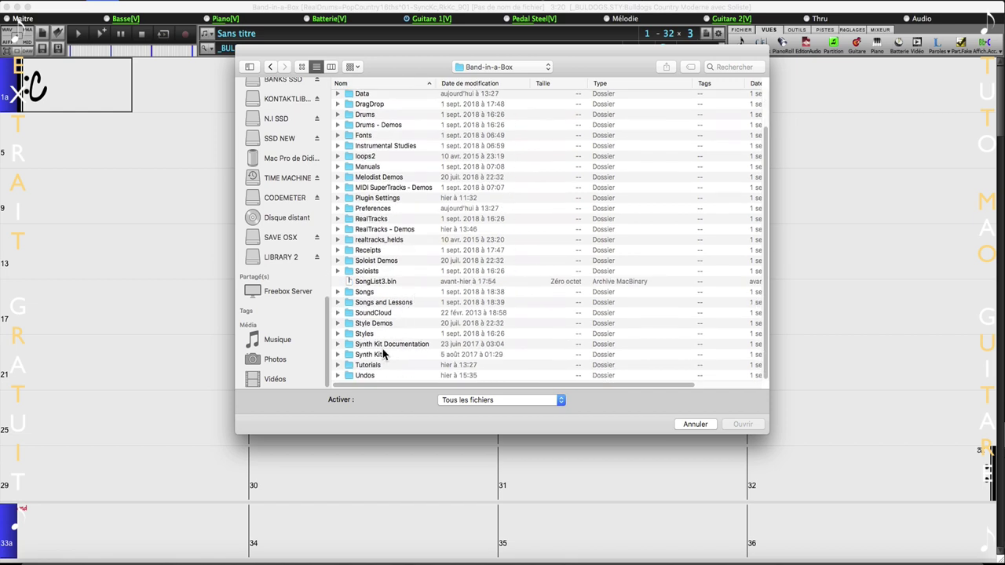
double_click(377, 365)
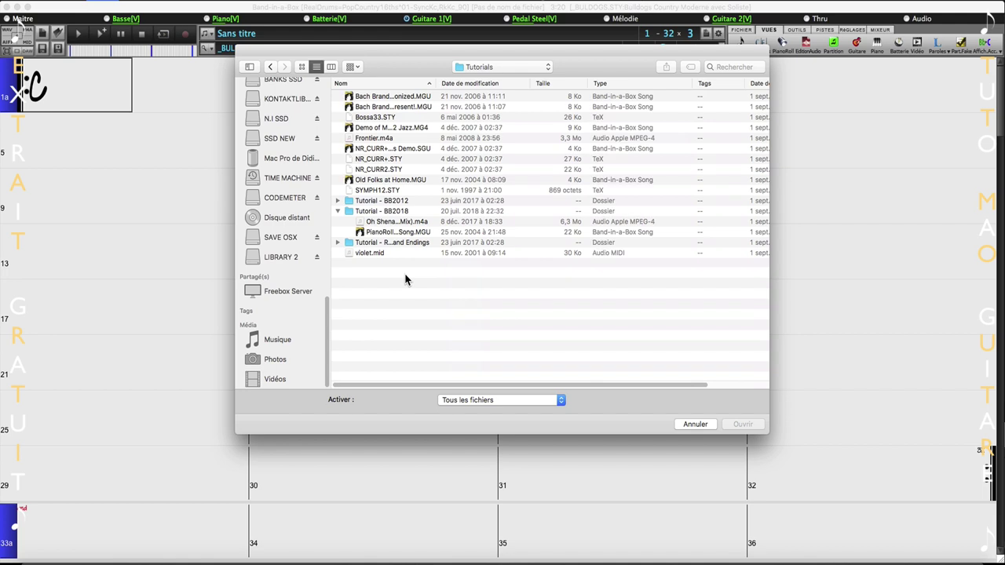
double_click(395, 212)
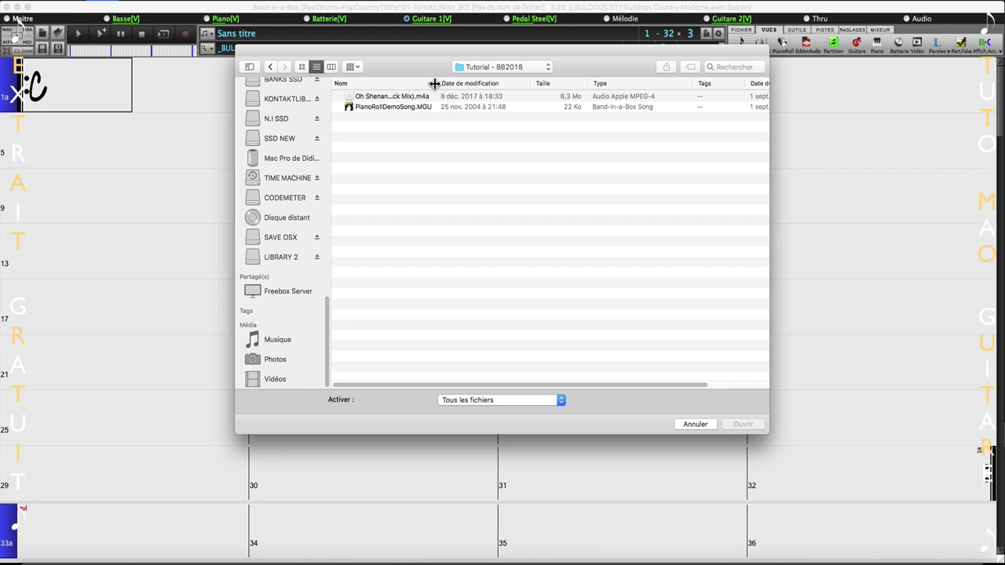
Import Oh Shenandoah (Pop Rock Mix).m4a, overwriting the existing audio and starting at chorus 1, bar -1, beat 1, tick 0
left_click_drag(432, 83, 564, 83)
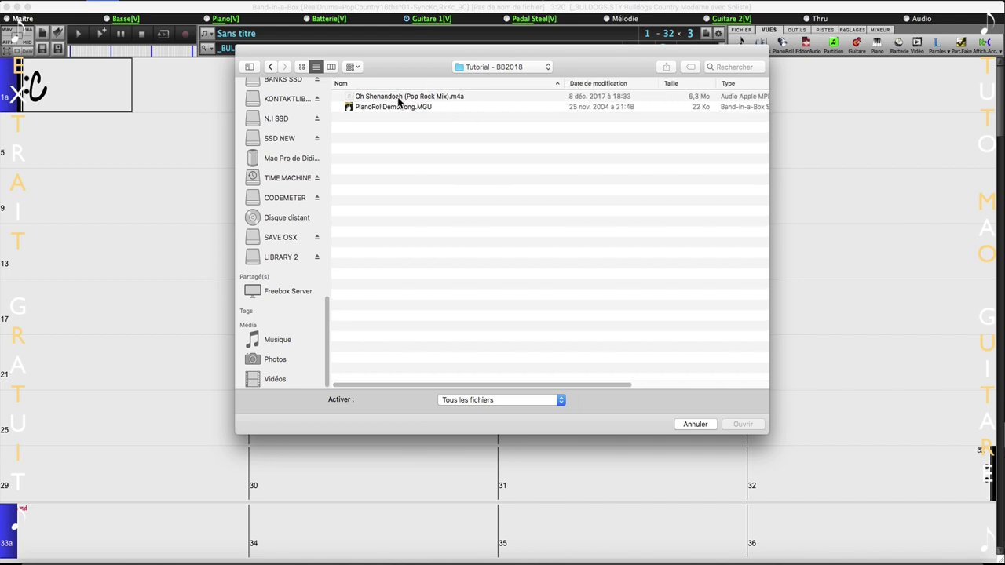
double_click(442, 96)
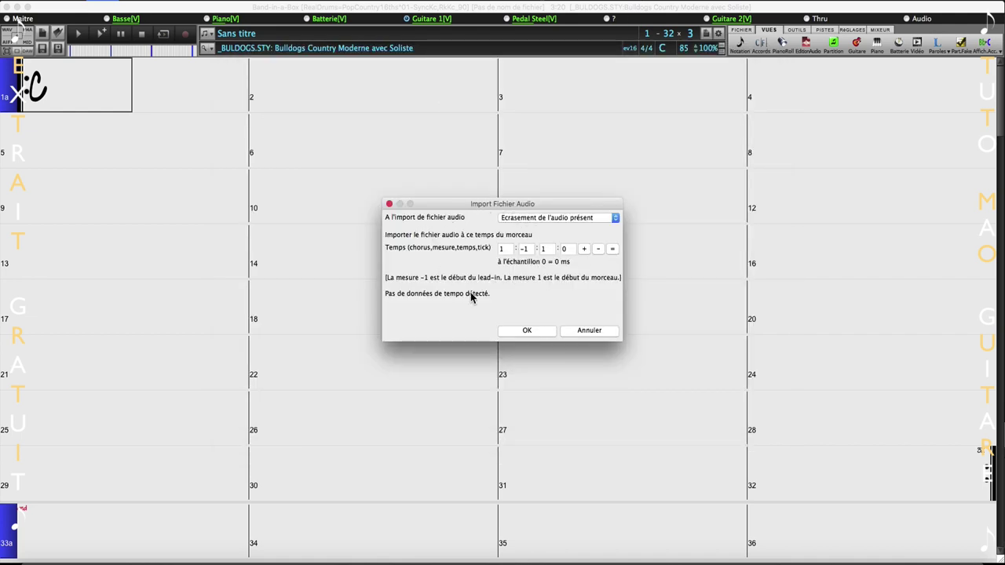
left_click(528, 331)
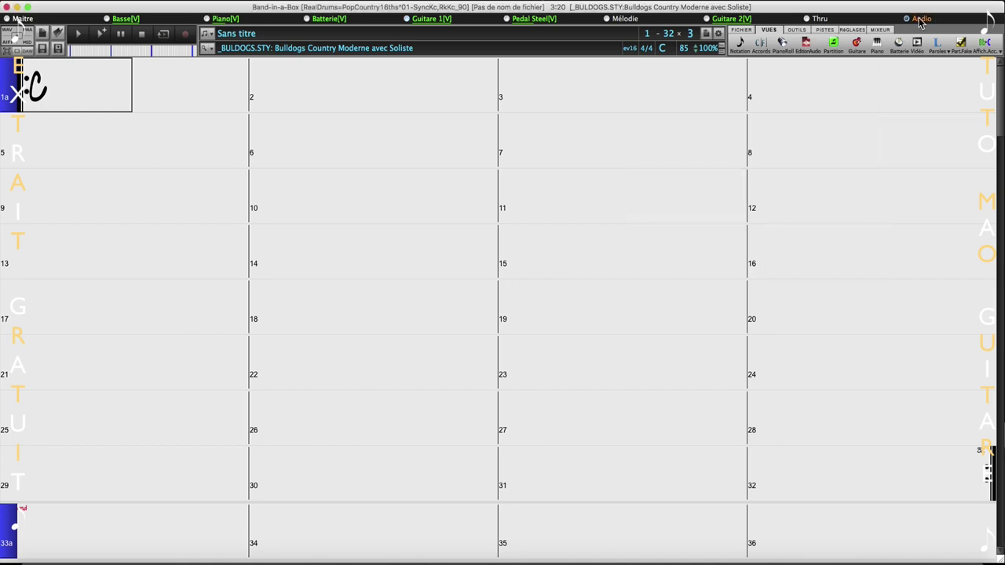
Show the imported file's waveform in the audio editor and solo the Audio track
left_click(807, 44)
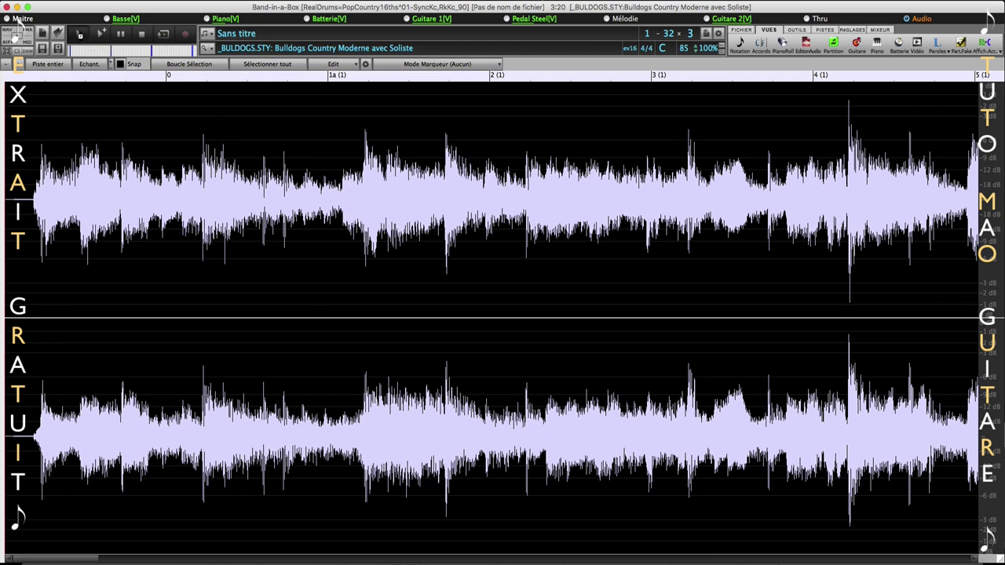
left_click(920, 19)
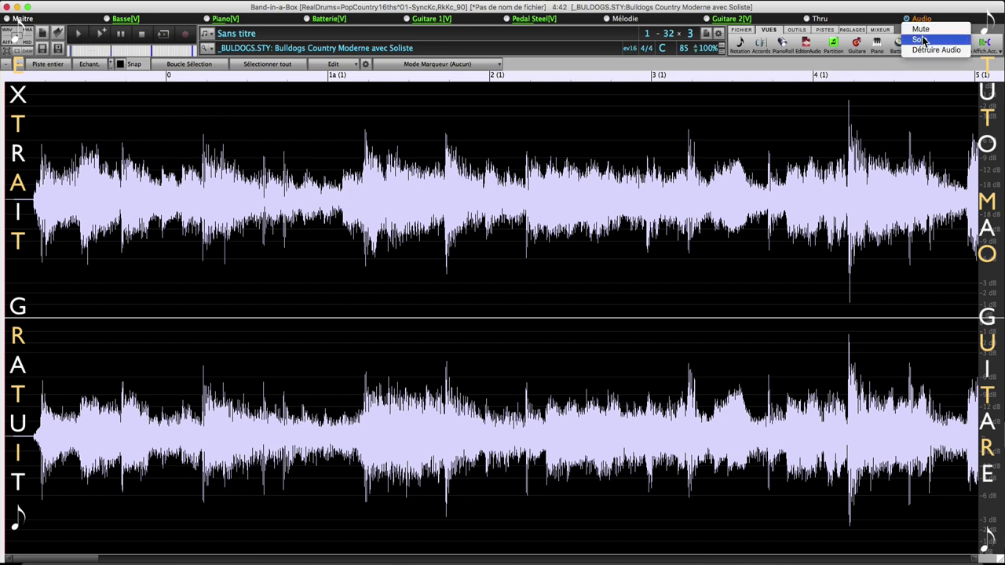
left_click(920, 39)
Play the soloed audio with the waveform zoomed out to about bar 22, and stop playback
left_click(82, 35)
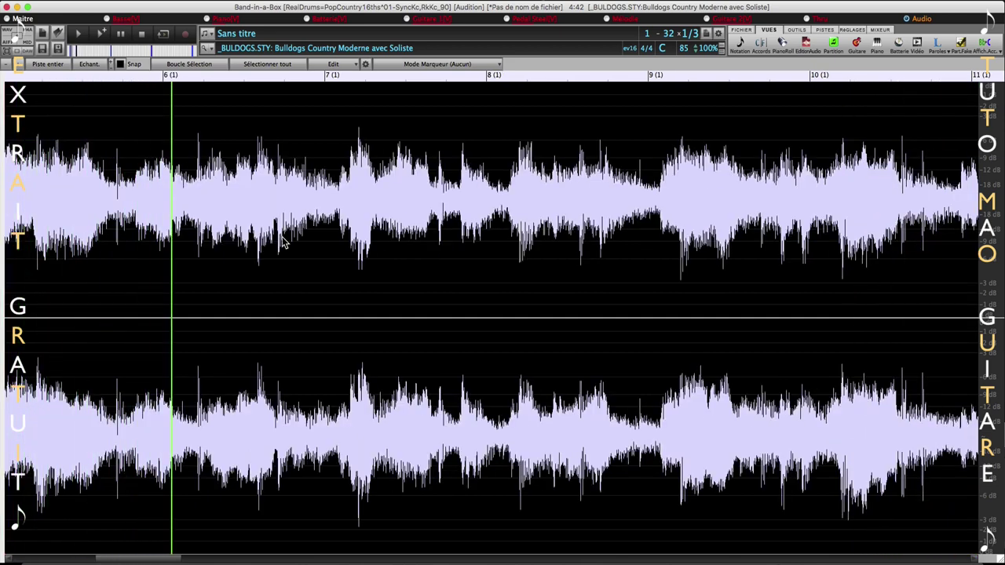
key("ctrl+minus")
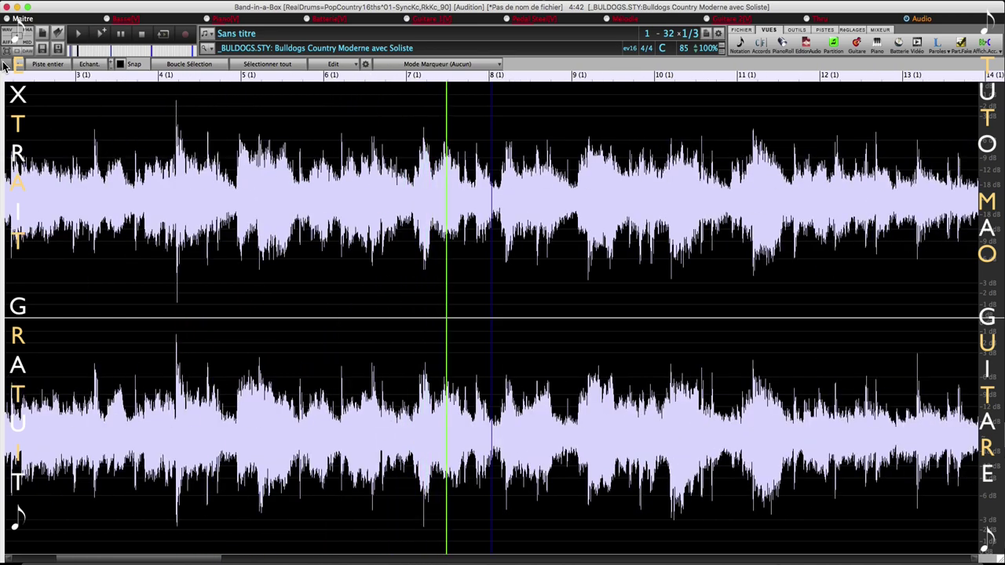
key("ctrl+minus")
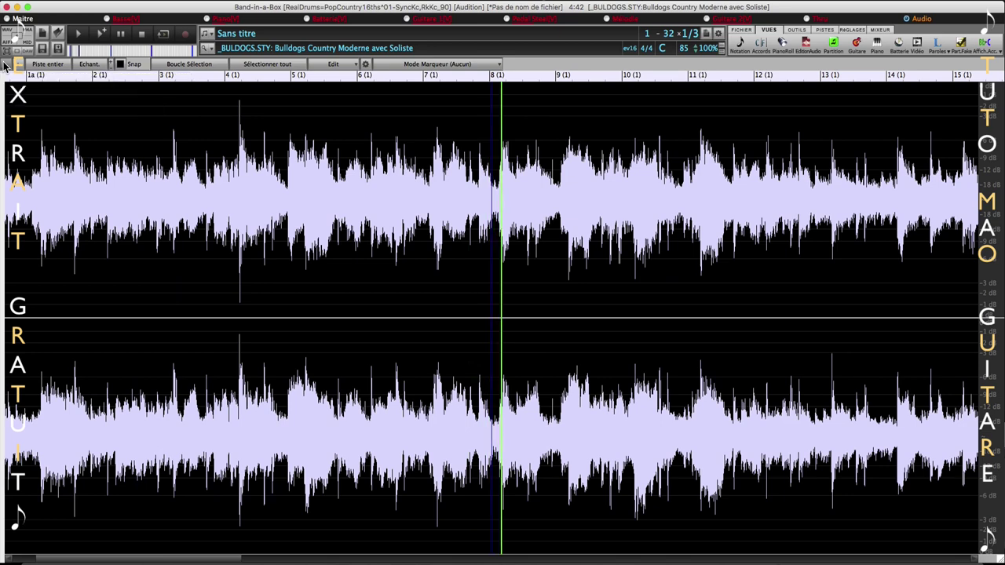
key("ctrl+minus")
key("ctrl+minus")
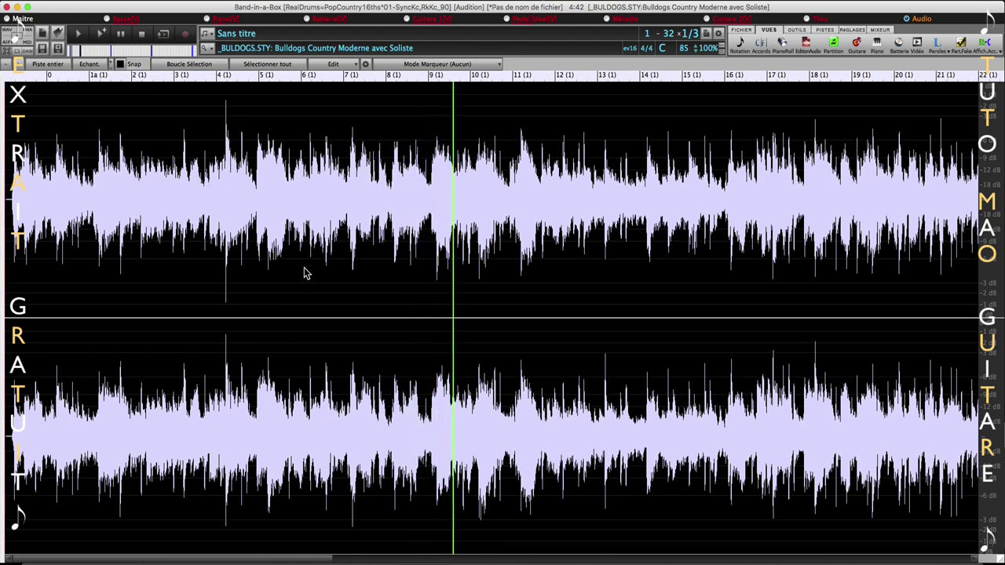
left_click(141, 33)
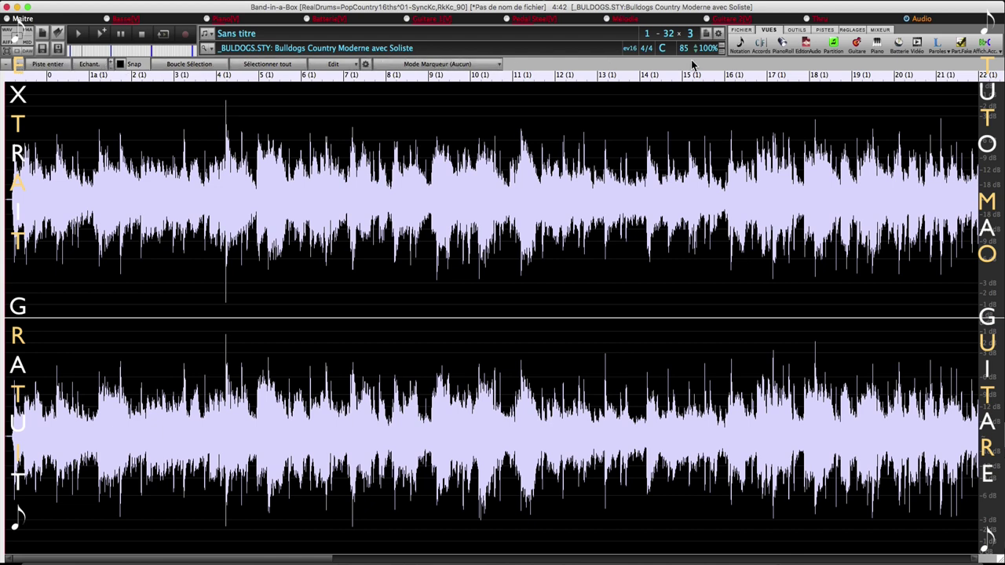
Return to the chord chart, disable the Bulldogs style for this song and select bar 1
left_click(806, 47)
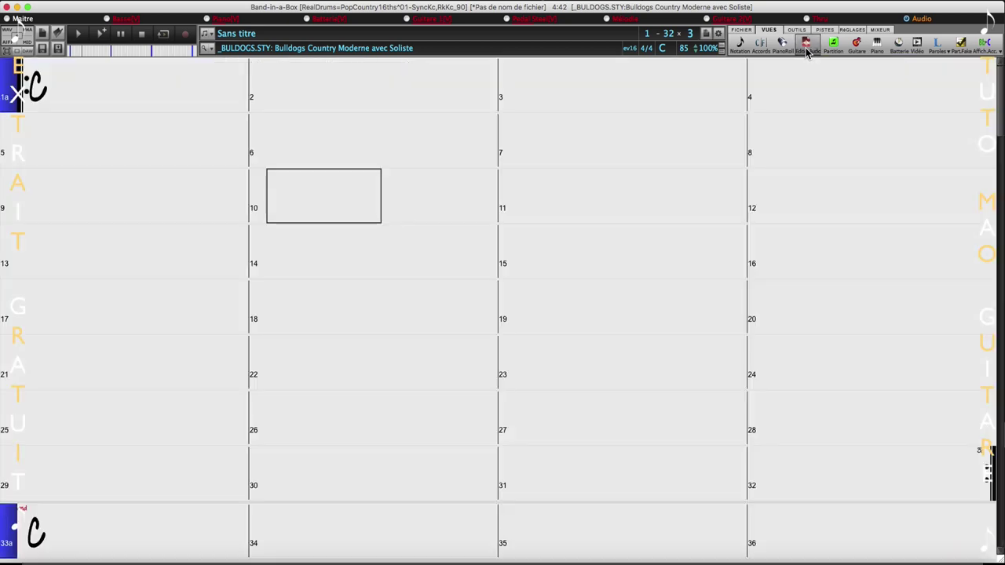
left_click(242, 48)
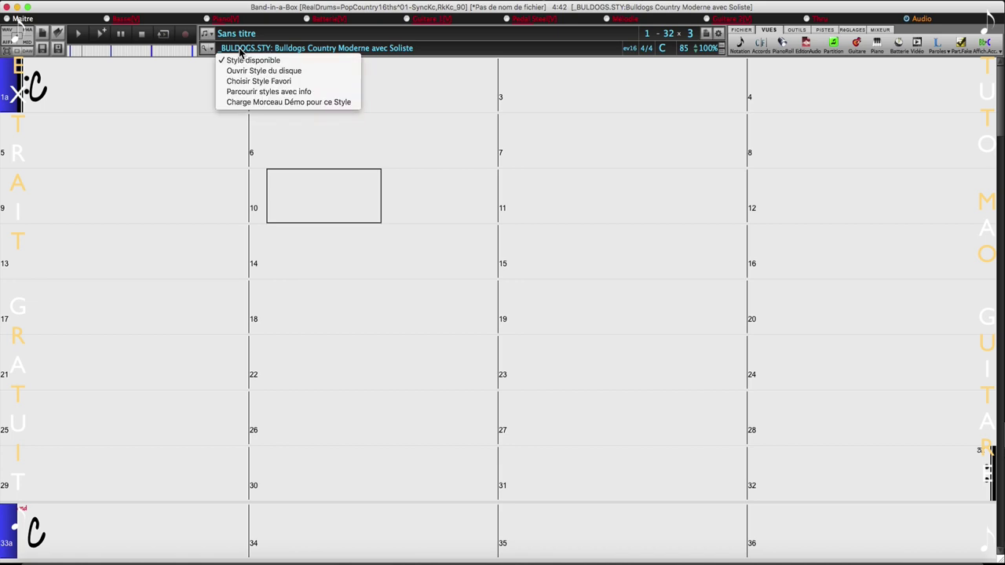
left_click(243, 61)
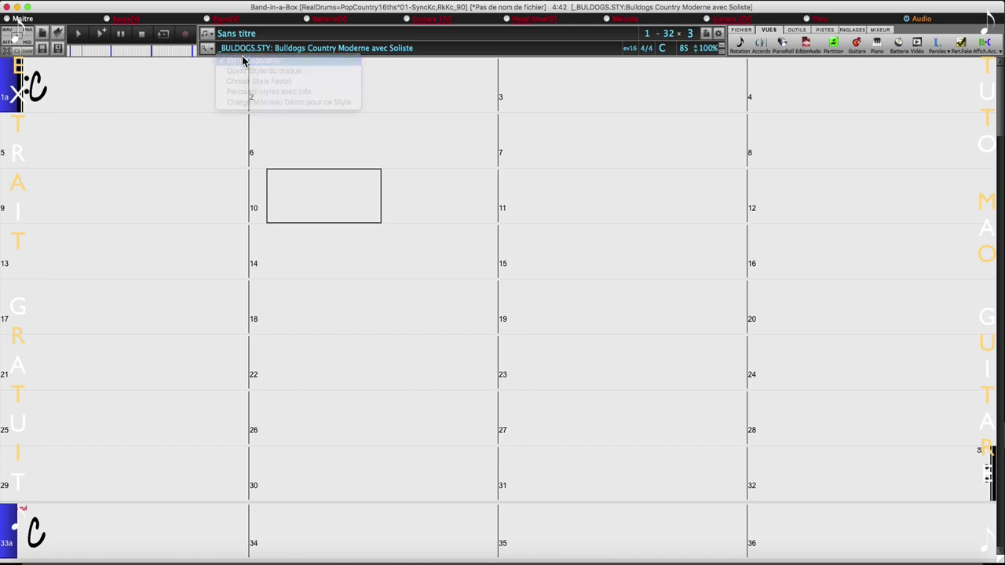
left_click(73, 108)
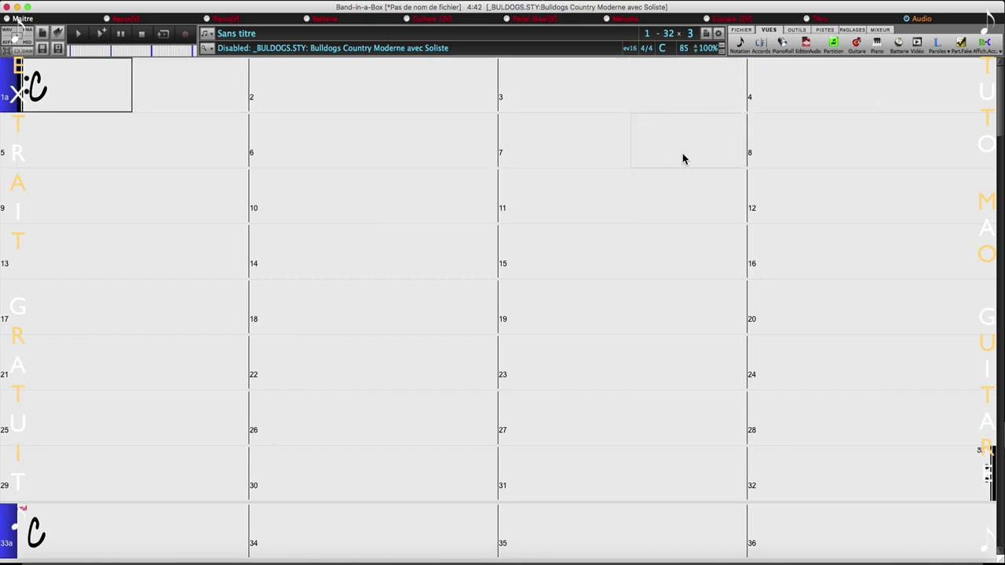
Reopen the audio editor with the waveform zoomed in to about bar 10, play the audio from the start, and stop it
left_click(807, 44)
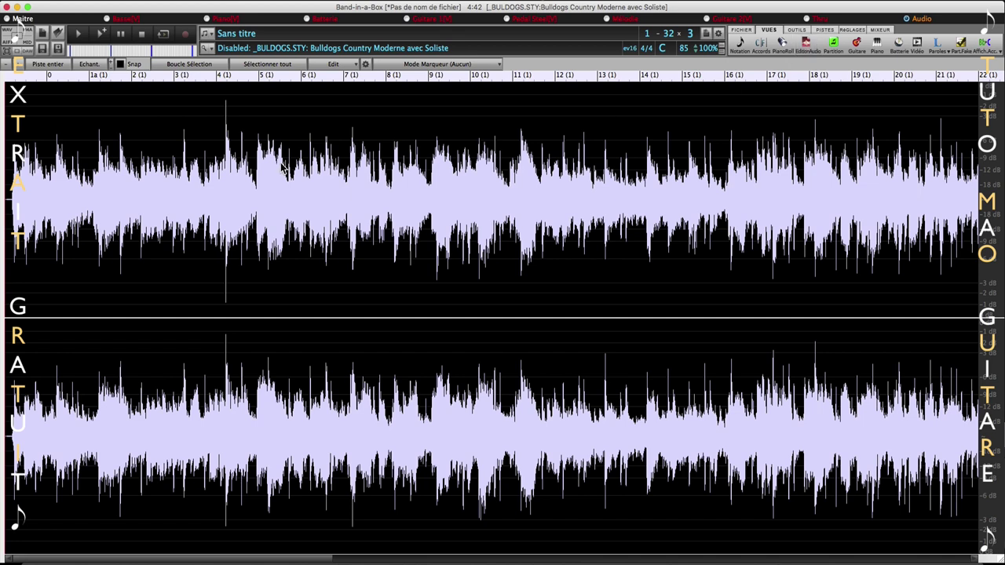
left_click(19, 67)
left_click(19, 67)
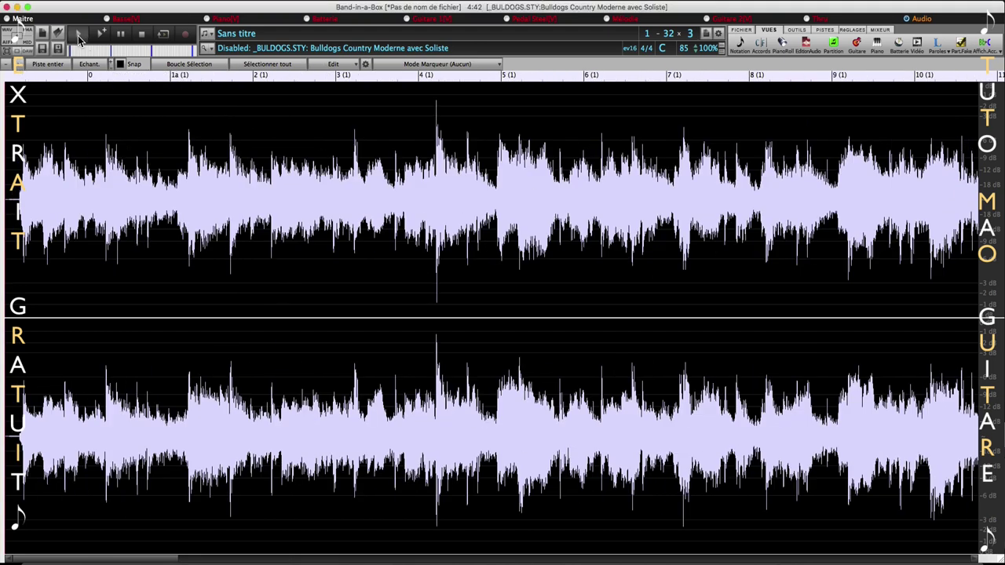
key("space")
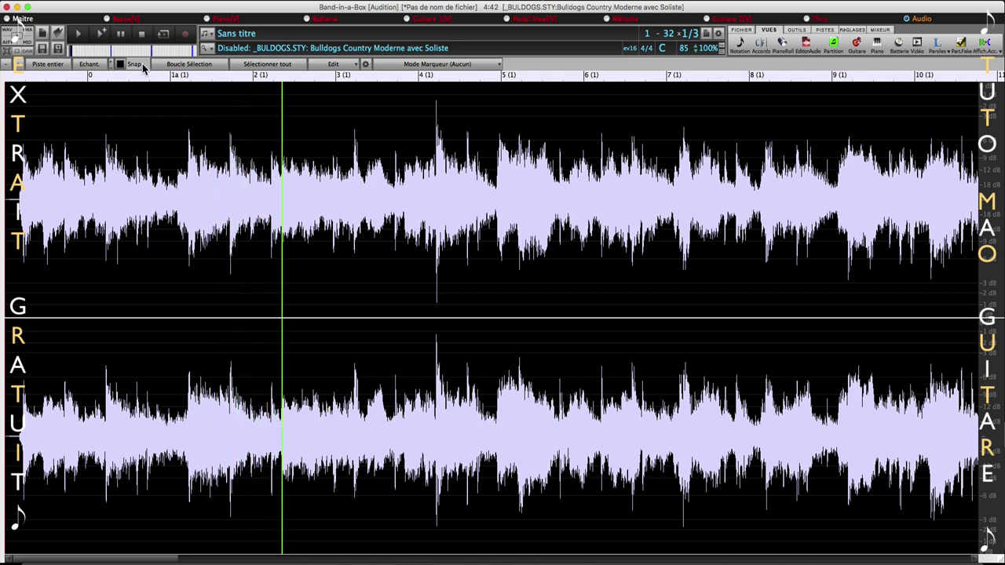
left_click(143, 33)
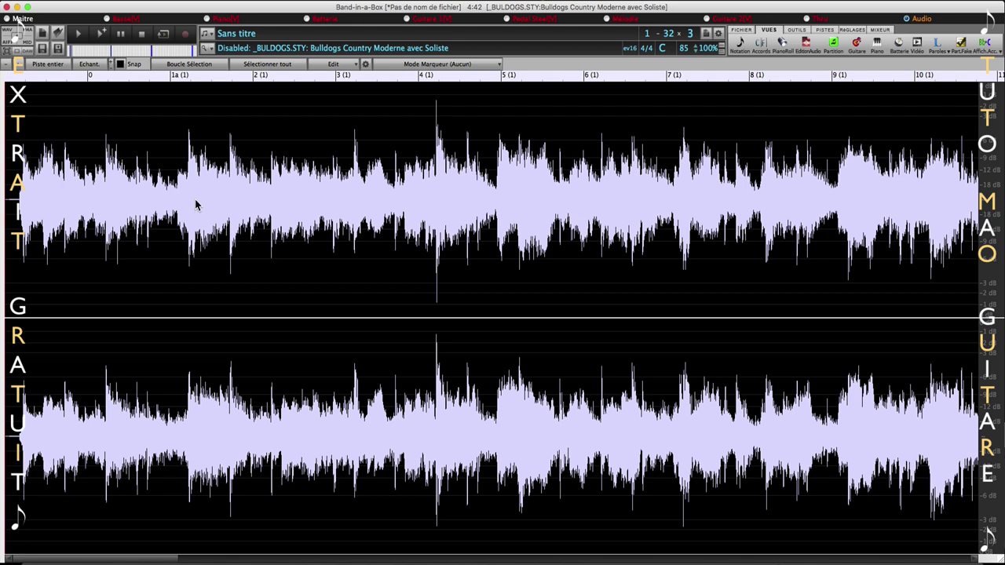
Set the marker mode to Assistant Accords Audio, audition the opening, and add a bar marker where the waveform begins
left_click(440, 66)
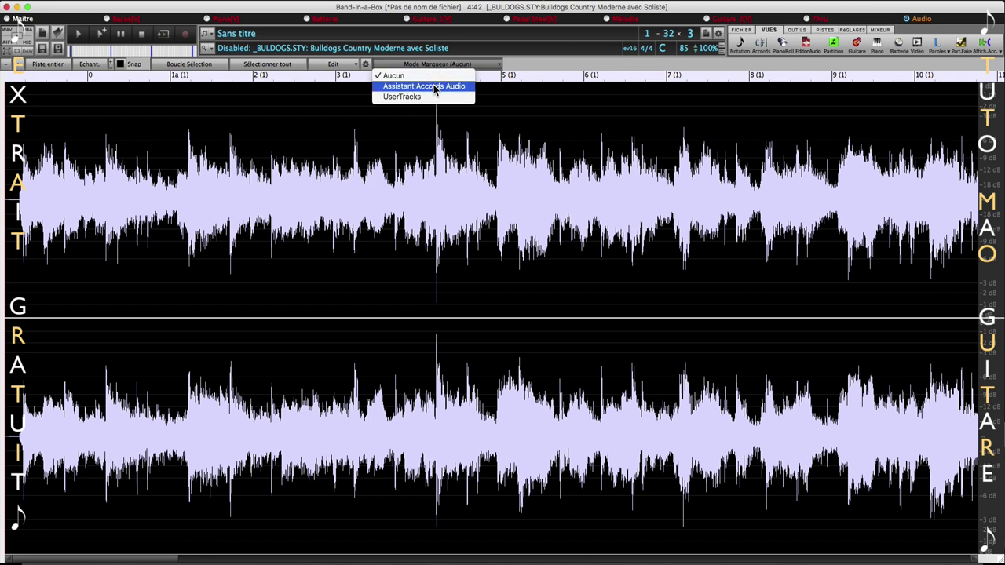
left_click(434, 87)
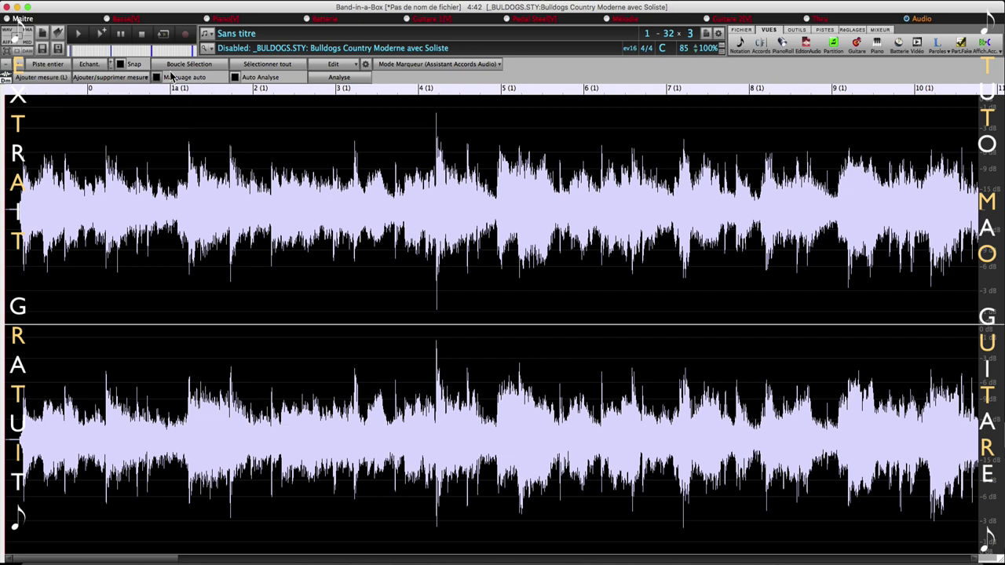
left_click(78, 34)
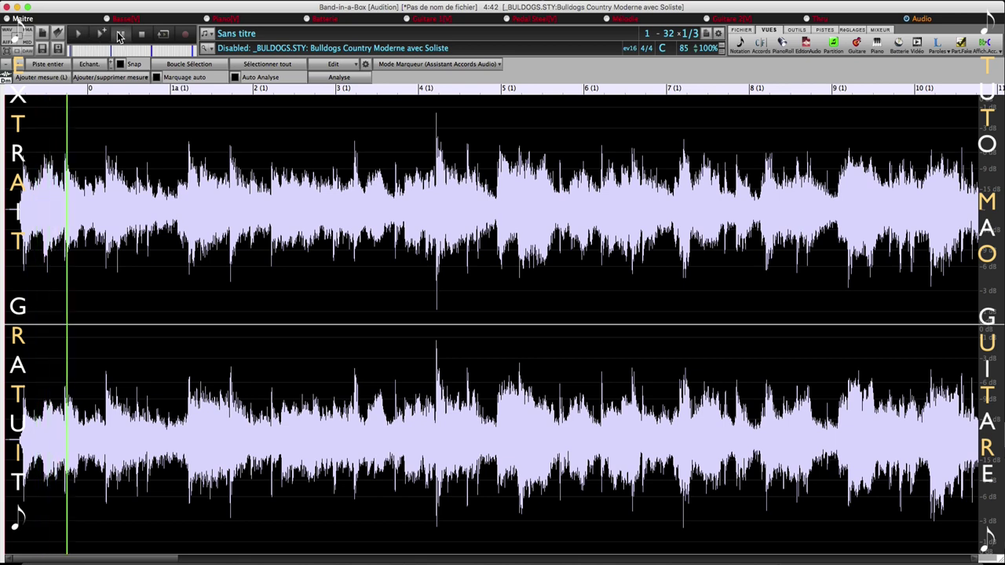
left_click(80, 35)
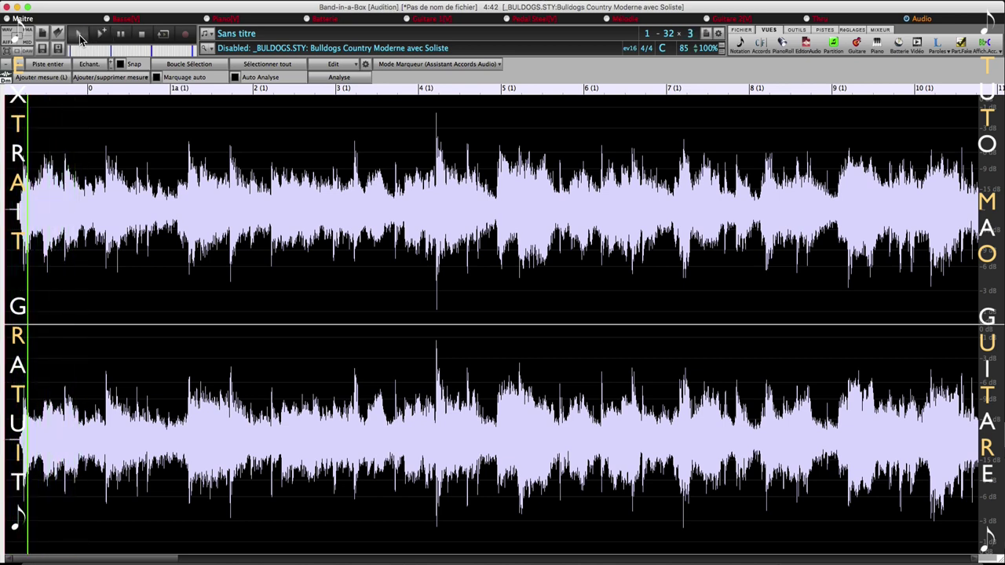
left_click(141, 33)
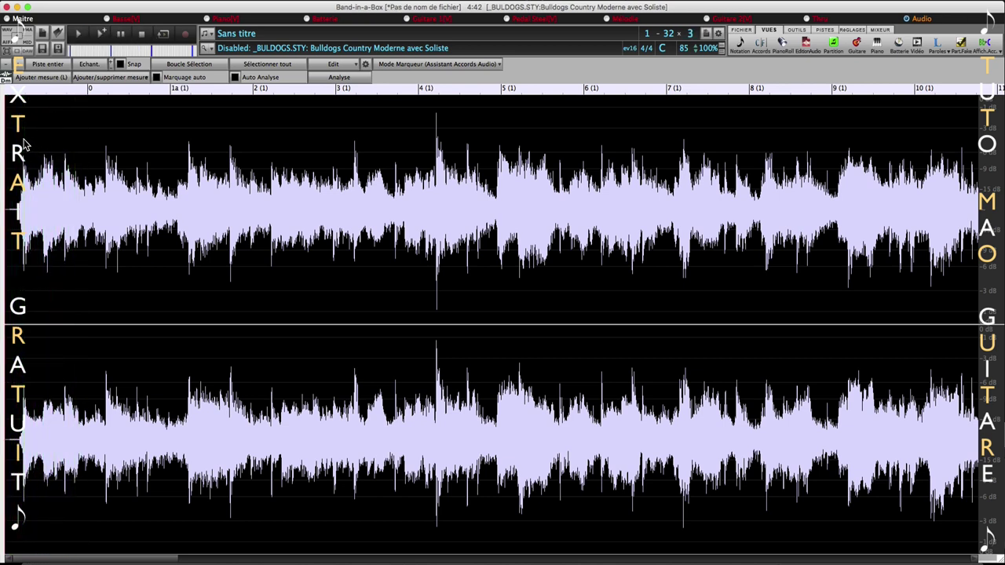
left_click(24, 142)
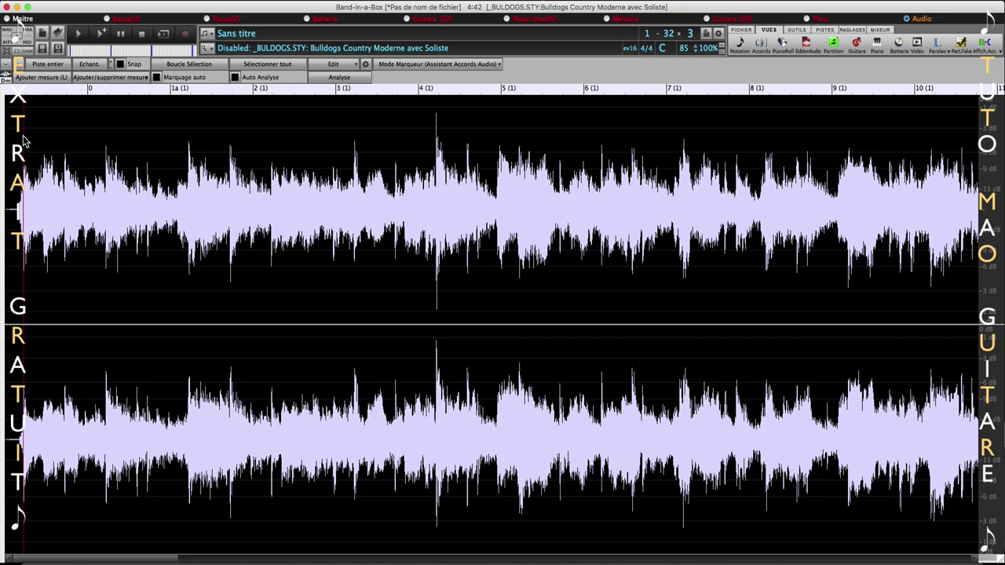
left_click(42, 80)
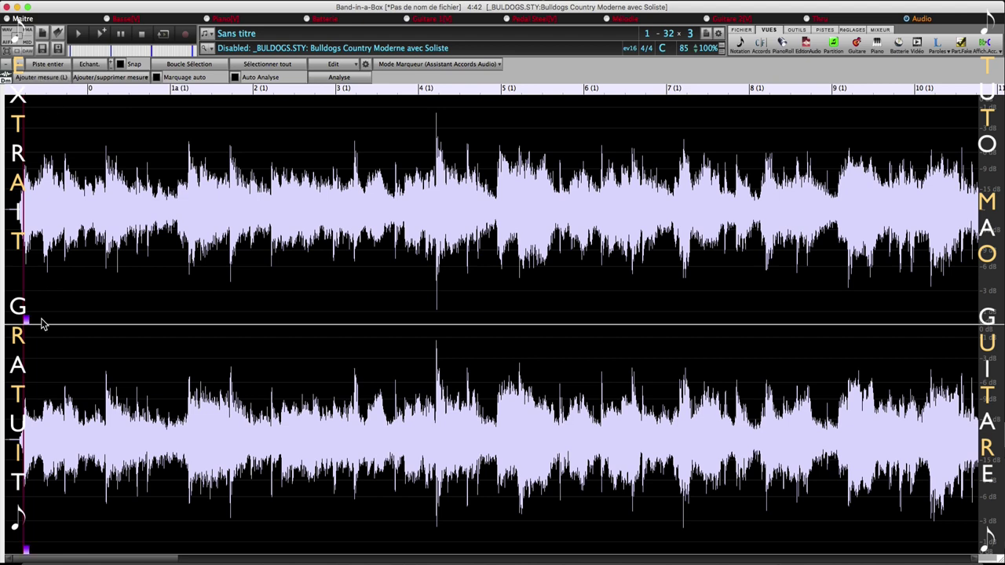
Place the audio cursor at the next downbeat after the first bar marker, audition the passage, and add a second bar marker there
left_click(105, 104)
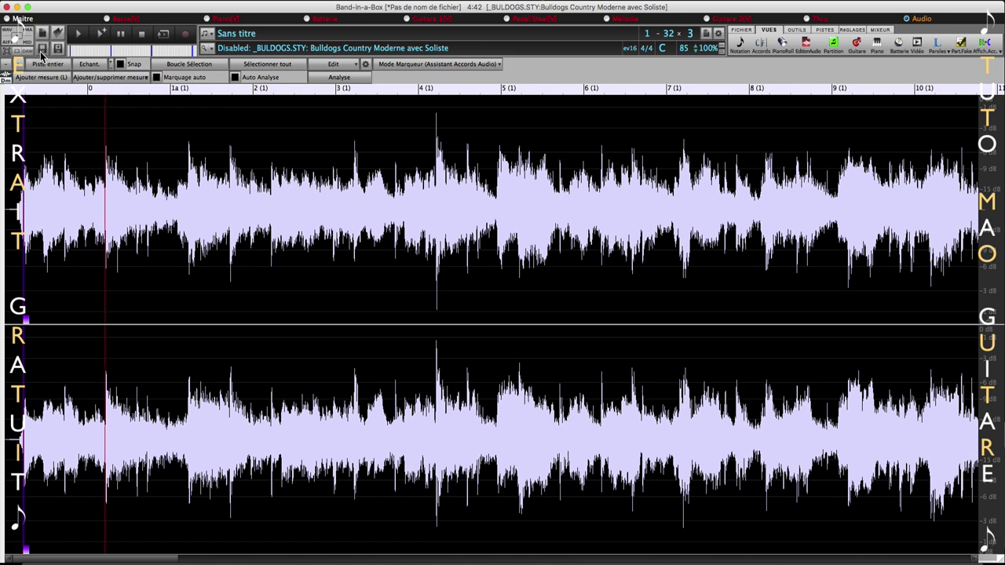
left_click(76, 35)
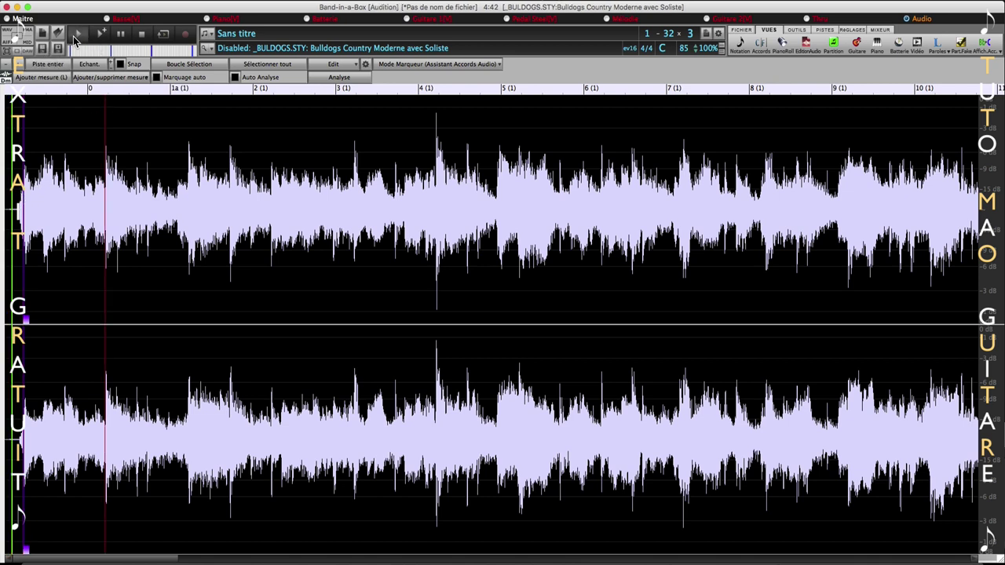
left_click(142, 34)
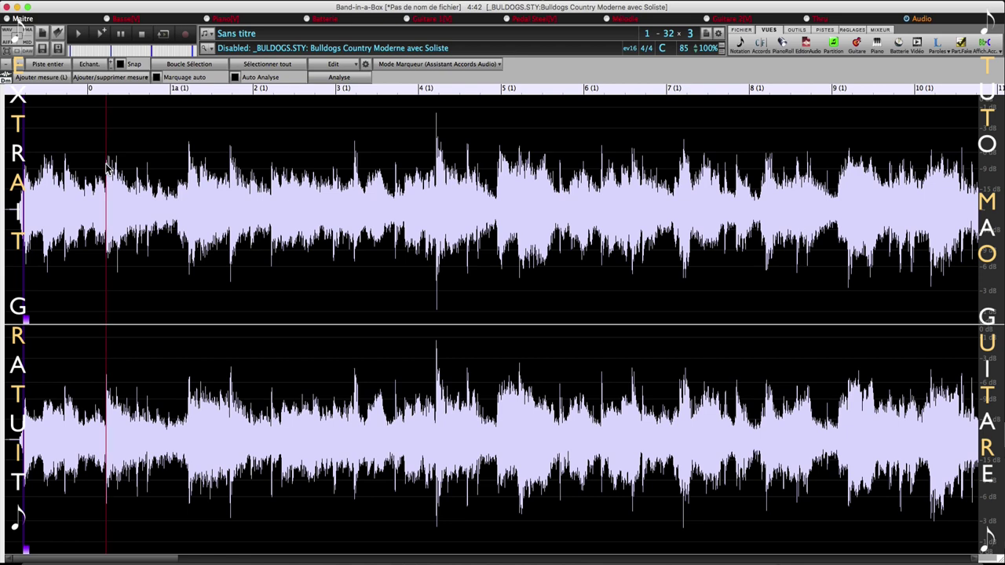
left_click(55, 82)
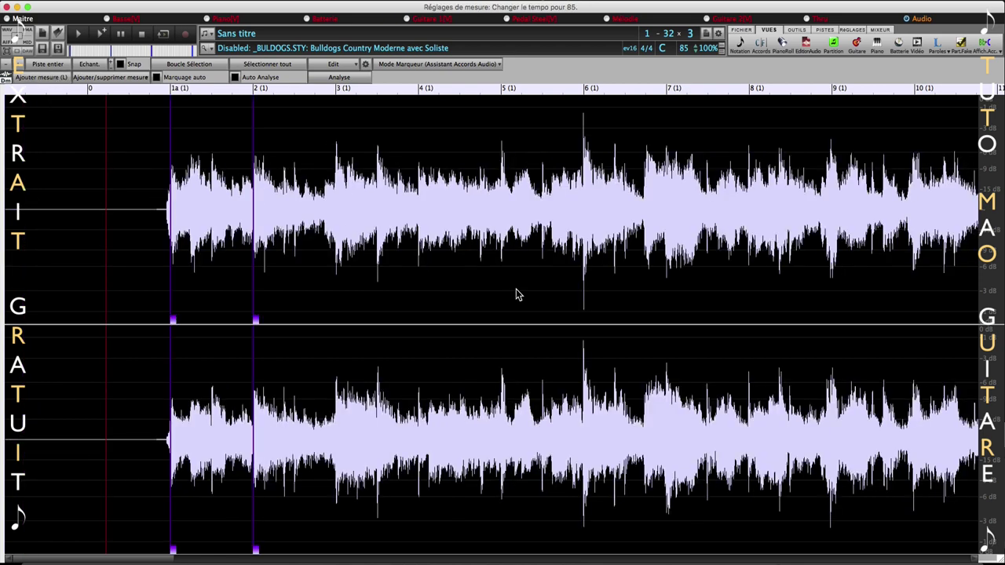
Audition the marked bars, add another bar marker on the downbeat at bar 3, and toggle Marquage auto
left_click(79, 35)
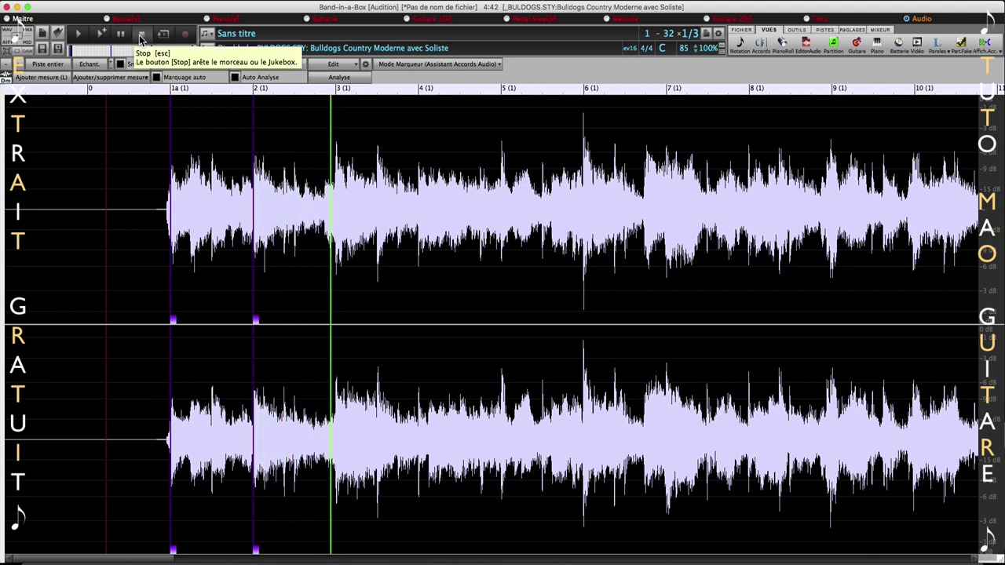
left_click(142, 36)
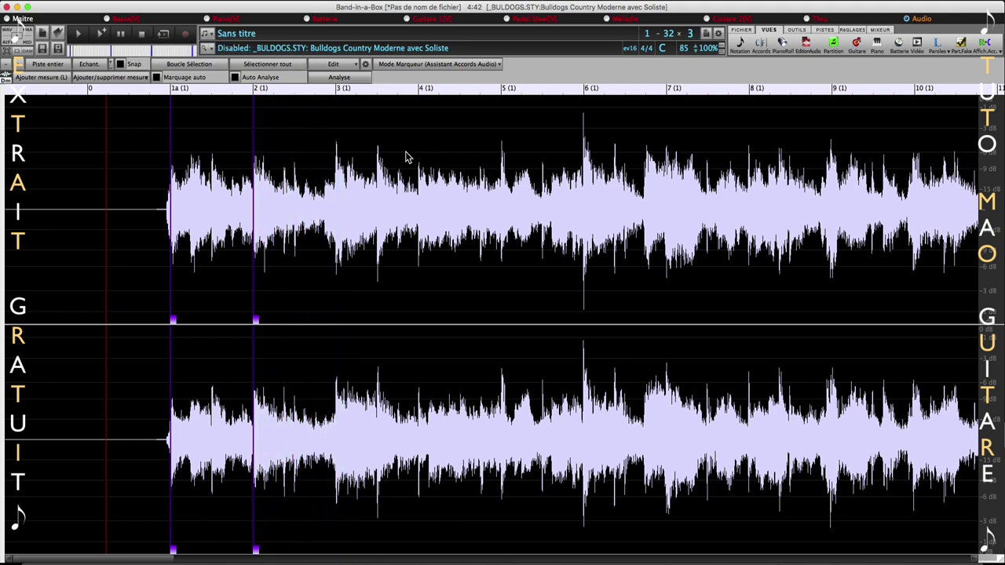
left_click(338, 153)
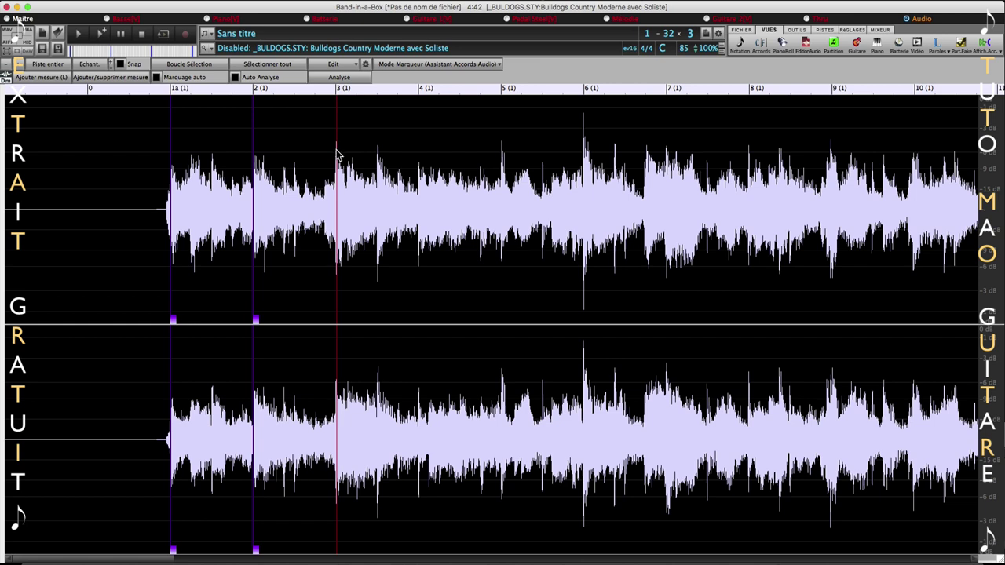
left_click(49, 78)
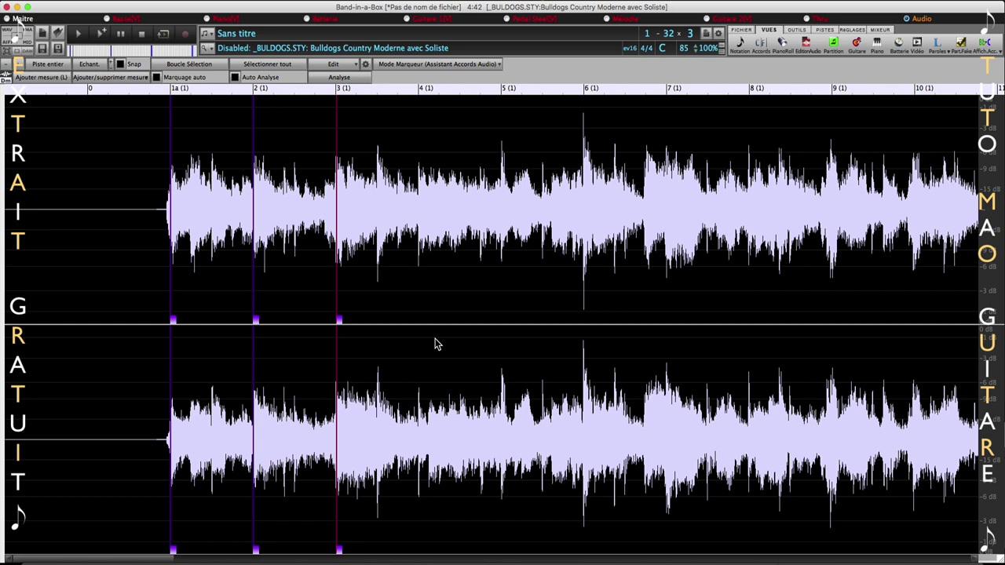
left_click(157, 78)
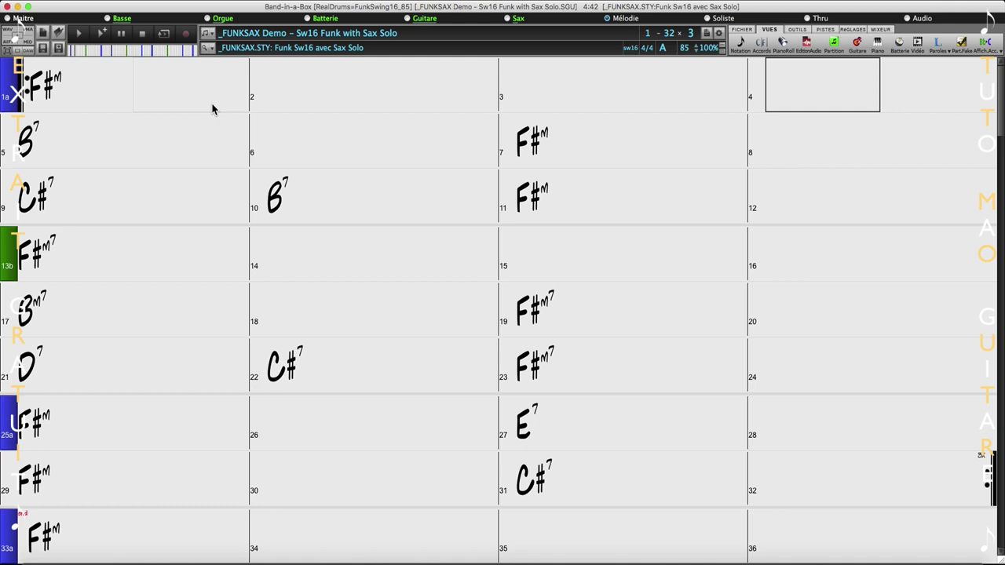
Browse the style categories, then pick the _FUNKSAX style from the sax-filtered StylePicker list and confirm it
left_click(205, 49)
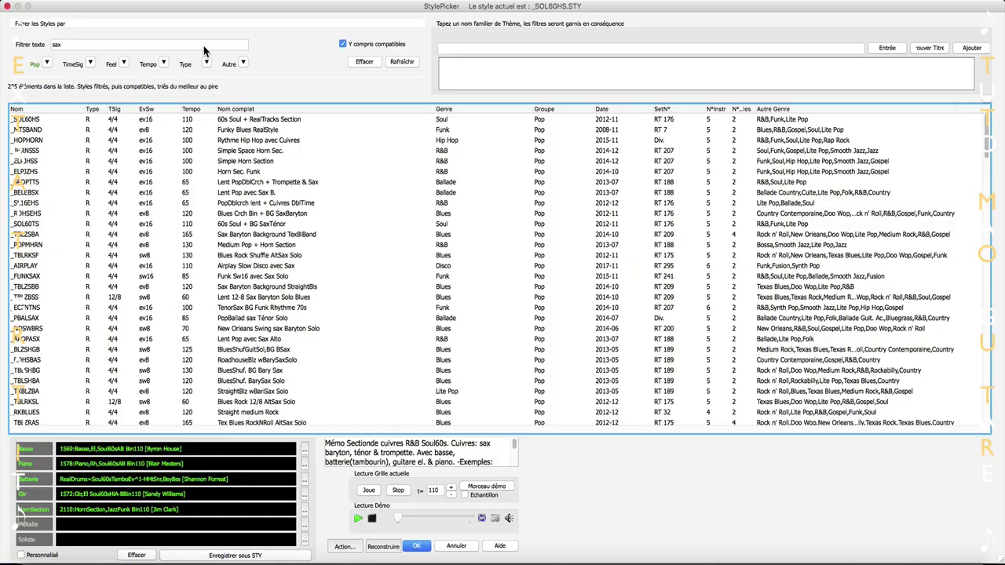
left_click(47, 65)
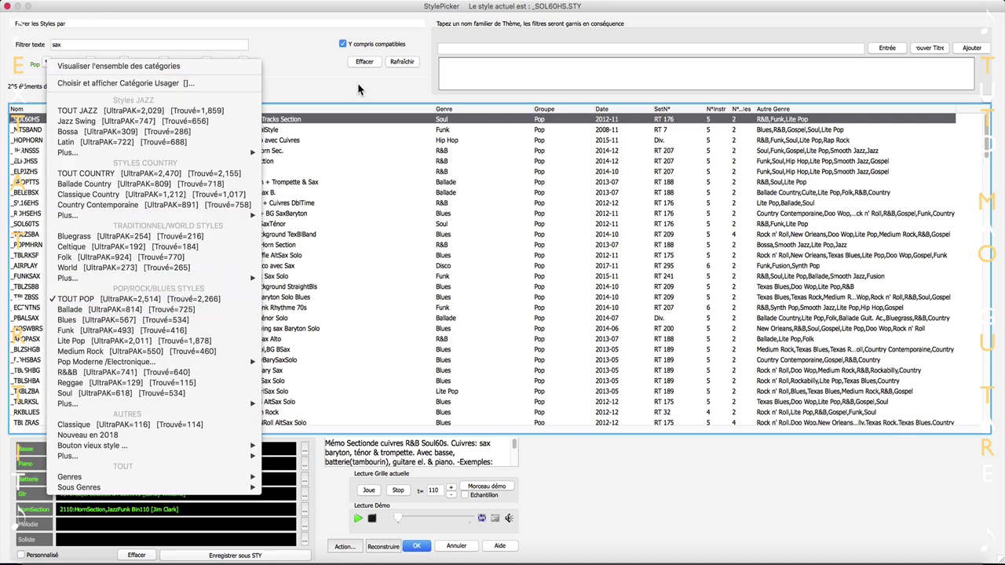
left_click(313, 62)
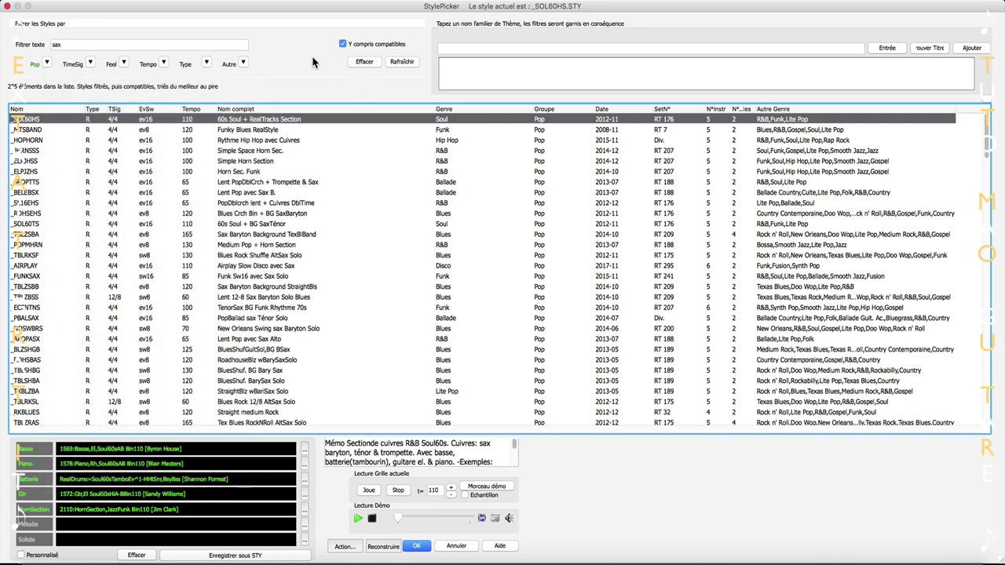
left_click(146, 276)
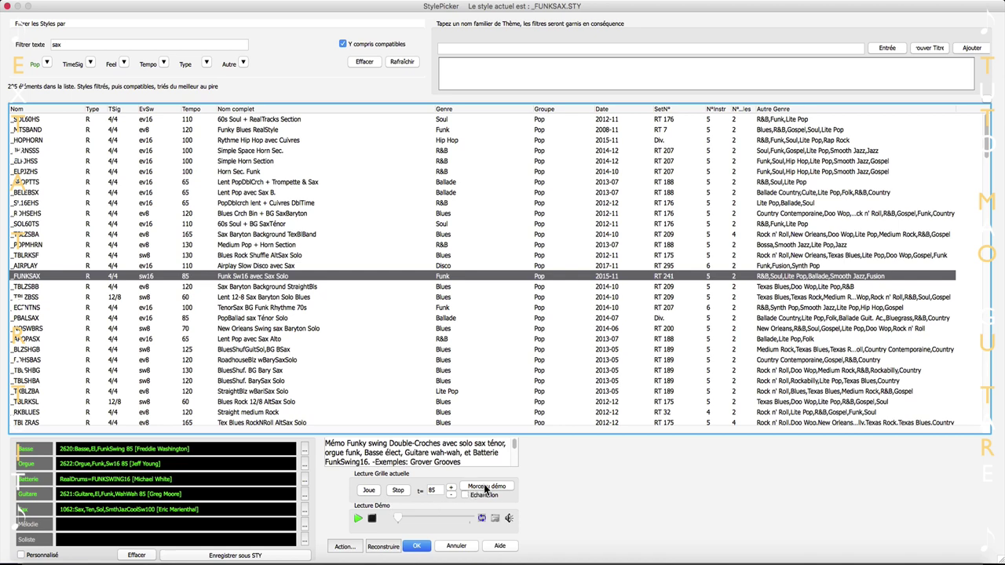
left_click(420, 545)
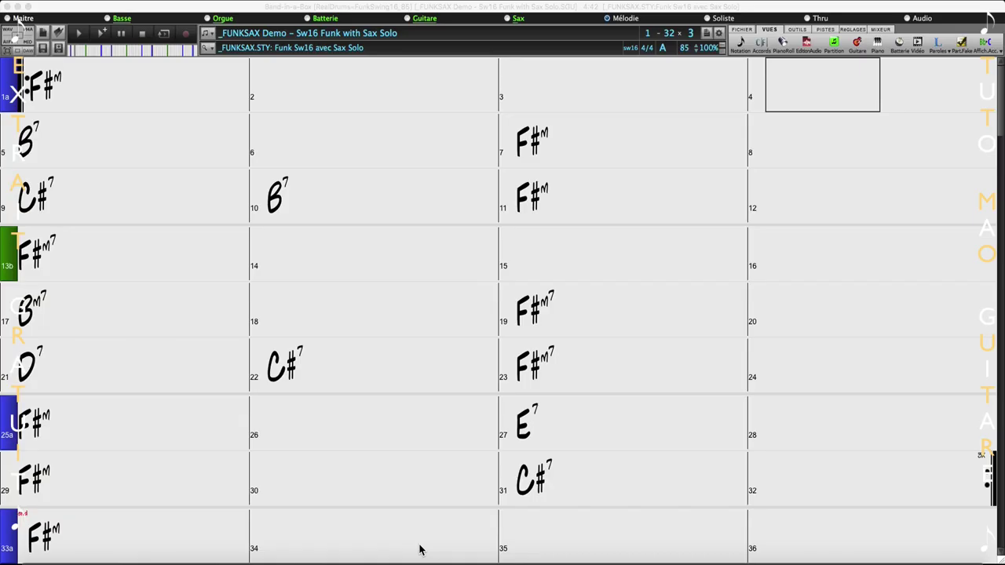
Play the Funk Sw16 sax demo from bar 1, stop it, and briefly check the audio editor
left_click(56, 93)
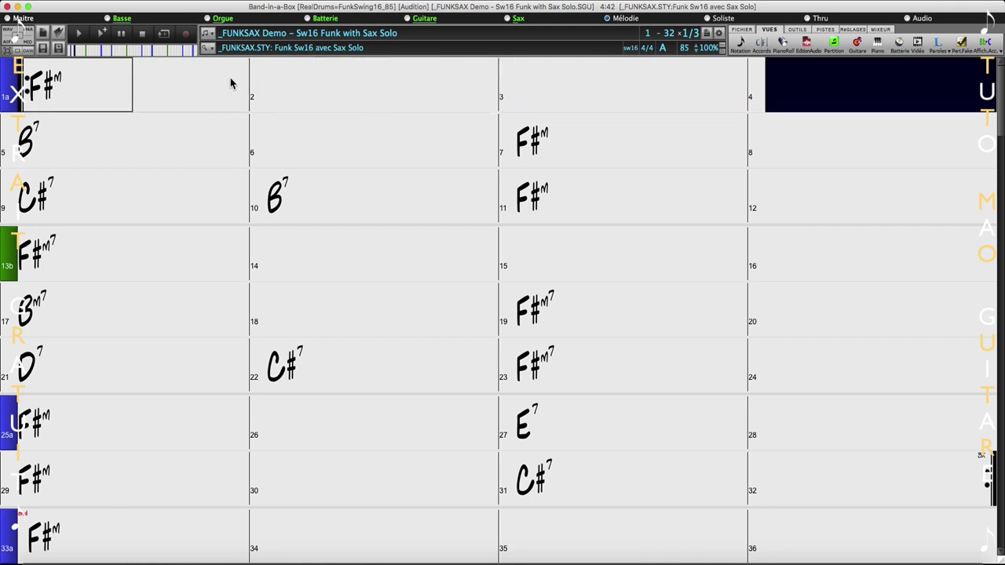
left_click(144, 35)
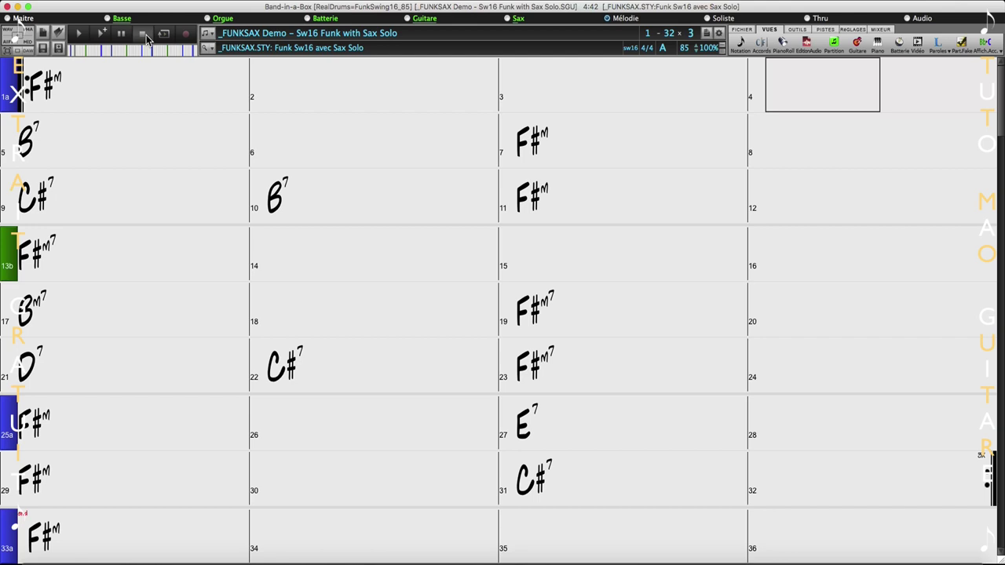
left_click(811, 47)
left_click(811, 47)
Save the Sax track as an AIFF file named "sax solo" in the BIAB 2018 folder on the desktop
left_click(518, 19)
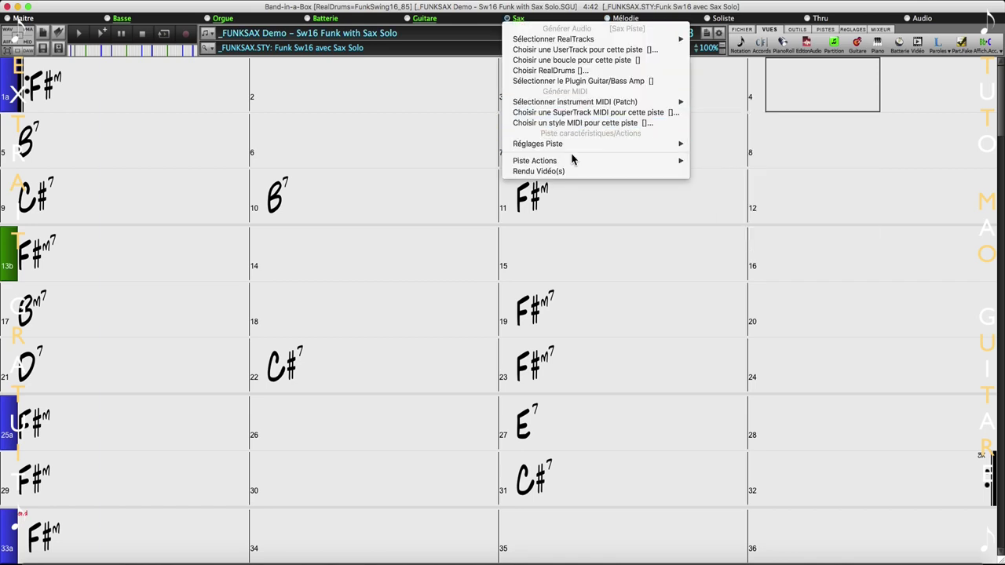
mouse_move(572, 160)
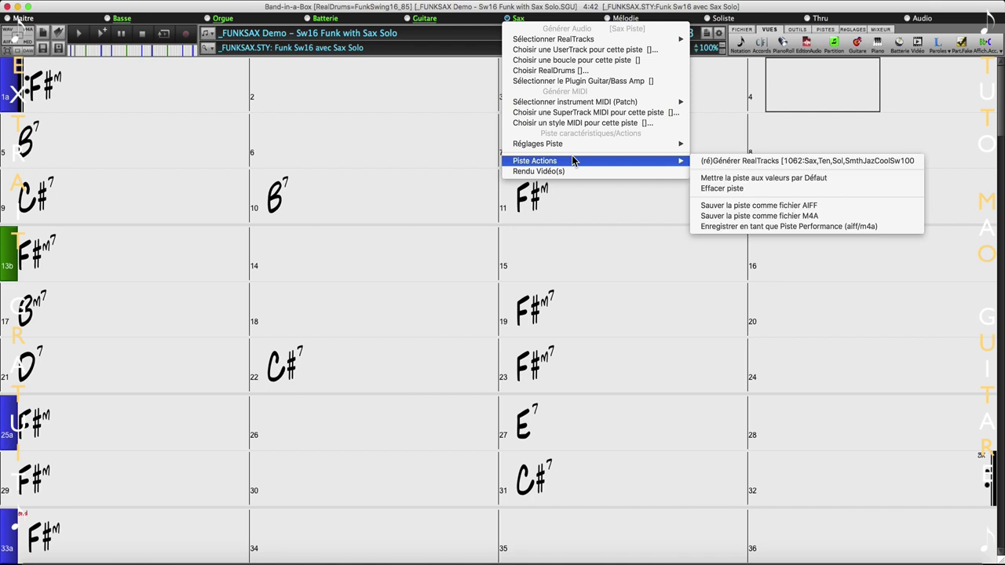
left_click(764, 207)
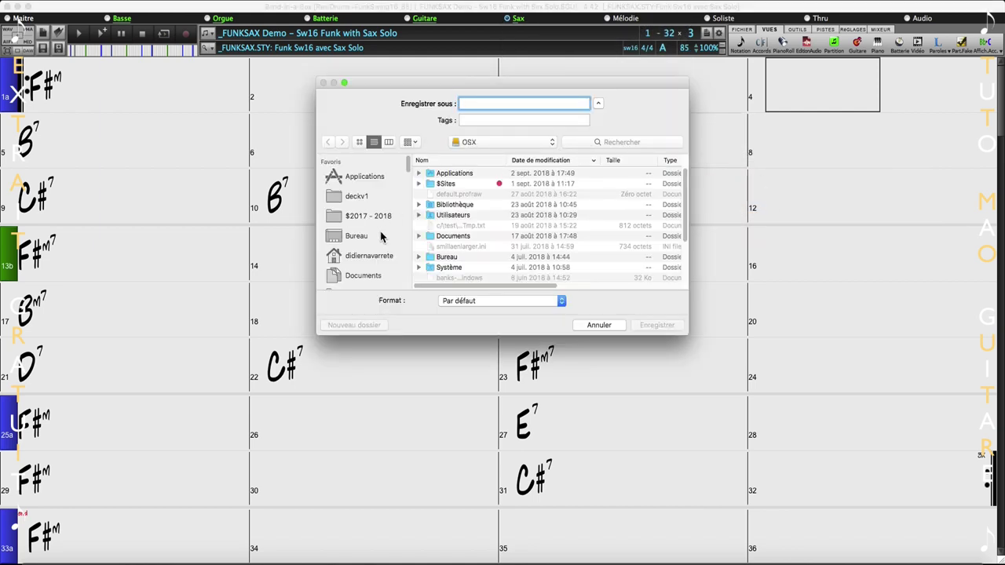
left_click(382, 237)
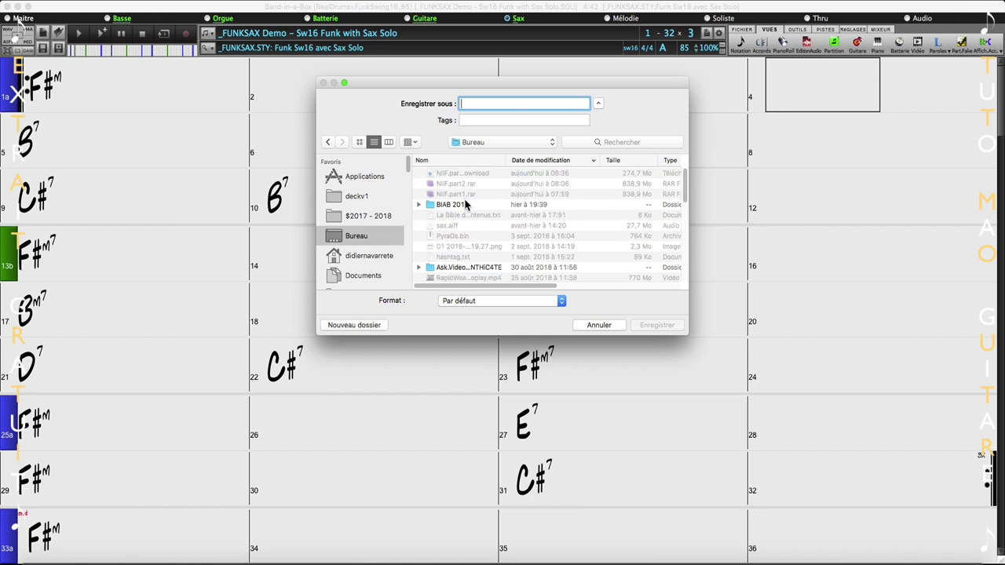
double_click(465, 204)
left_click(505, 104)
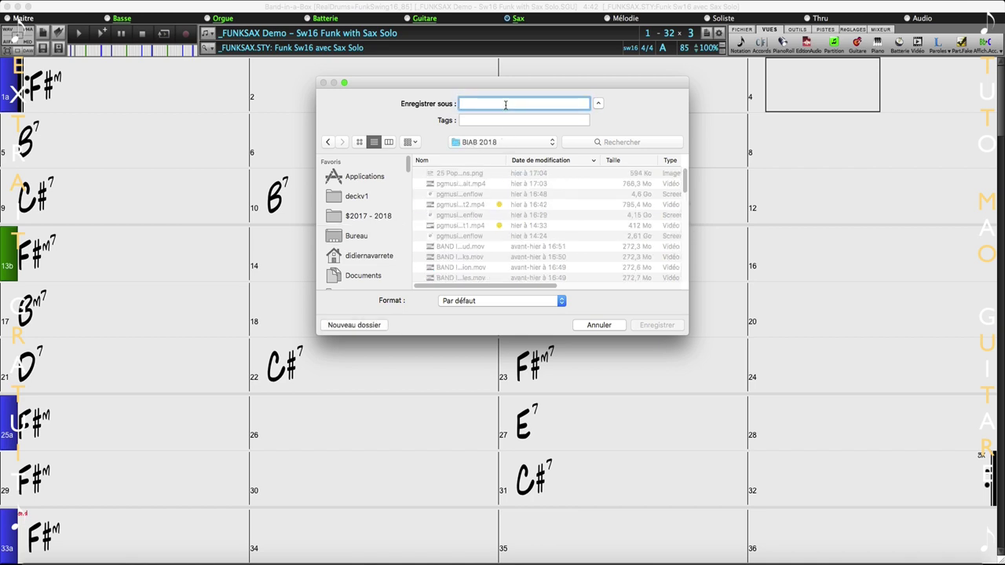
type("sax solo")
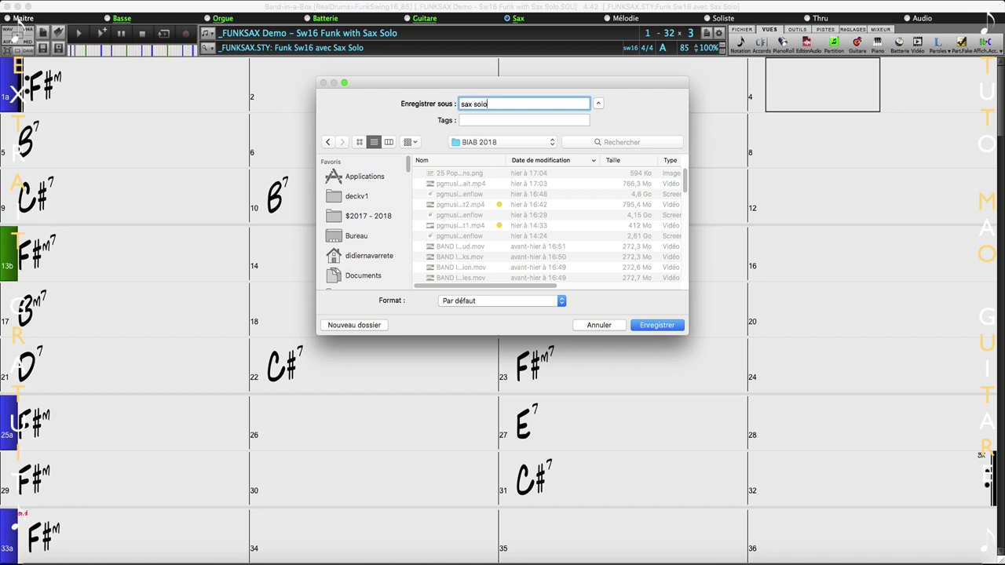
key("Return")
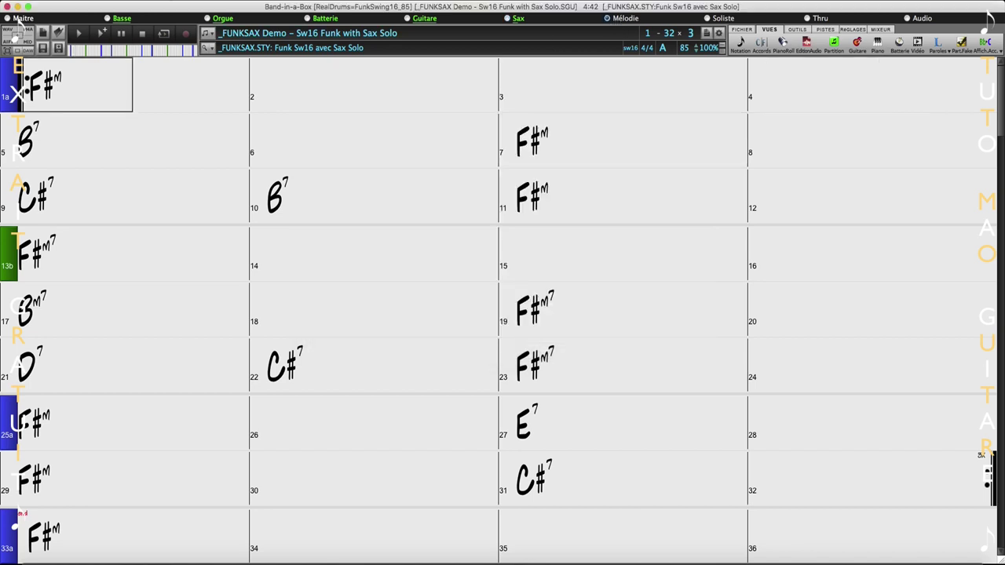
Import sax solo.aiff as audio, overwriting the existing audio and placing it at chorus 1, bar -1, beat 1, tick 0
left_click(111, 3)
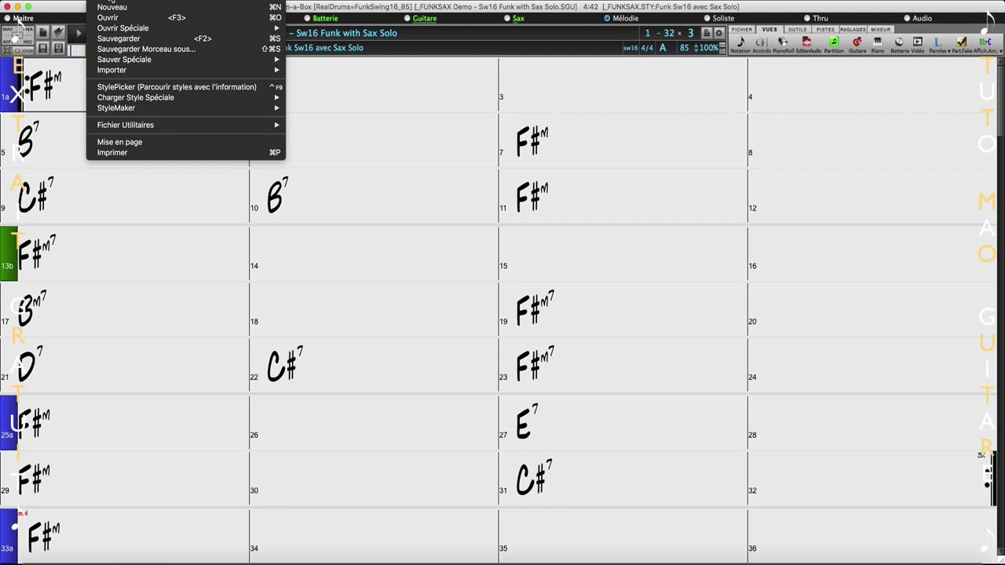
mouse_move(143, 62)
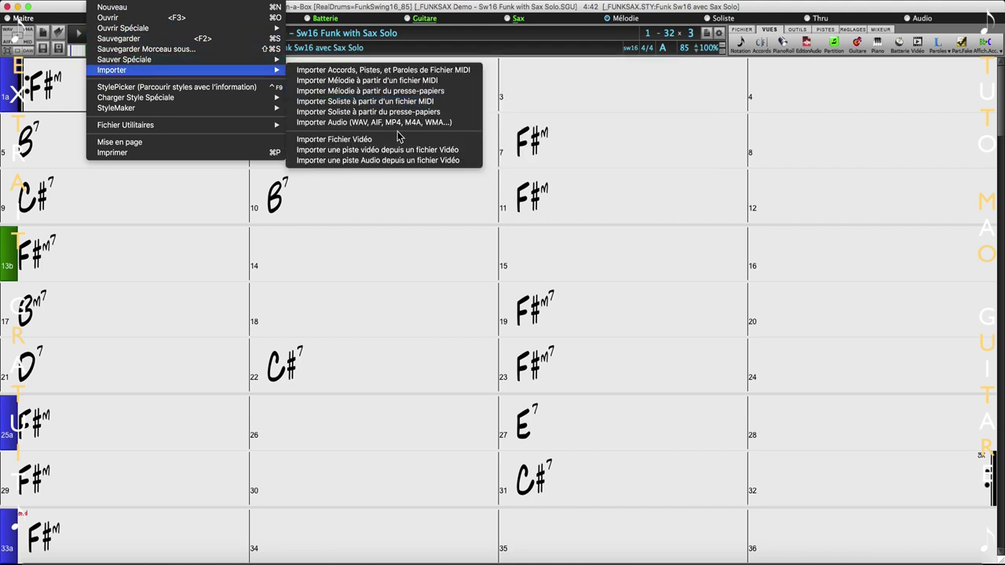
left_click(377, 123)
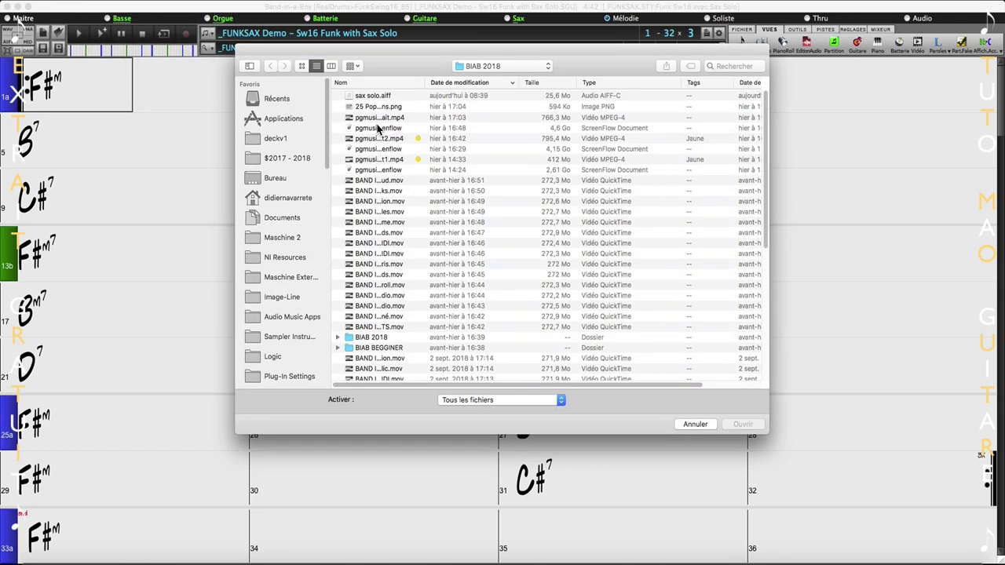
double_click(372, 96)
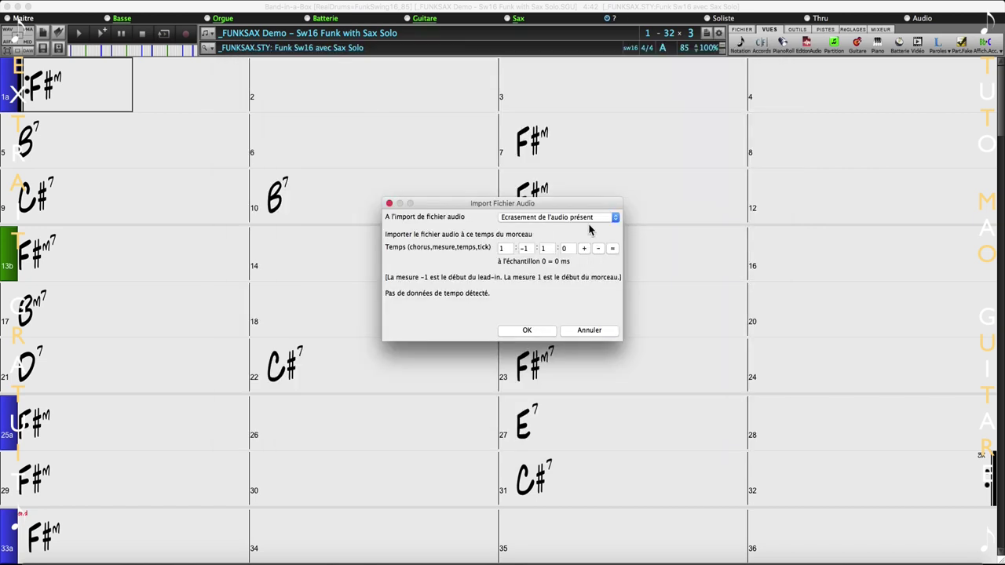
left_click(526, 331)
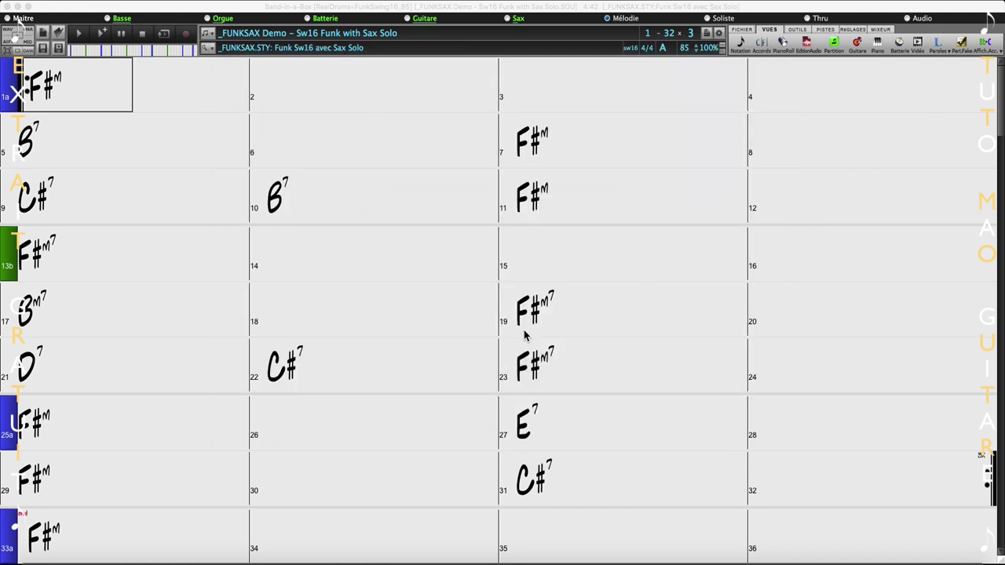
Solo the Audio track, listen to the imported sax, and stop playback
left_click(915, 23)
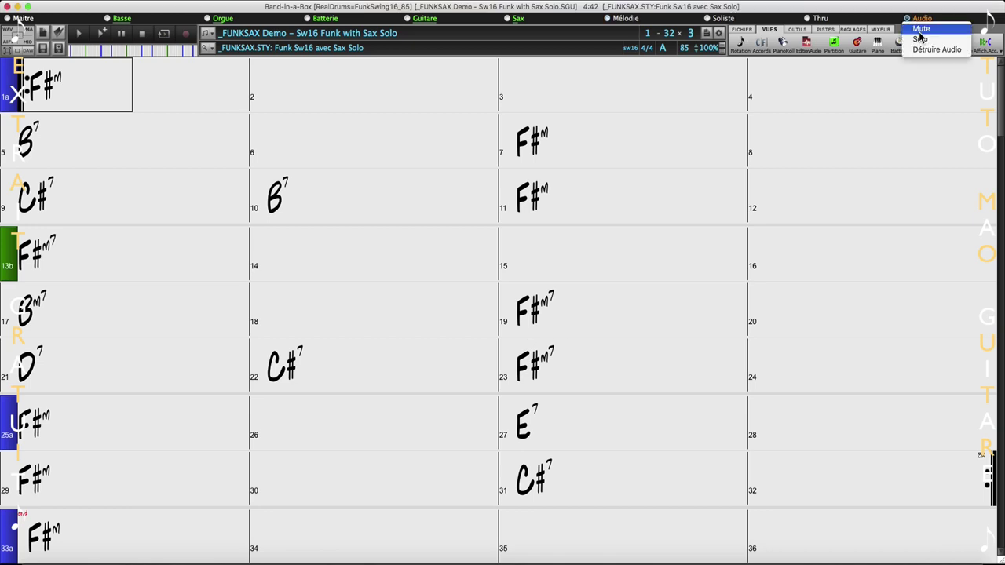
left_click(920, 31)
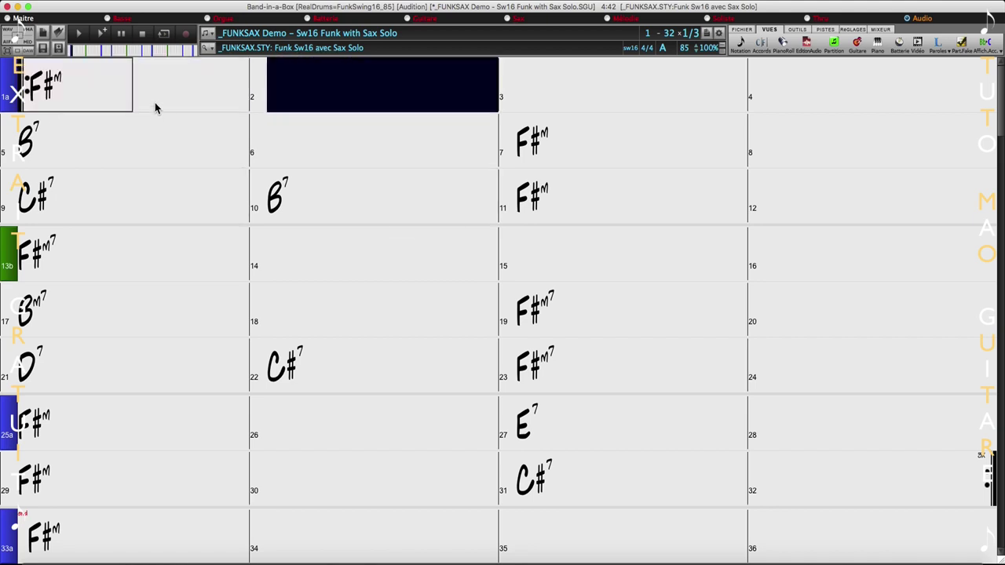
left_click(142, 34)
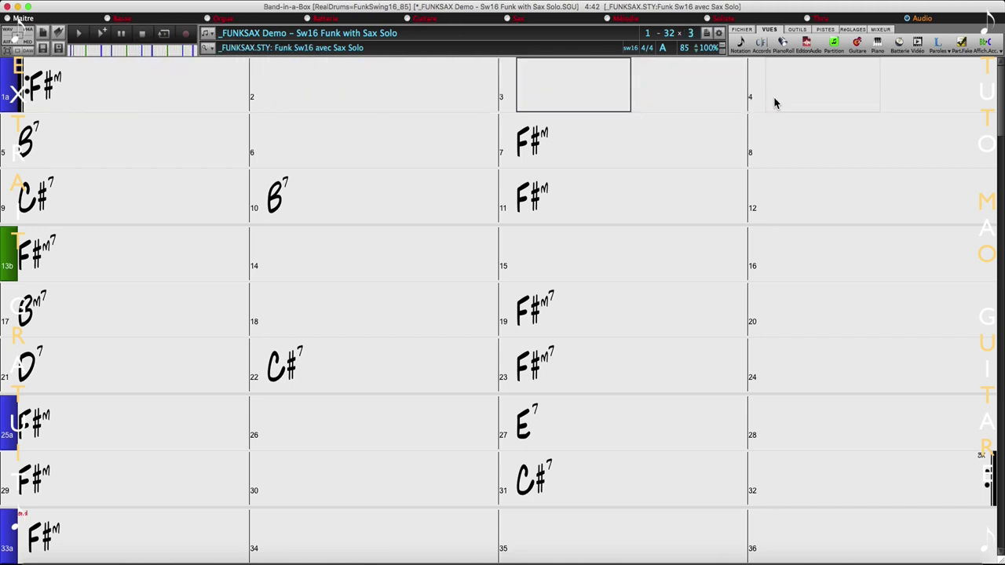
Open the audio editor and view the imported sax waveform from the lead-in to about bar 14
left_click(805, 43)
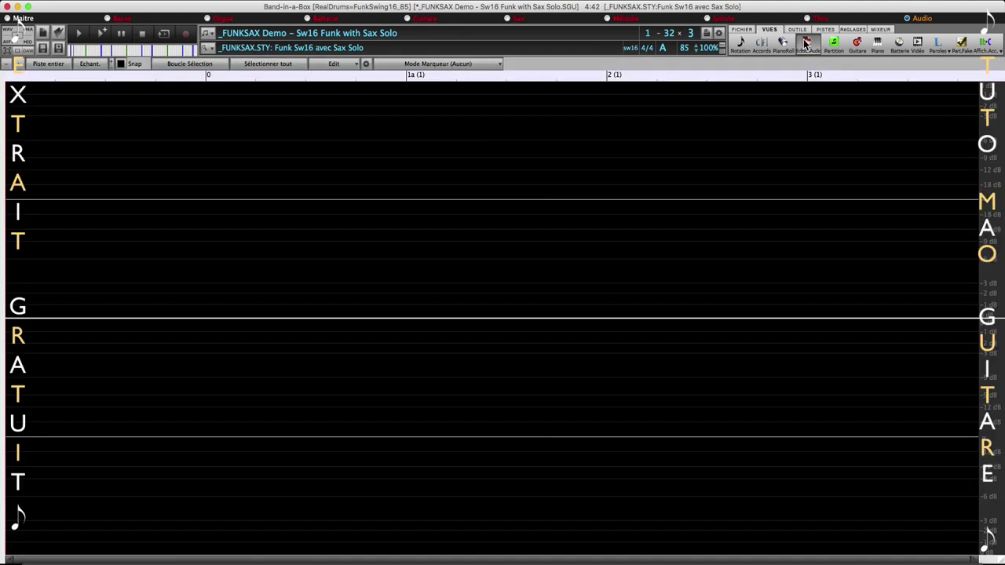
left_click(6, 68)
left_click(6, 67)
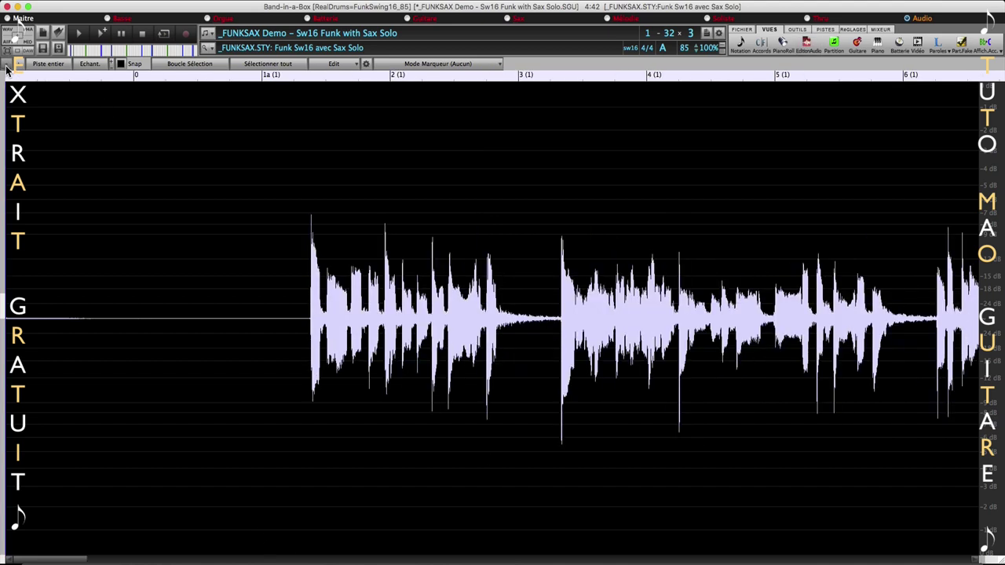
left_click(7, 68)
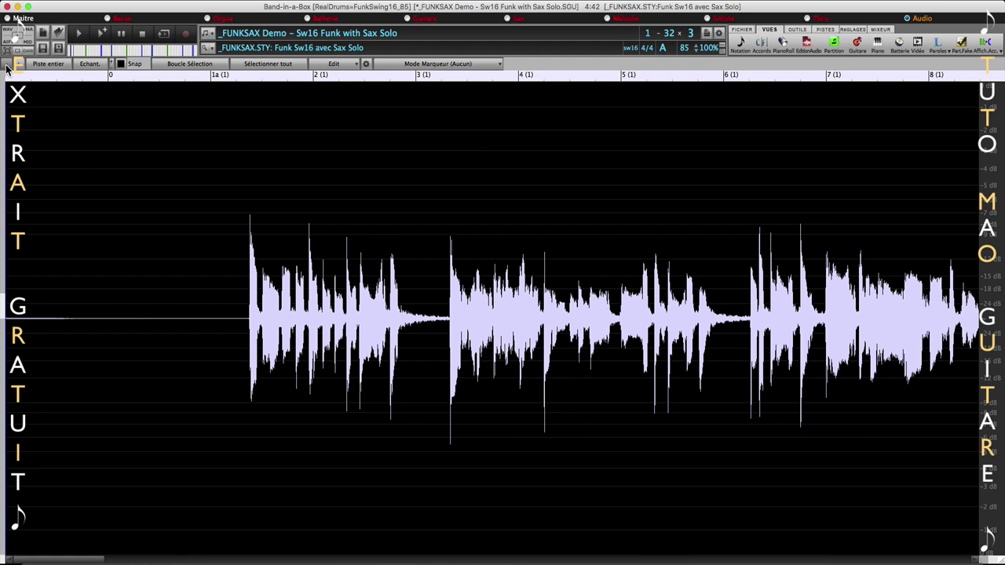
left_click(6, 67)
left_click(6, 68)
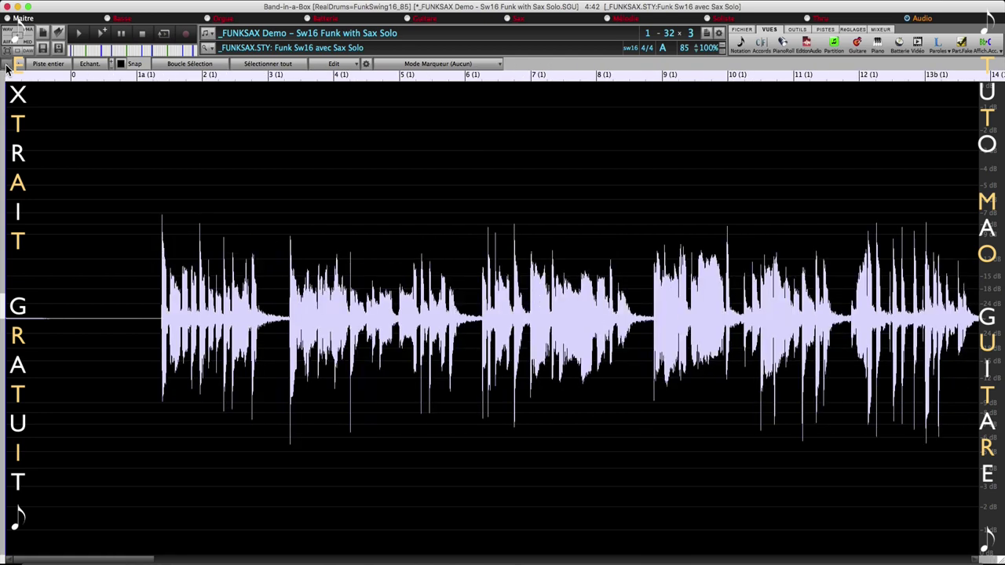
Display the whole sax waveform in the audio editor and take the Audio track out of solo
left_click(6, 68)
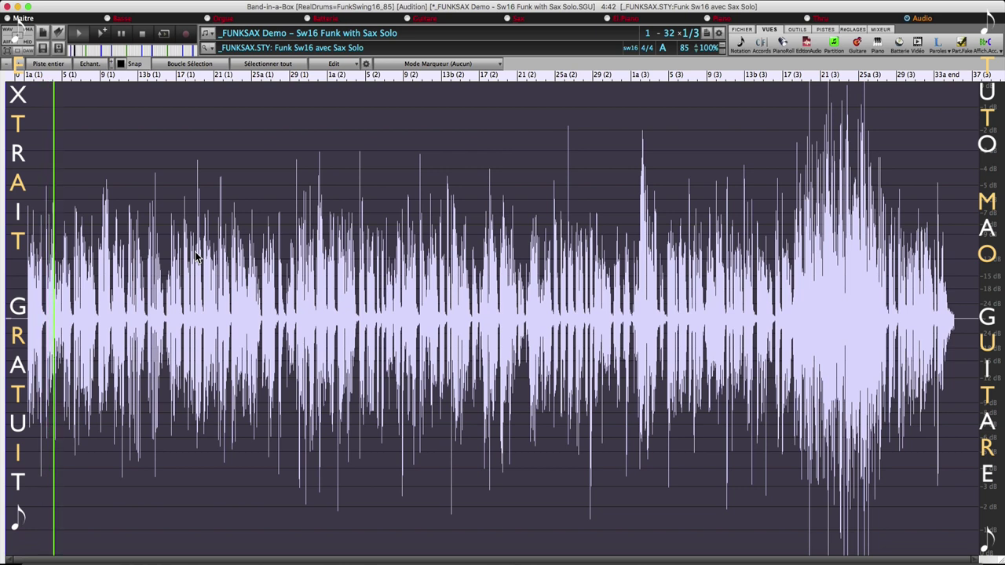
right_click(920, 19)
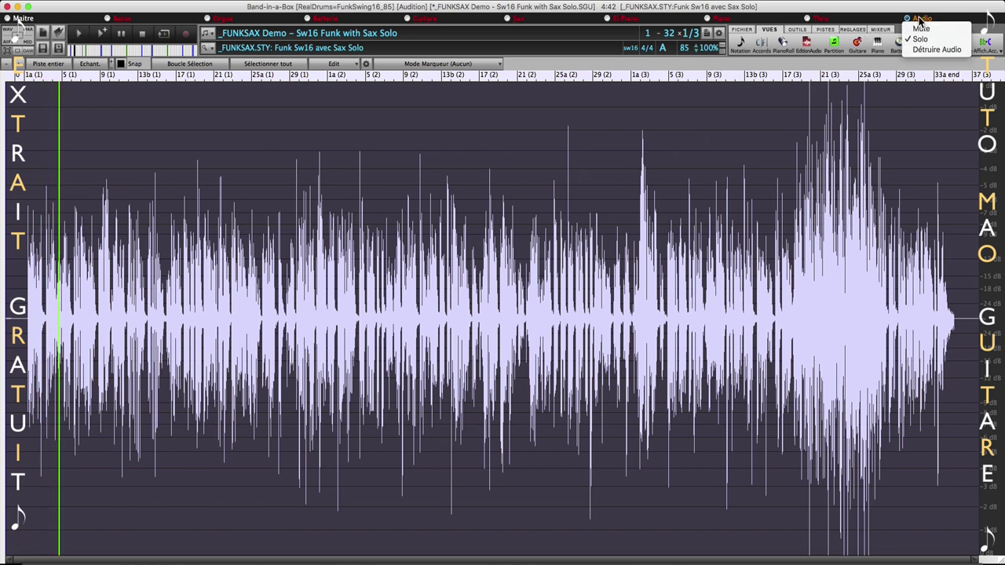
left_click(920, 38)
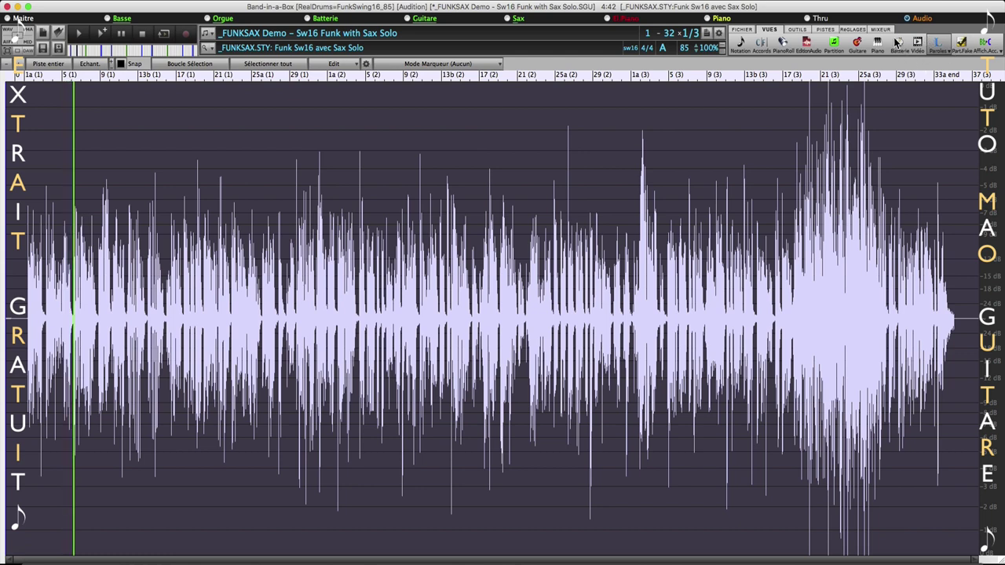
In the mixer, set the volumes to Basse 79, Orgue 75, Batterie 76, Guitare 70 and Sax 82, and mute the Piano track
left_click(898, 41)
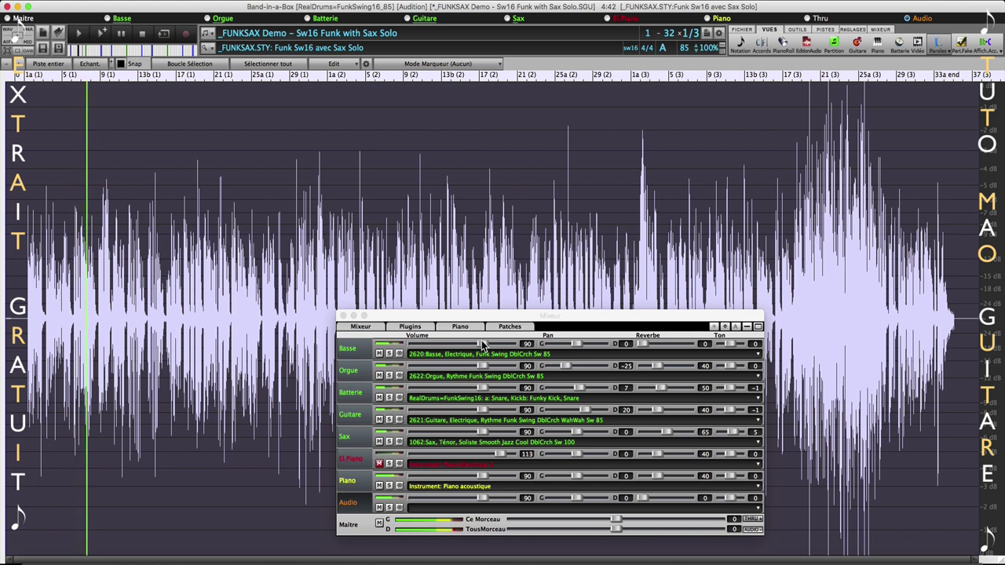
left_click_drag(483, 346, 476, 433)
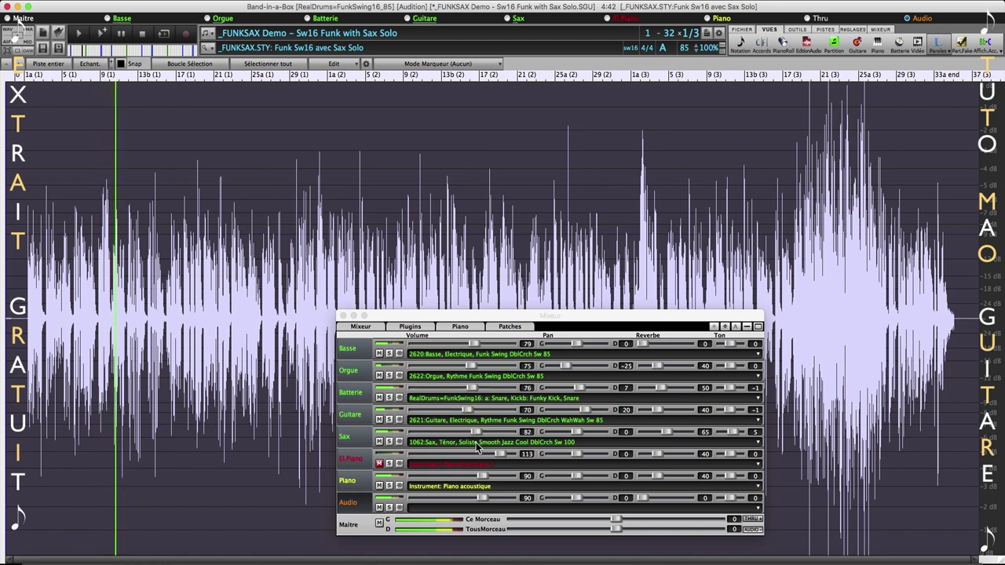
left_click(378, 485)
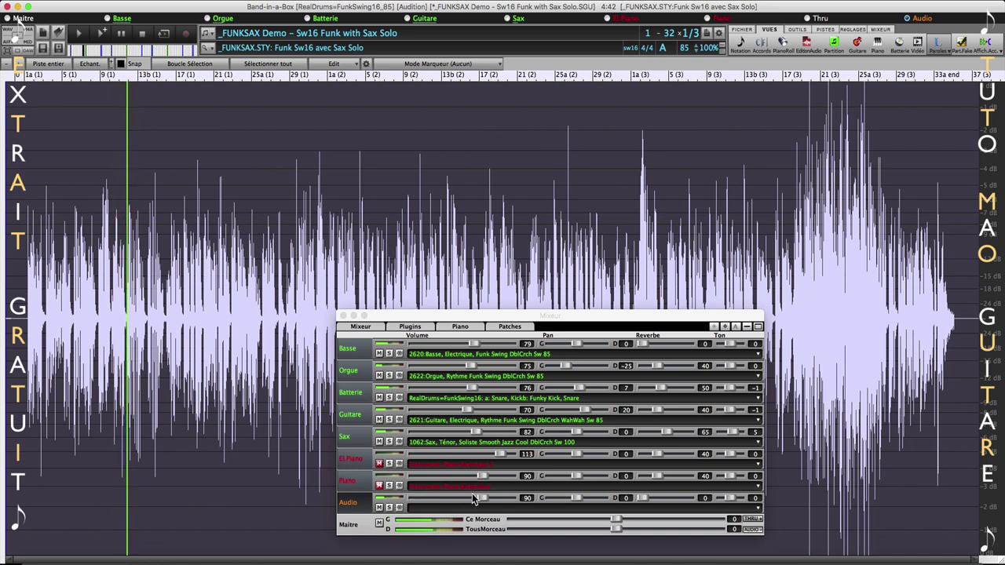
Balance the imported sax with the original by setting the Audio volume to 91 and the Sax volume to 87
left_click_drag(480, 498, 498, 505)
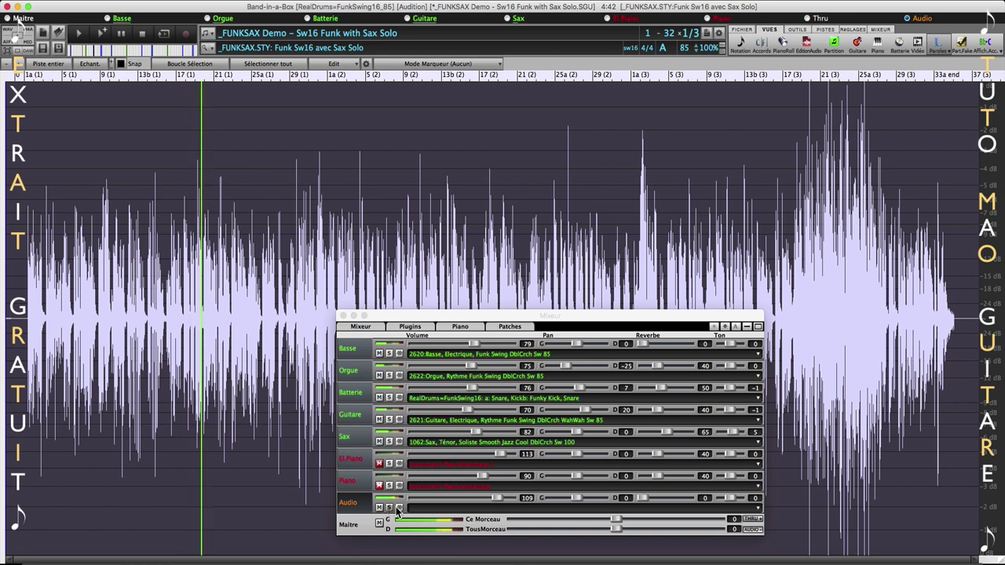
left_click_drag(497, 499, 489, 500)
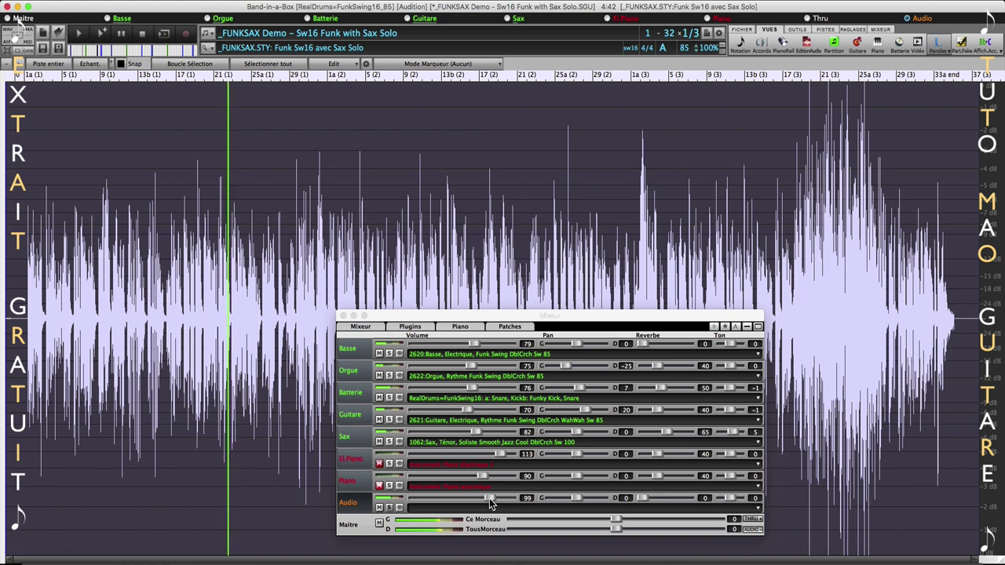
left_click_drag(490, 500, 482, 500)
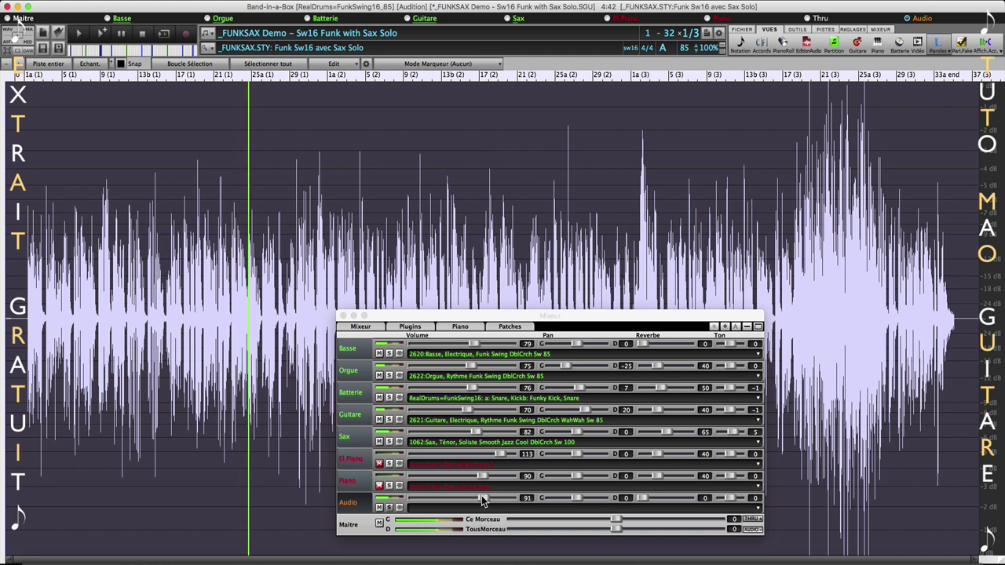
left_click_drag(476, 433, 483, 437)
left_click_drag(485, 500, 484, 502)
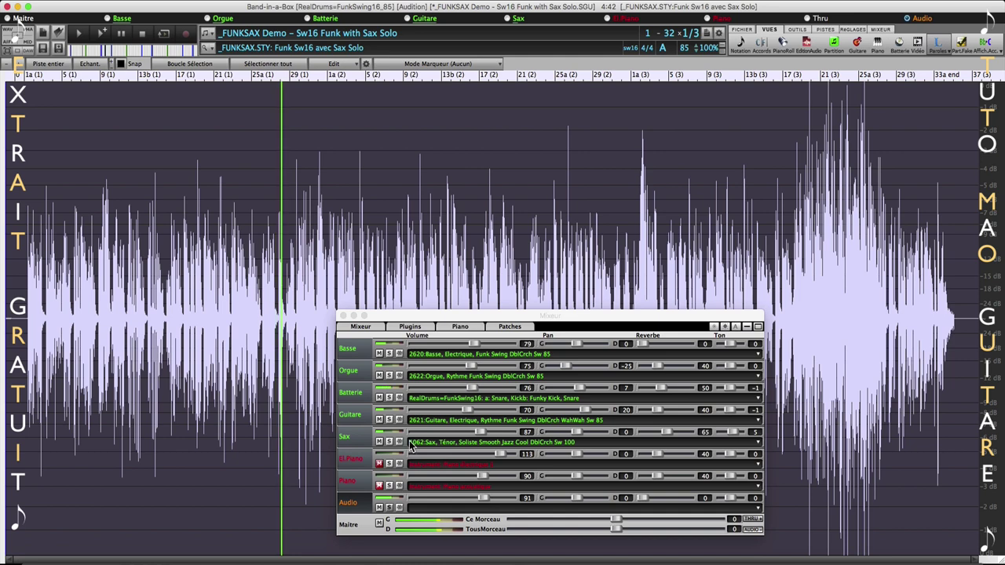
Mute the original Sax track, raise the Audio volume to 101, and stop playback
left_click(378, 441)
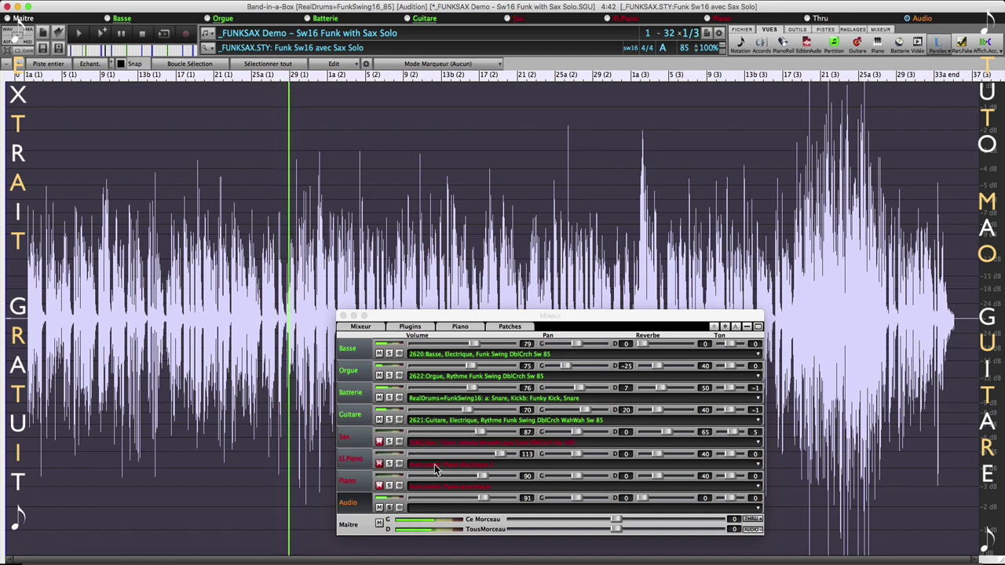
left_click_drag(481, 499, 488, 499)
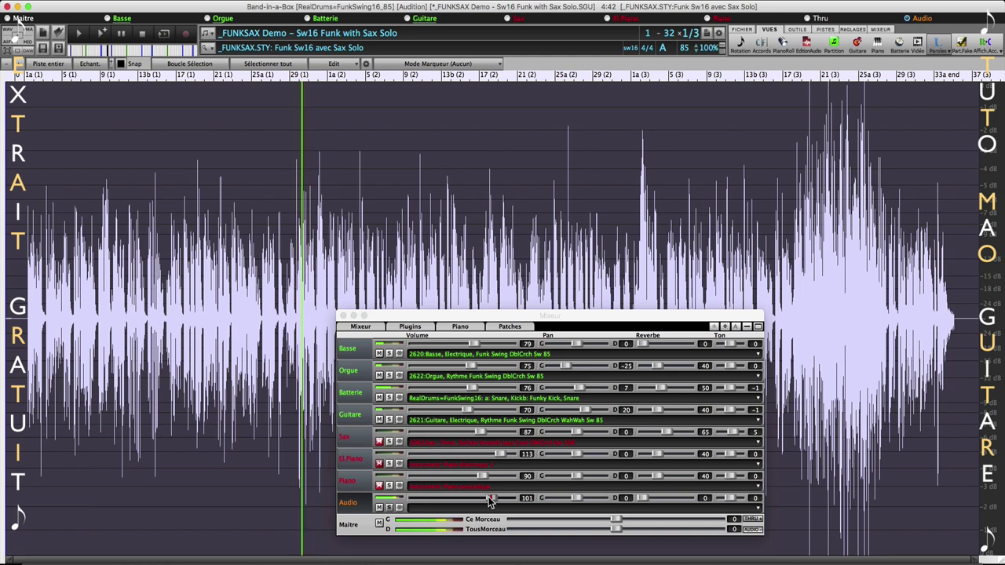
left_click(145, 35)
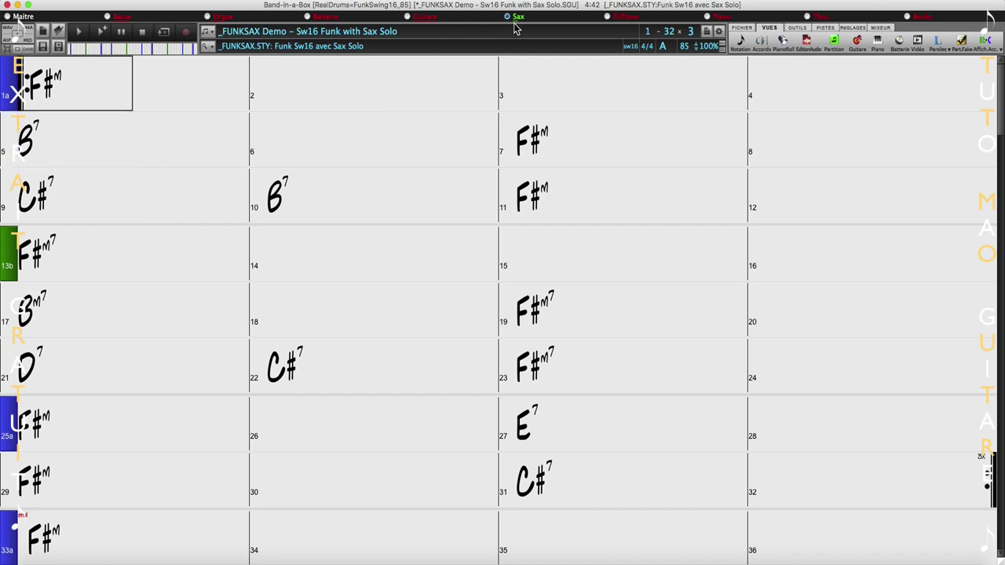
Open the piano roll and look through the displayed melody up to bar 10, returning to bar 1
left_click(782, 42)
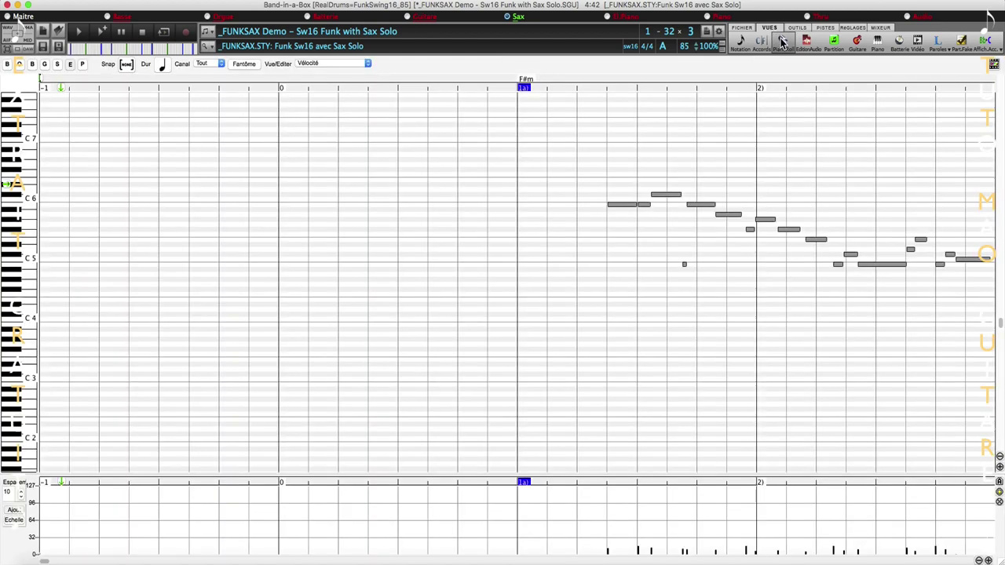
scroll(691, 271, "right", 10)
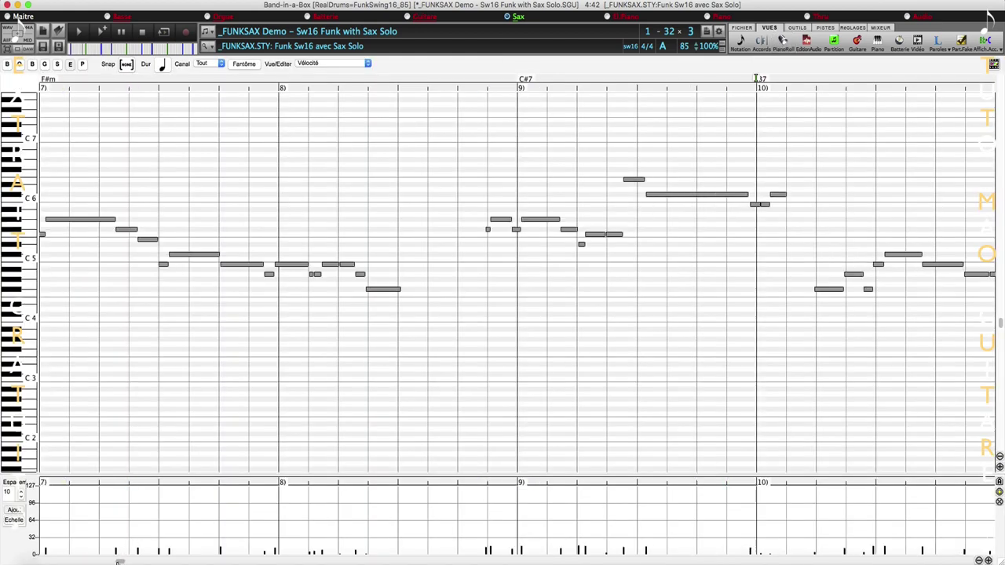
left_click_drag(118, 562, 63, 563)
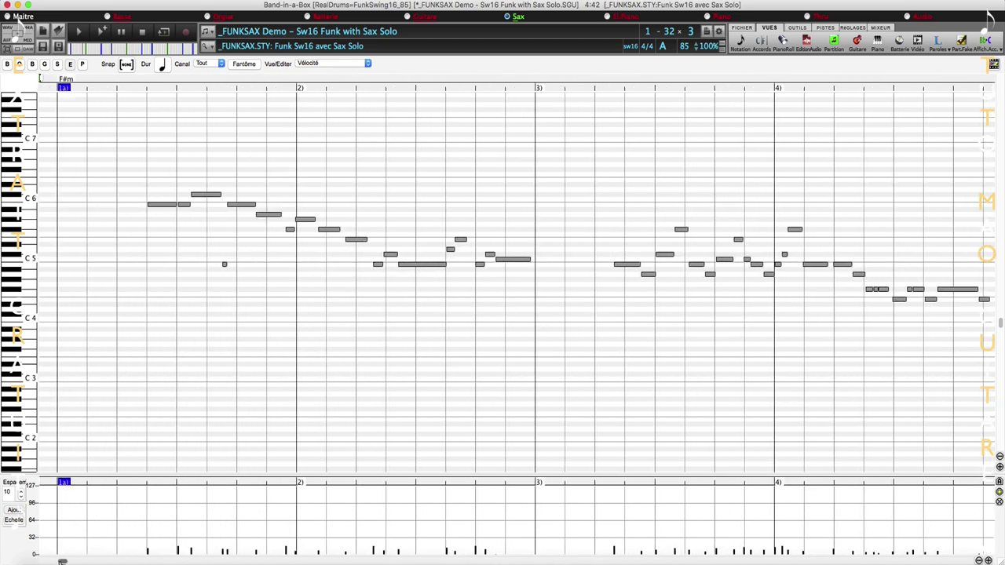
Examine the notes of the bass, organ, drums, guitar, sax, electric piano and piano tracks in turn, returning to the electric piano
left_click(7, 65)
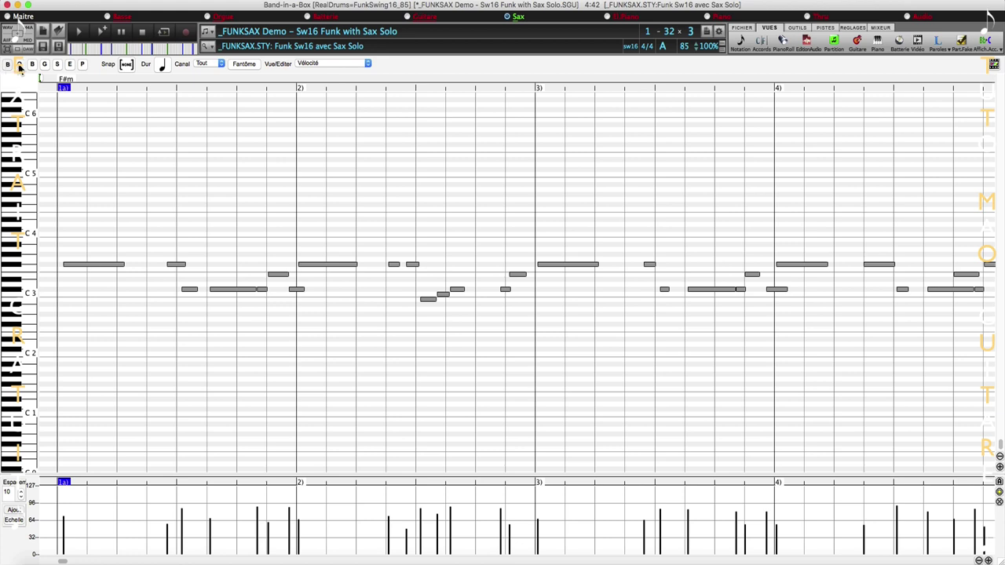
left_click(21, 68)
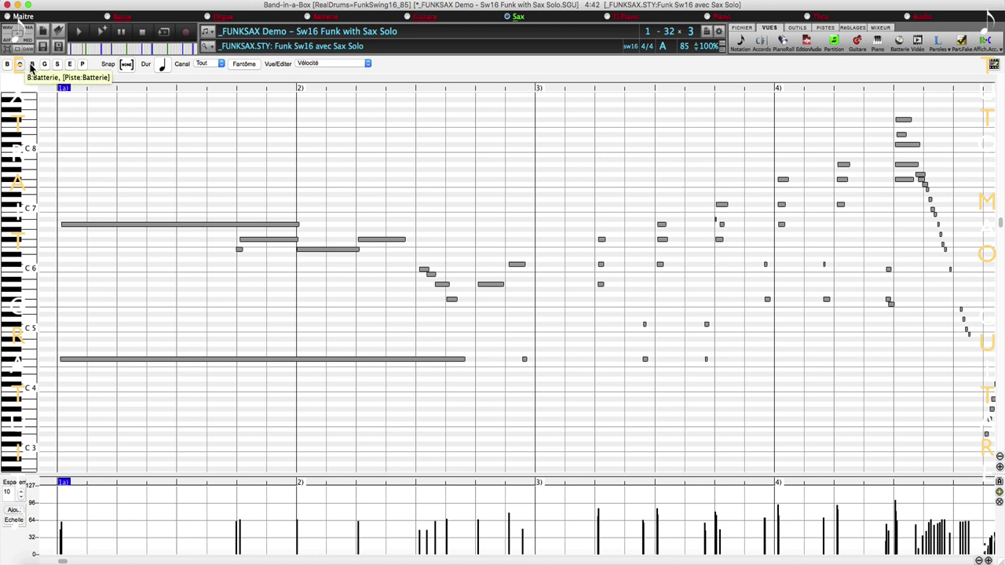
left_click(32, 66)
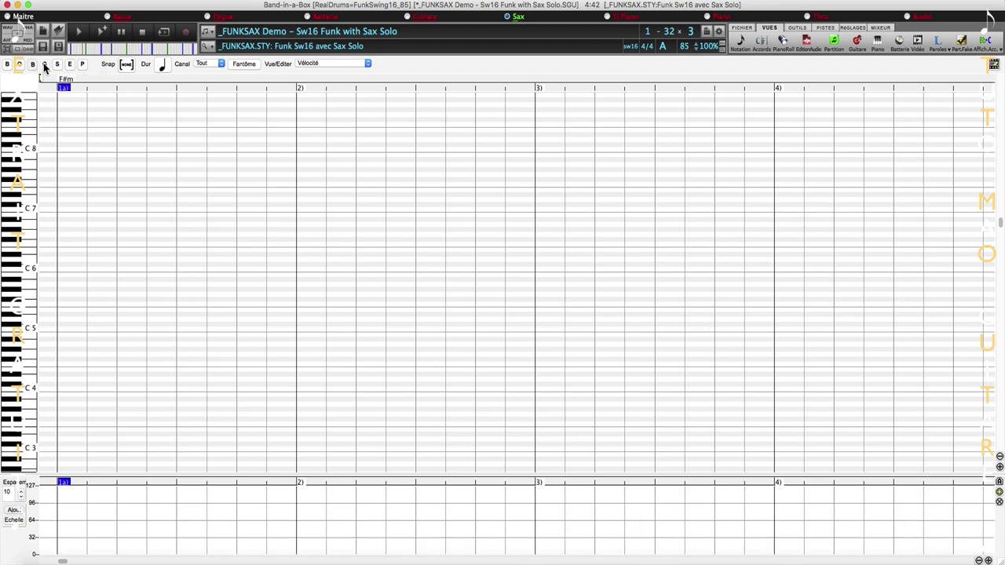
left_click(44, 64)
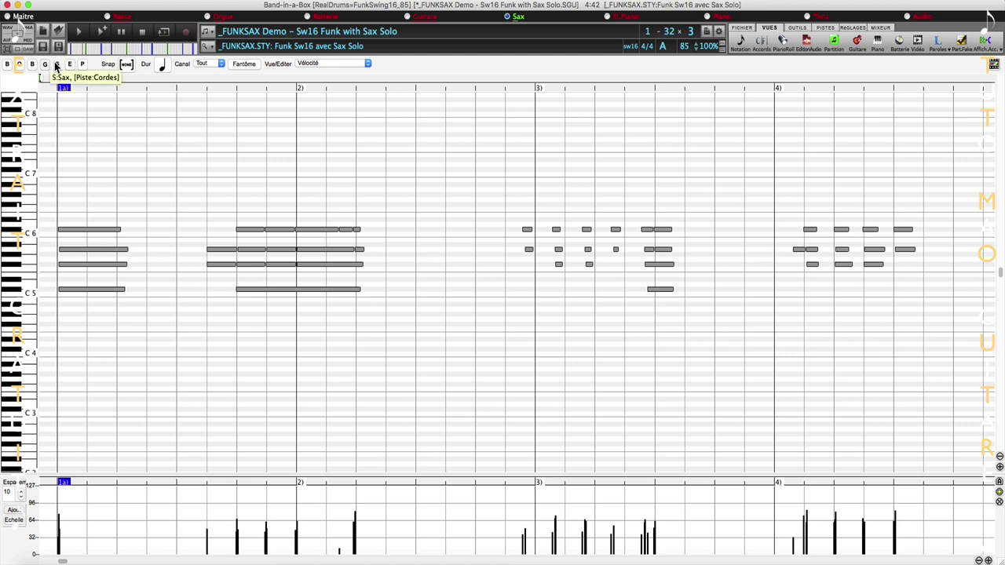
left_click(56, 64)
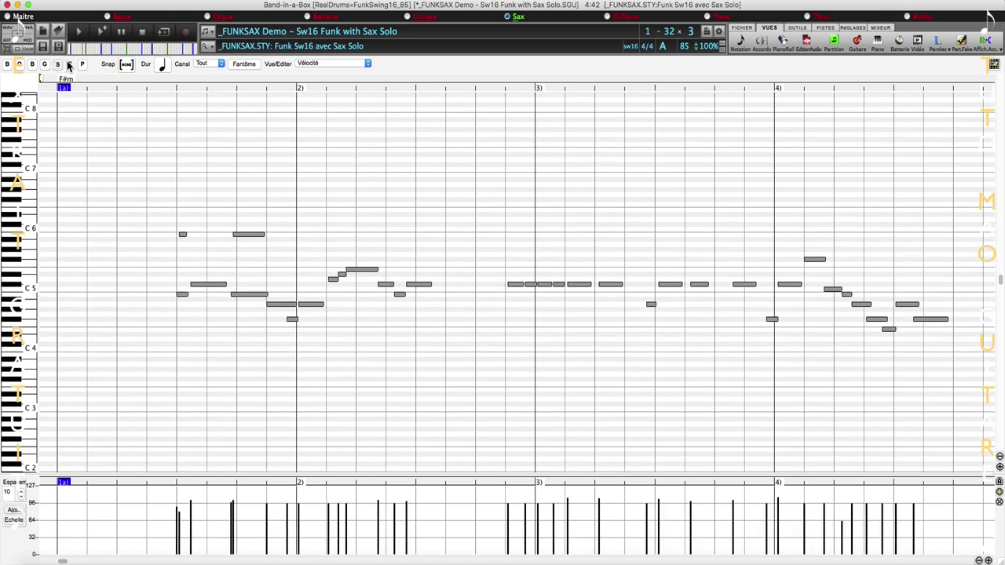
left_click(71, 65)
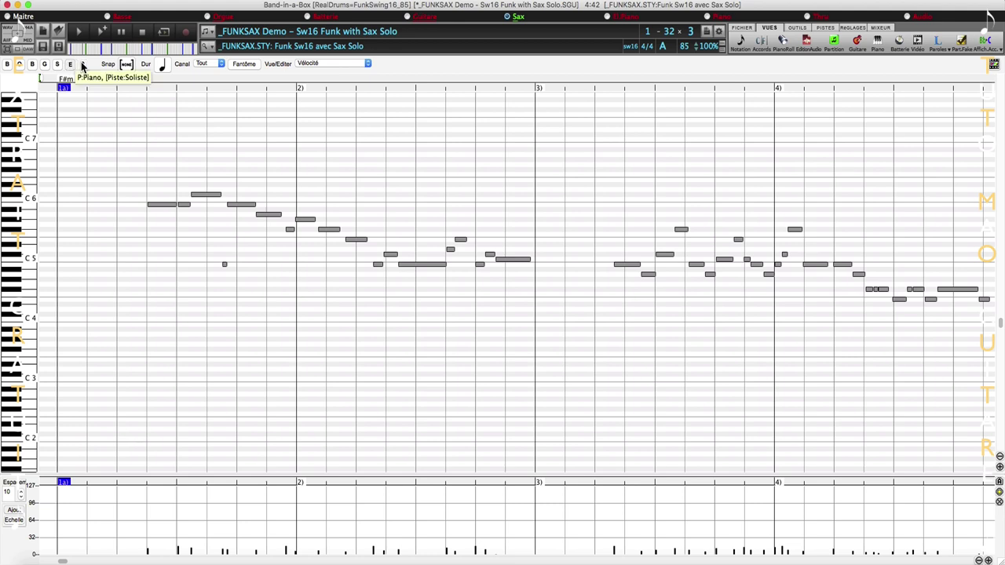
left_click(82, 66)
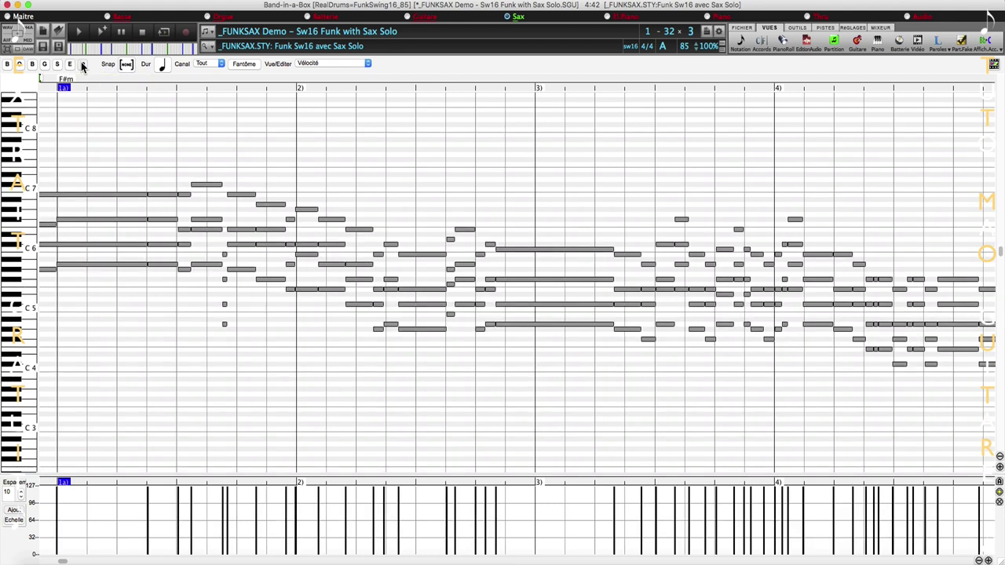
left_click(83, 65)
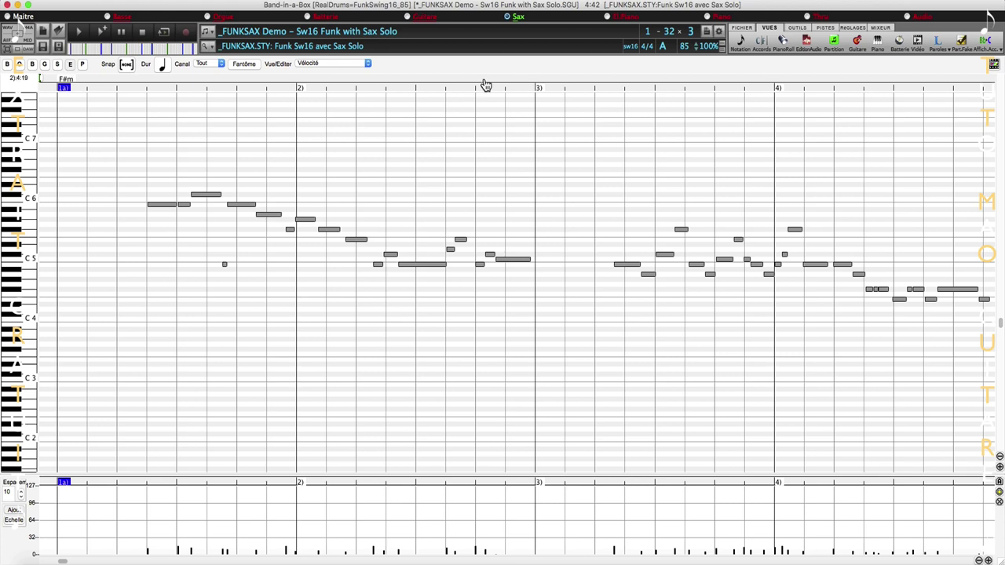
Check the mute and solo states of the tracks in the mixer, and close it
double_click(517, 18)
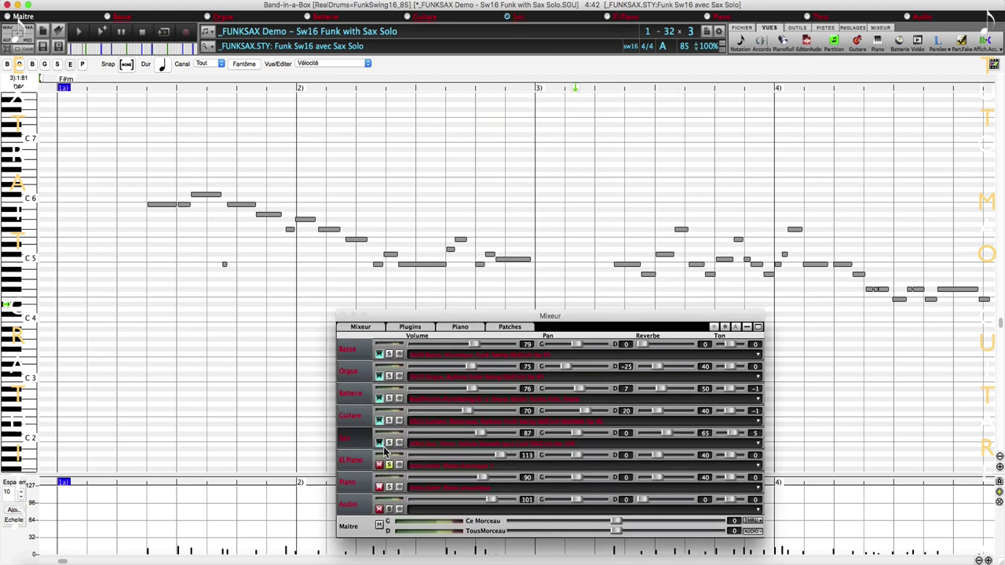
left_click(361, 326)
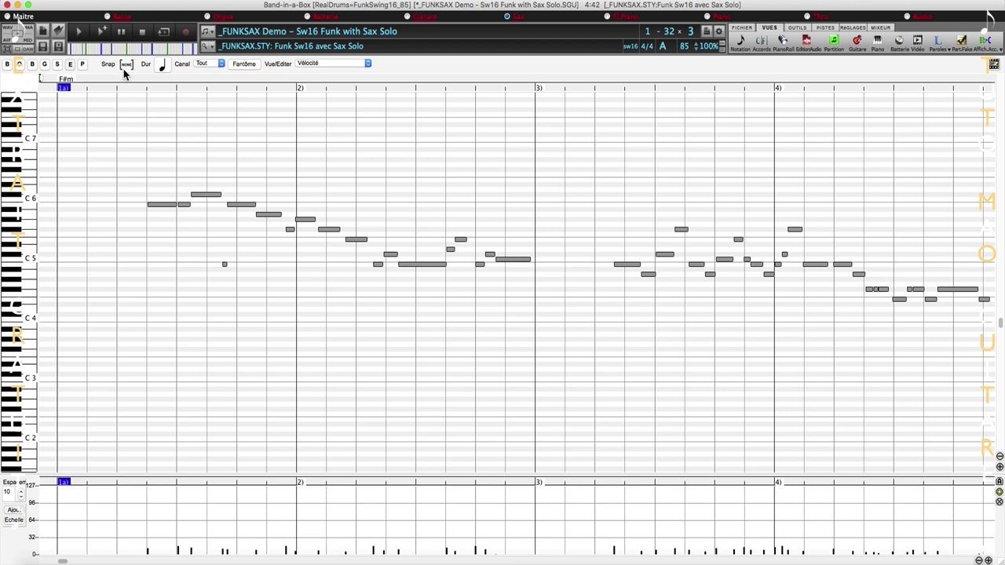
Select notes at the start of the electric piano melody in bar 1 and set the snap to a sixteenth note
left_click(160, 205)
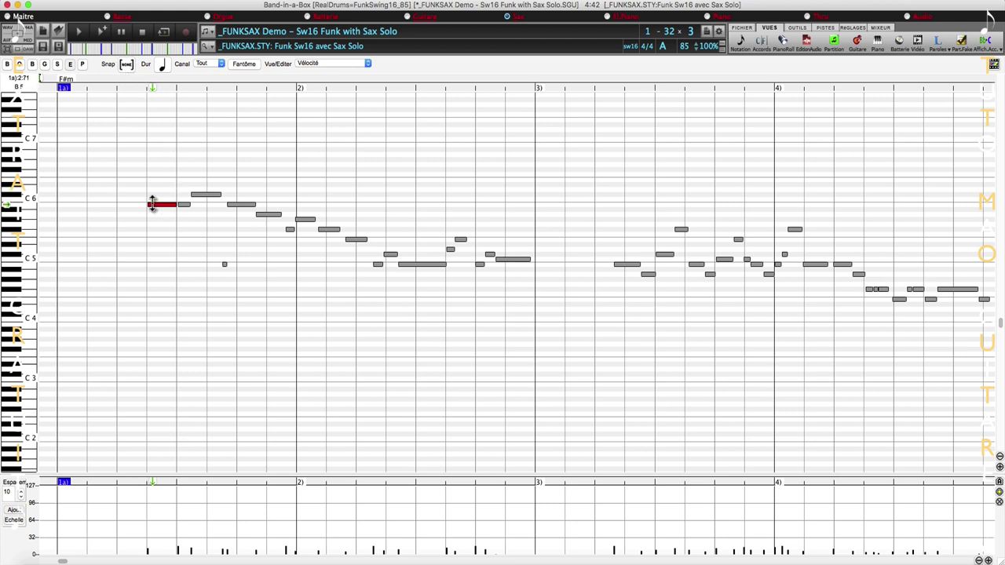
key("Right")
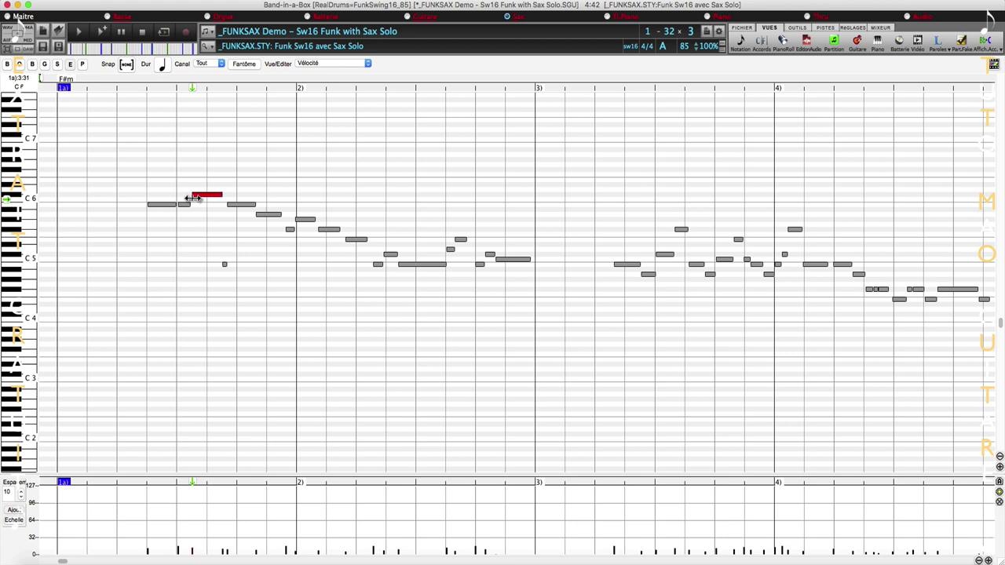
left_click(128, 65)
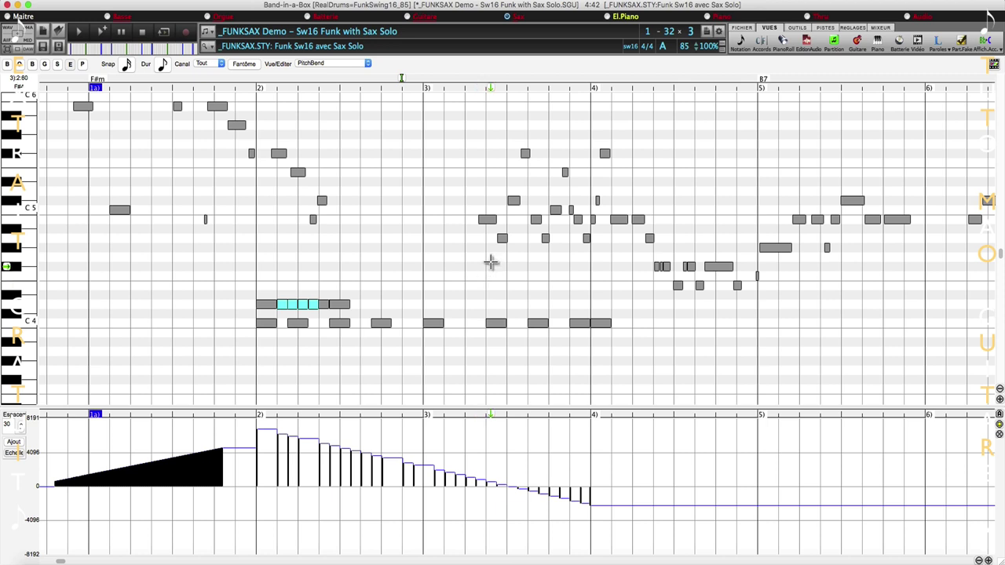
Select the B note at the start of the phrase in bar 3 and delete it
left_click(484, 220)
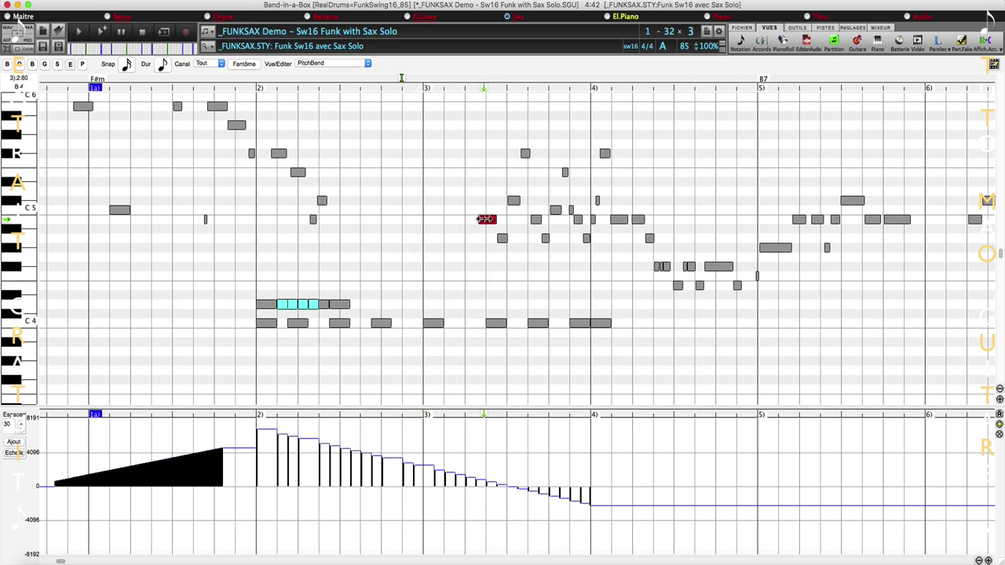
left_click(488, 220)
right_click(488, 221)
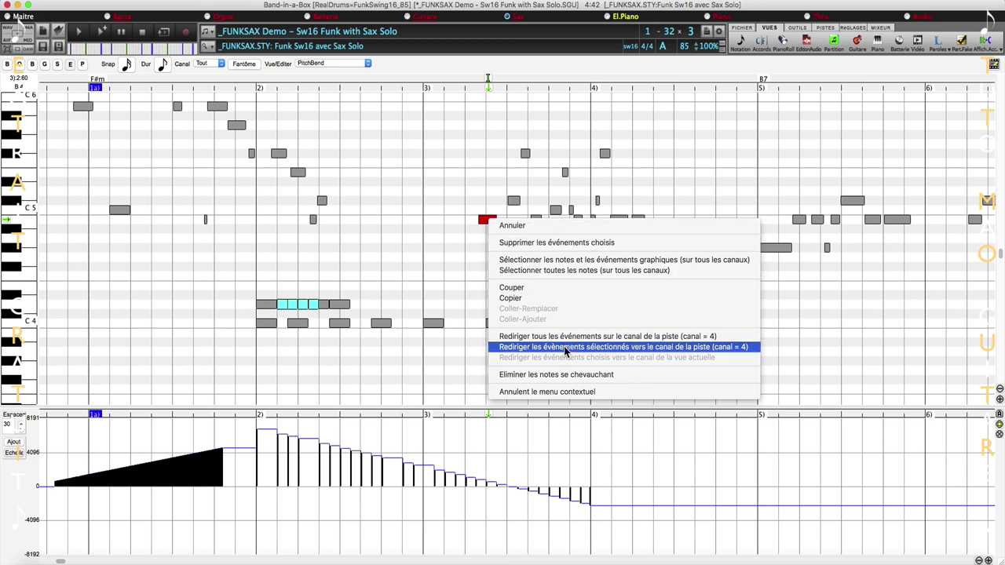
left_click(556, 243)
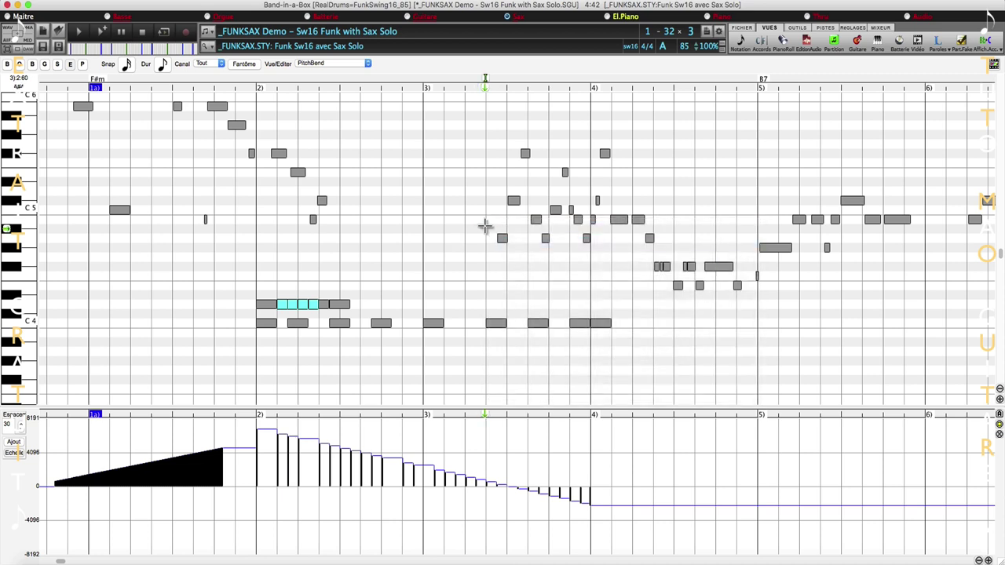
Restore the deleted B note in bar 3, and select all notes and graphic events on all channels
left_click(486, 220)
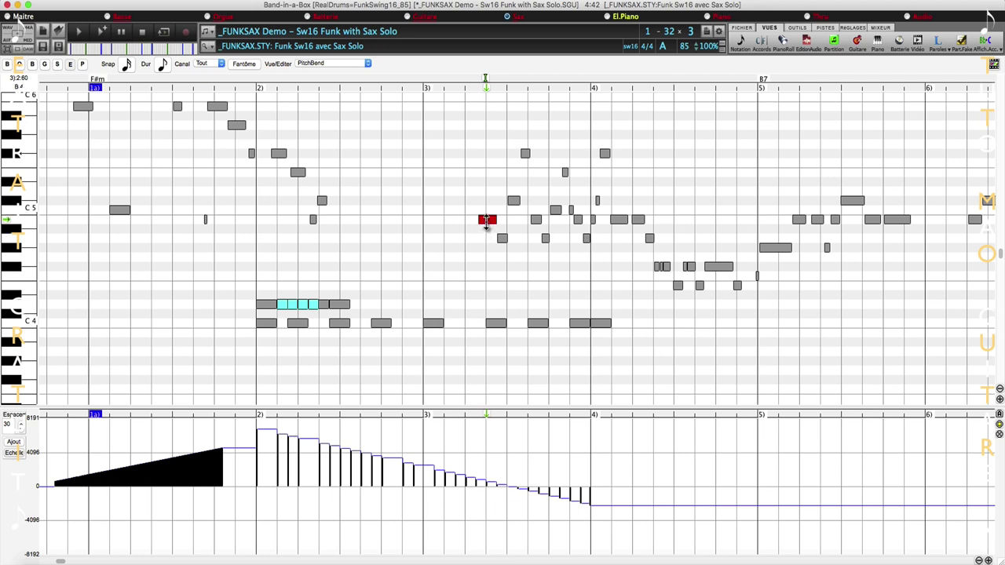
right_click(486, 221)
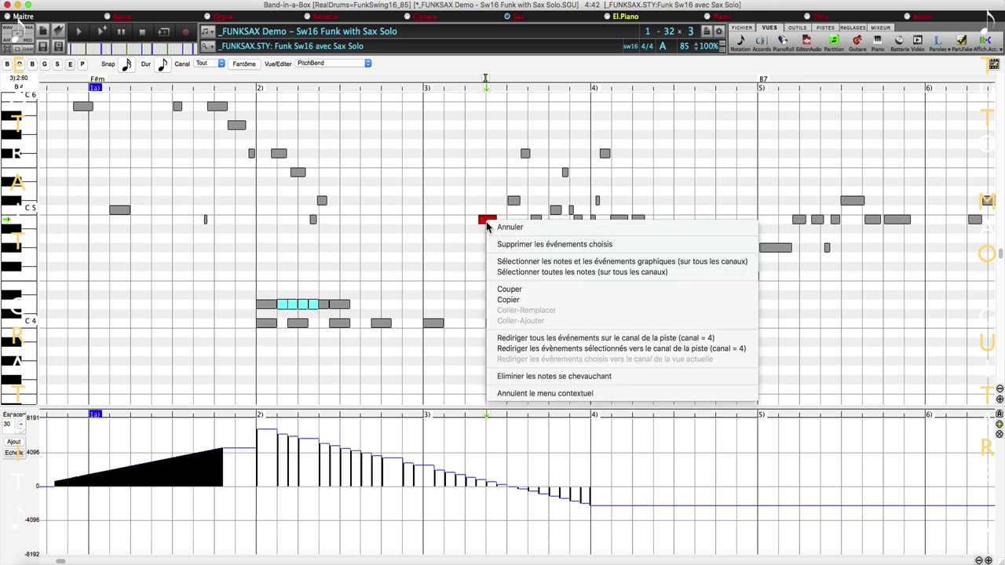
left_click(516, 261)
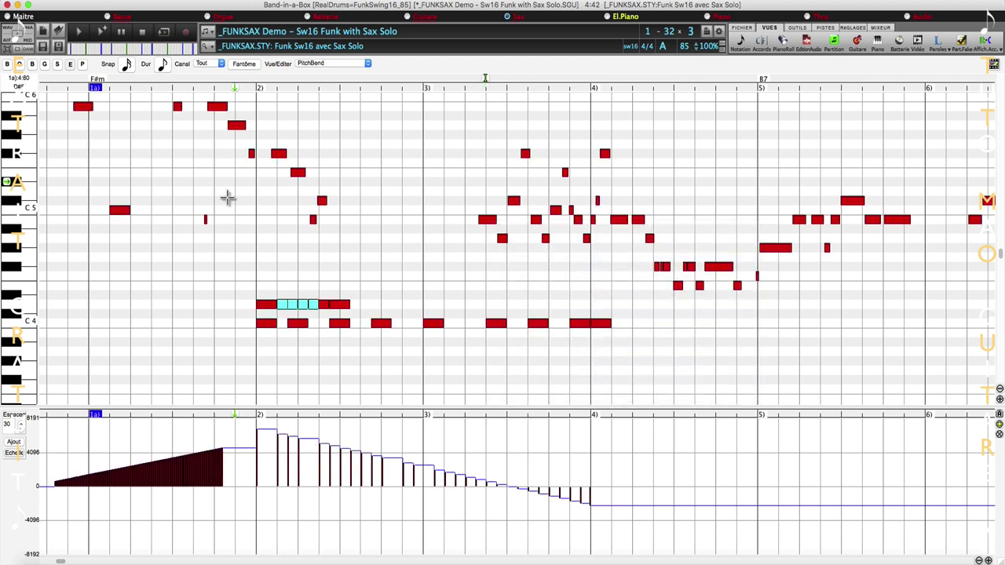
Select all notes on all channels, and clear the selection
left_click(445, 237)
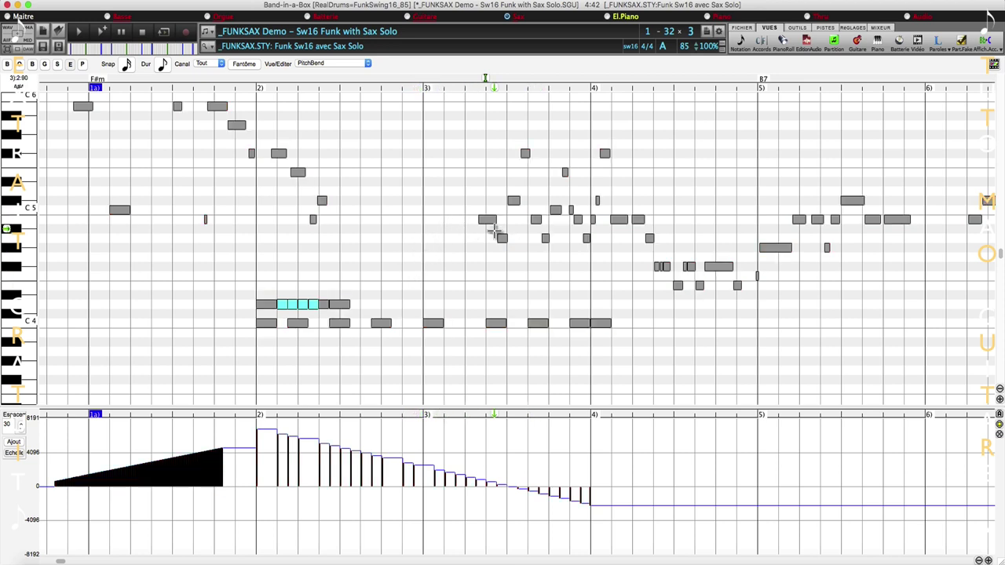
right_click(491, 226)
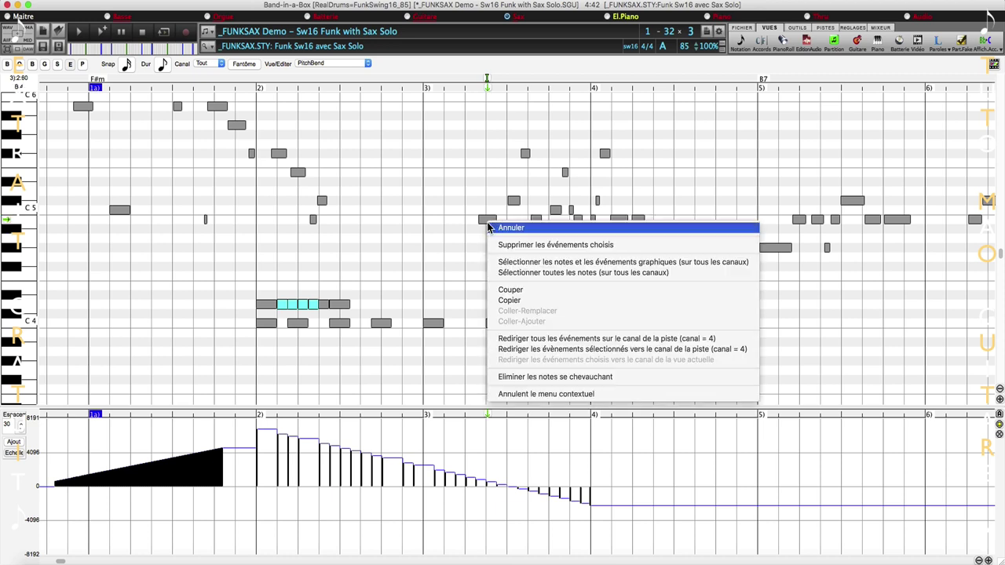
left_click(539, 275)
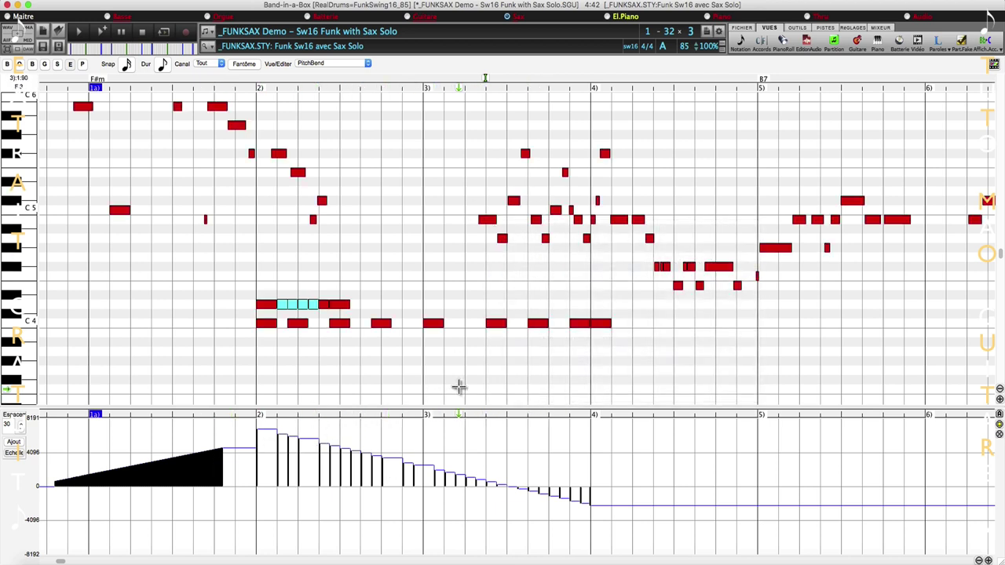
left_click(470, 262)
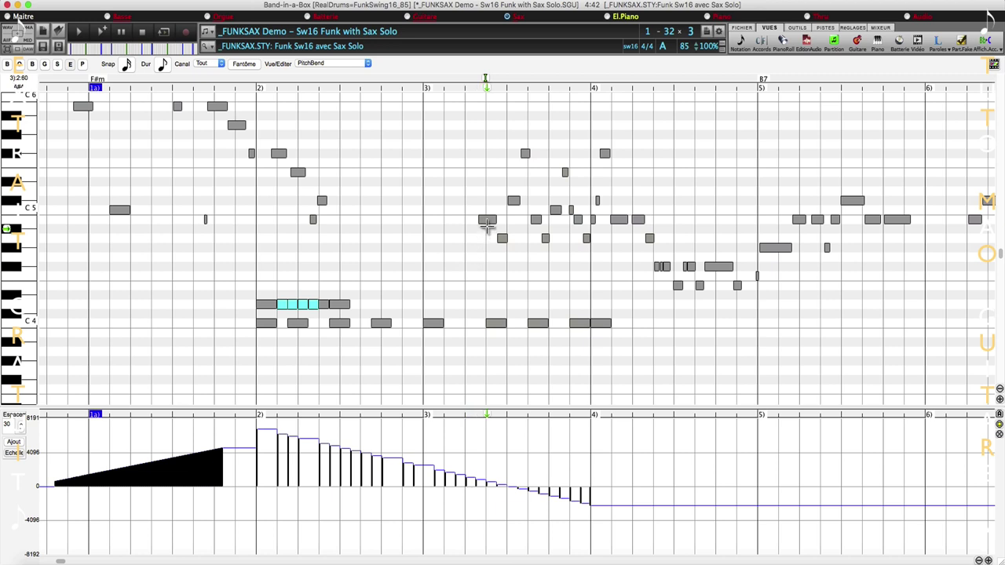
Select the B note at the start of the phrase in bar 3 and copy it
right_click(487, 219)
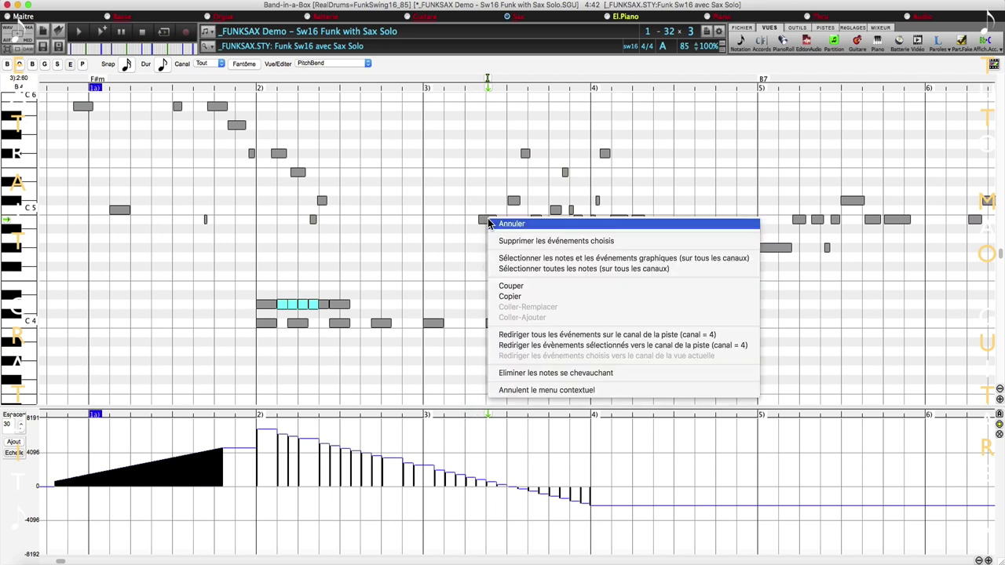
left_click(539, 286)
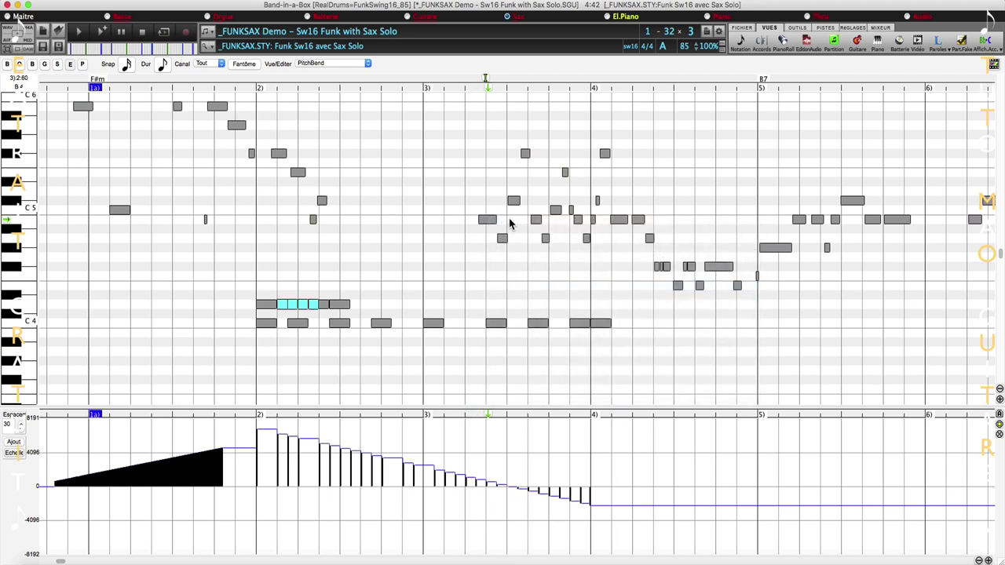
left_click(487, 219)
right_click(486, 219)
left_click(488, 219)
right_click(488, 220)
left_click(528, 299)
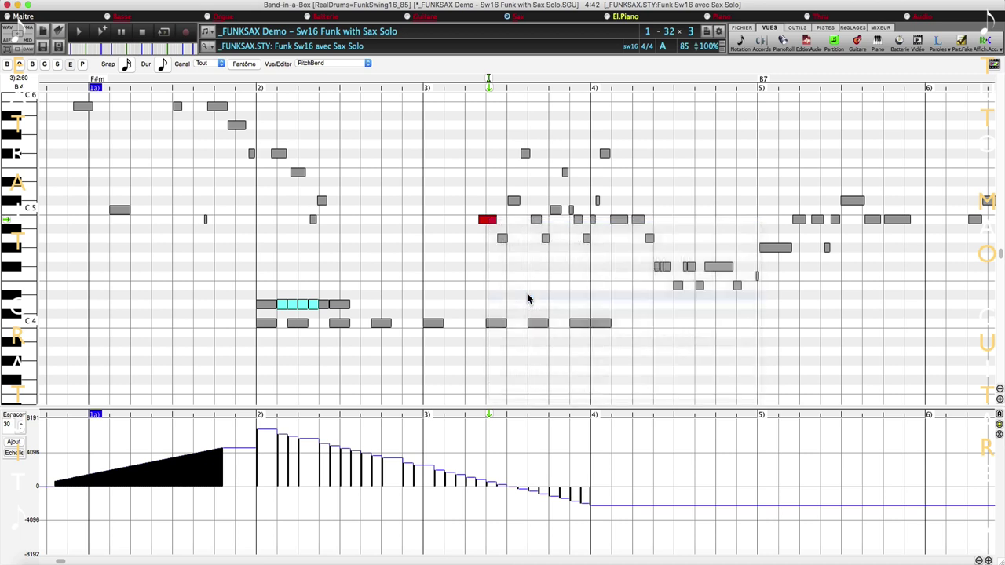
Try pasting the copied B note near the end of bar 2 in add and replace modes, deleting the added note
left_click(399, 181)
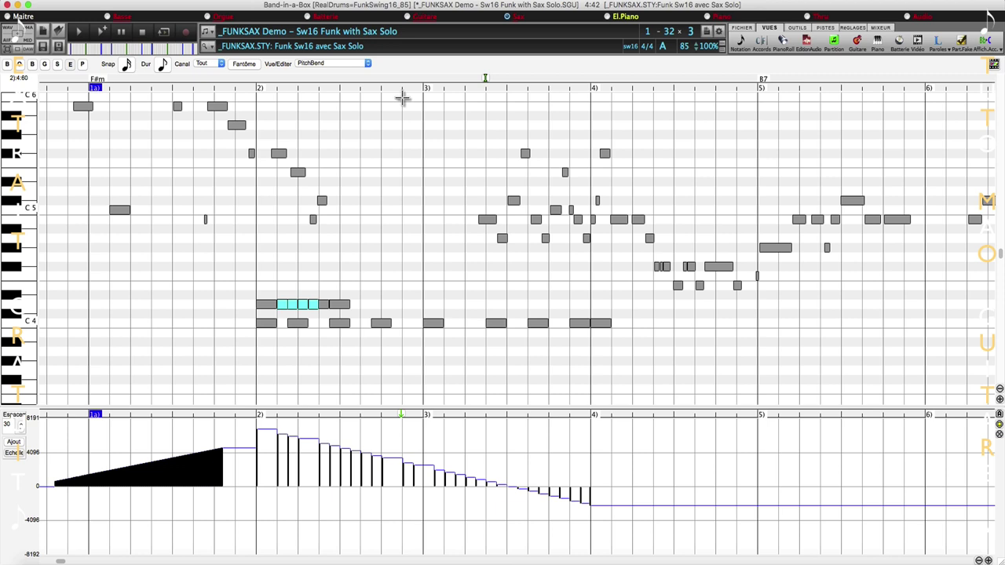
right_click(406, 198)
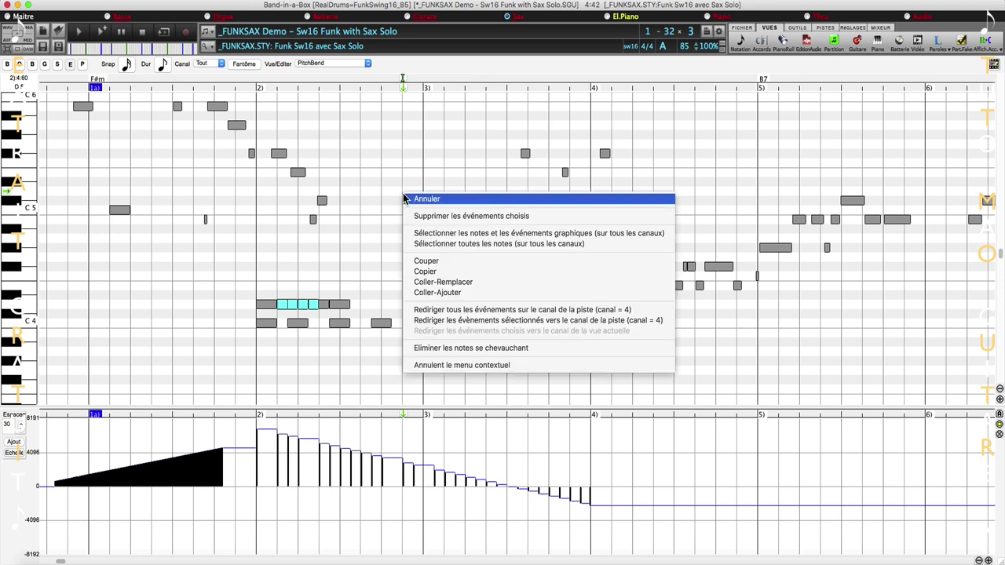
left_click(461, 291)
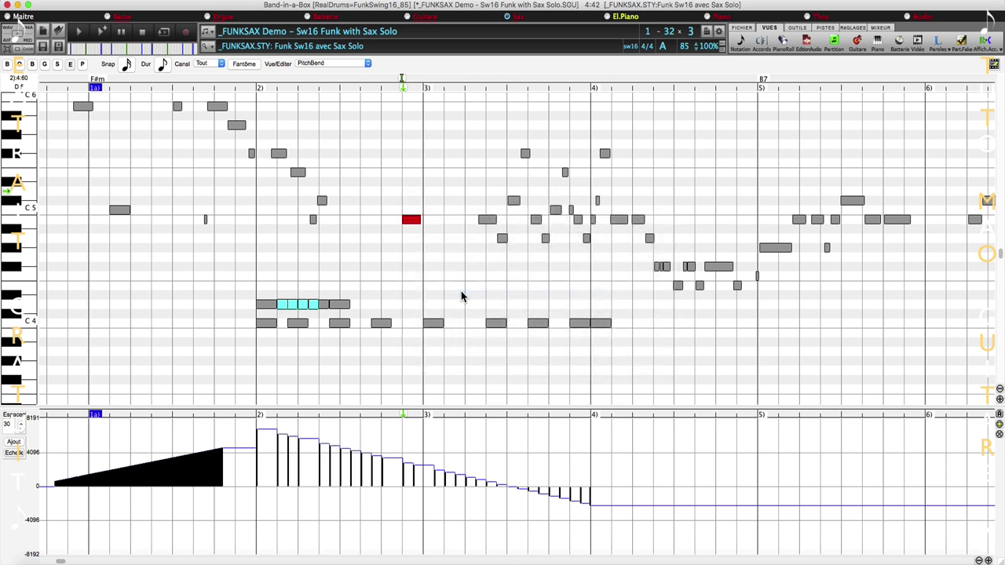
key("Delete")
right_click(411, 221)
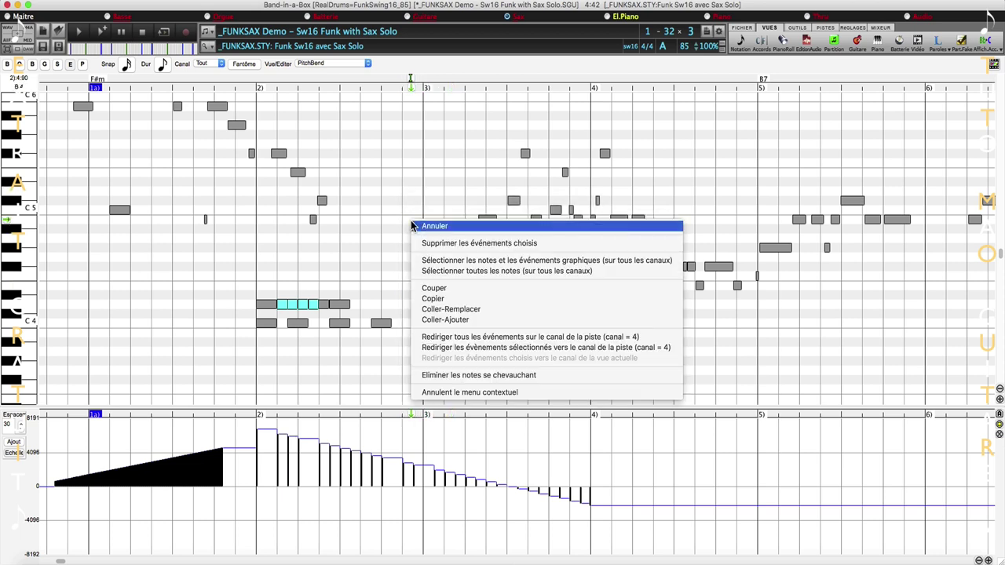
left_click(471, 310)
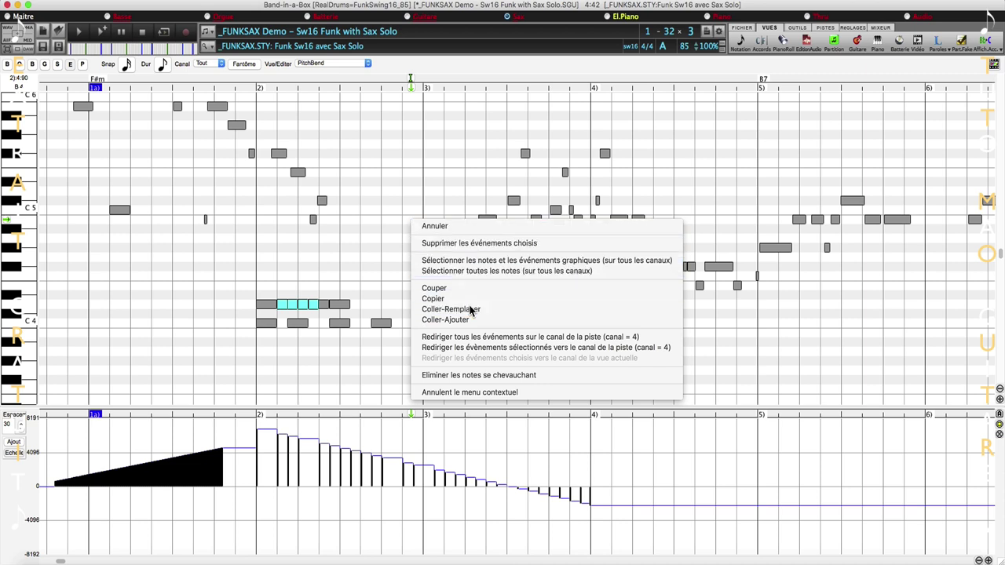
Redirect all events, and also the selected events, to the track's channel 4
right_click(485, 218)
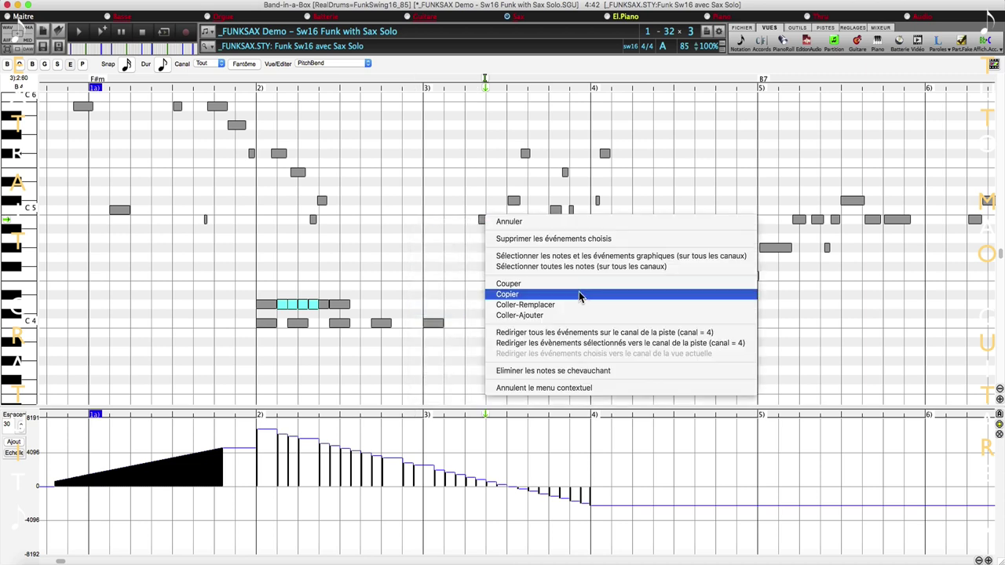
left_click(584, 334)
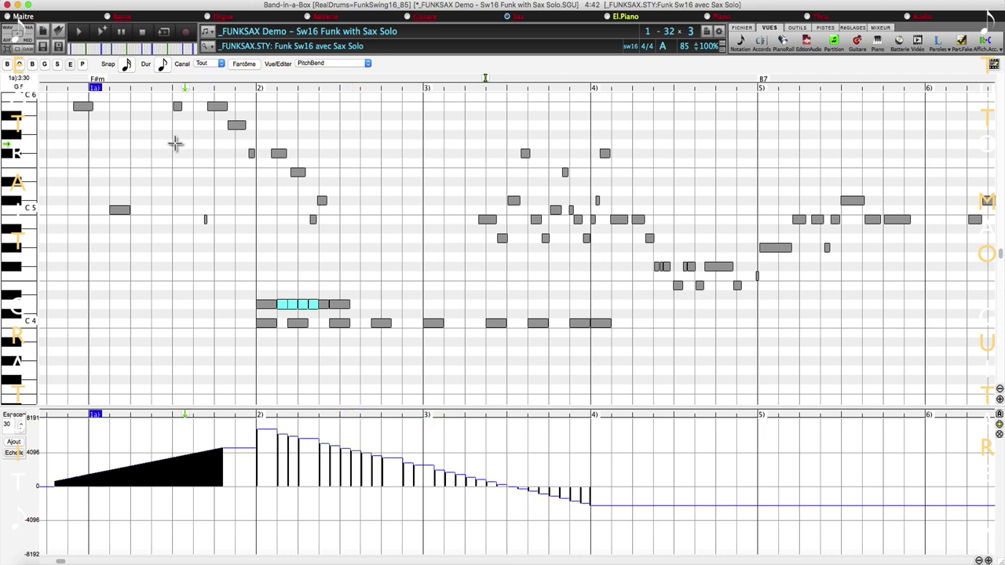
right_click(481, 216)
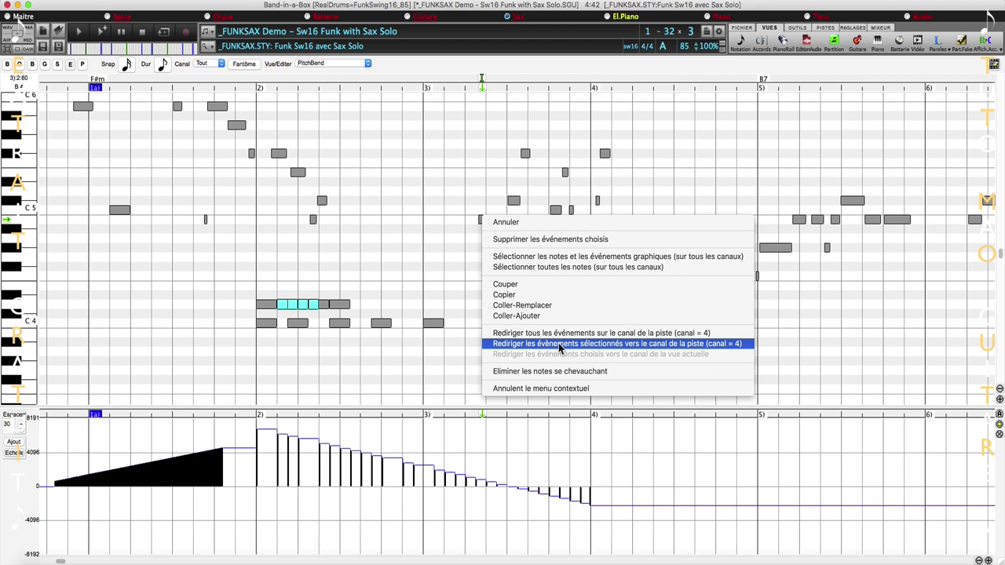
left_click(560, 345)
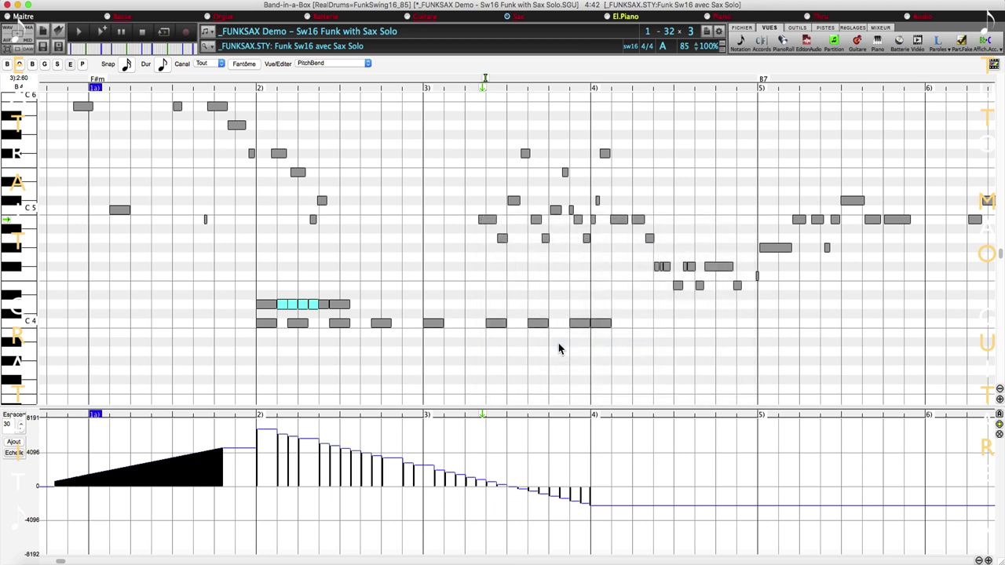
right_click(489, 222)
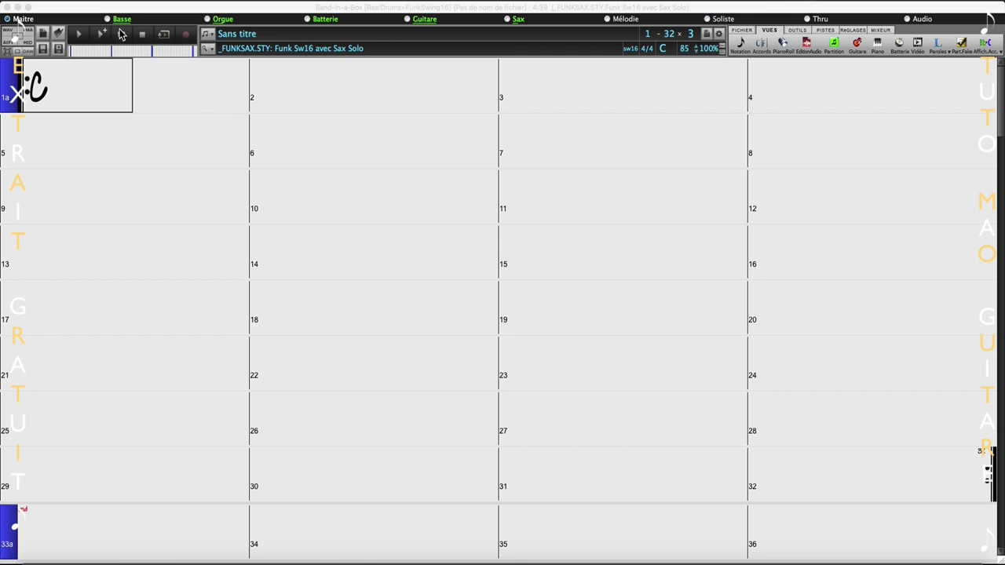
Open the display options from the preferences and choose the skin "Couleur de la barre d'outils plein écran"
left_click(96, 11)
left_click(73, 2)
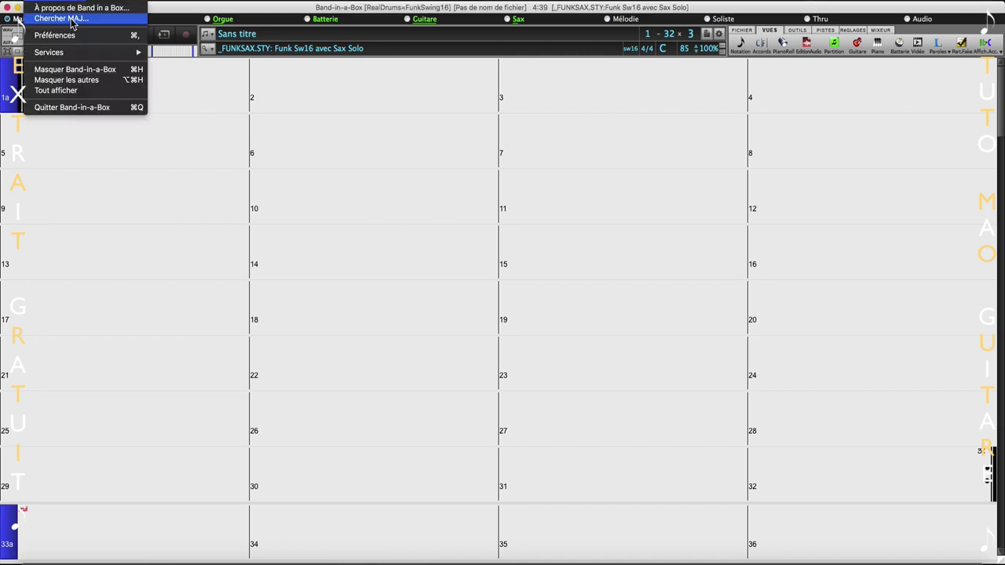
left_click(69, 36)
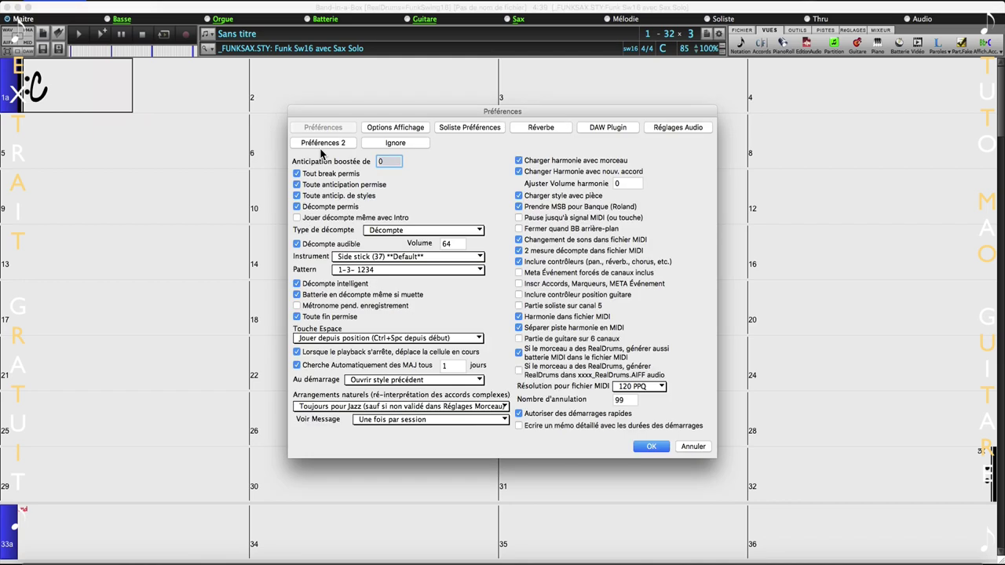
left_click(408, 130)
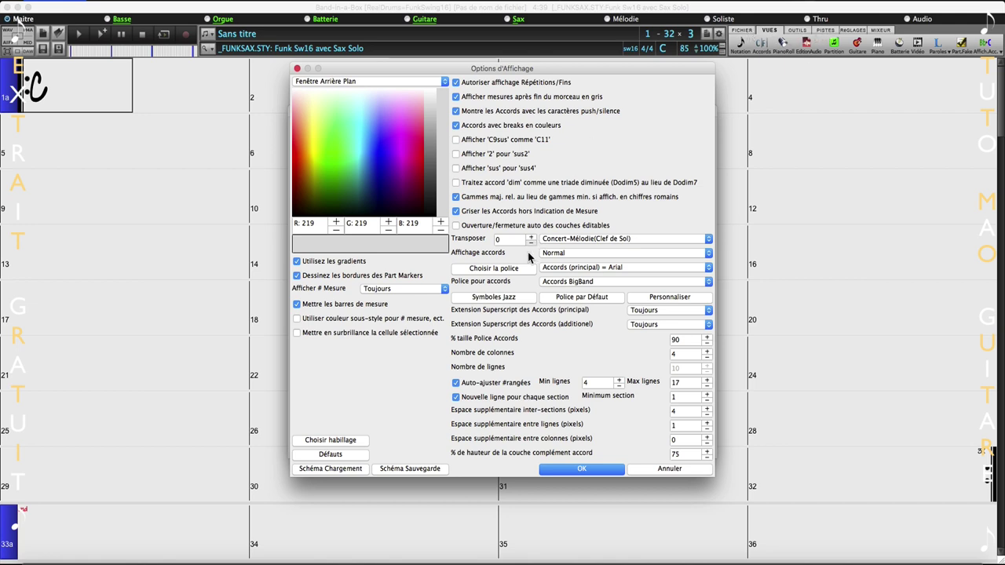
left_click(357, 441)
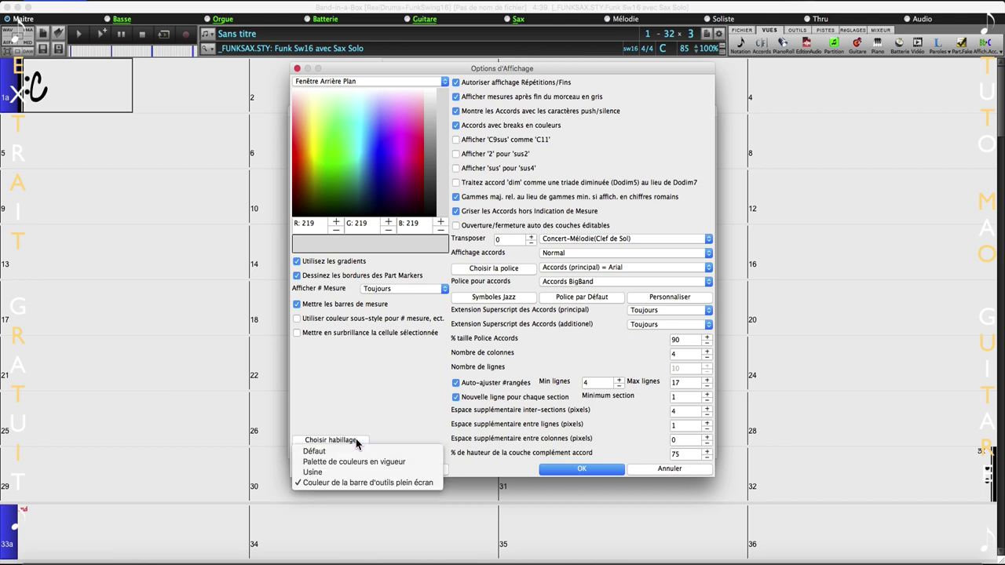
left_click(368, 484)
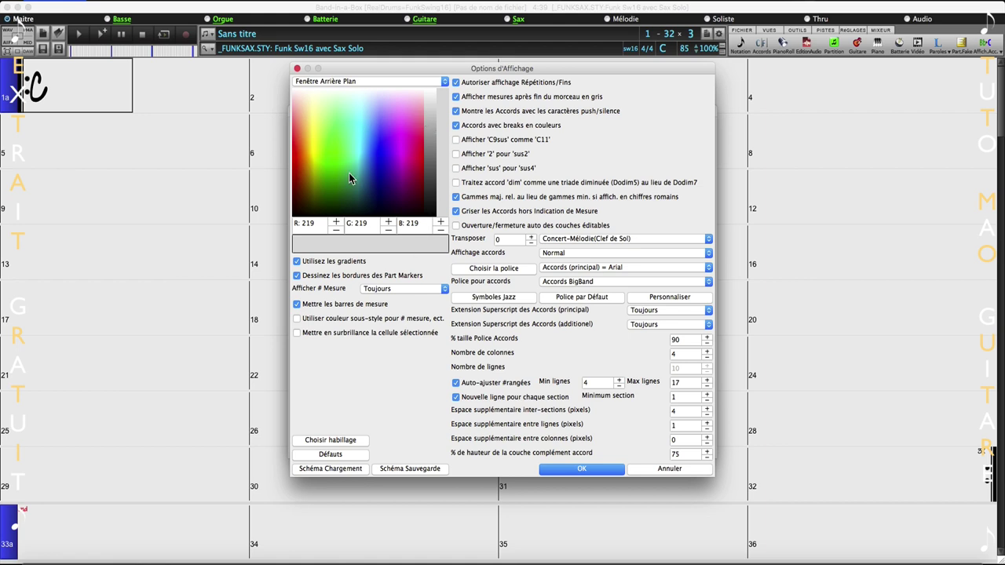
Set the window background colour (Fenêtre Arrière Plan) to green, RGB 12, 169, 0
left_click(415, 84)
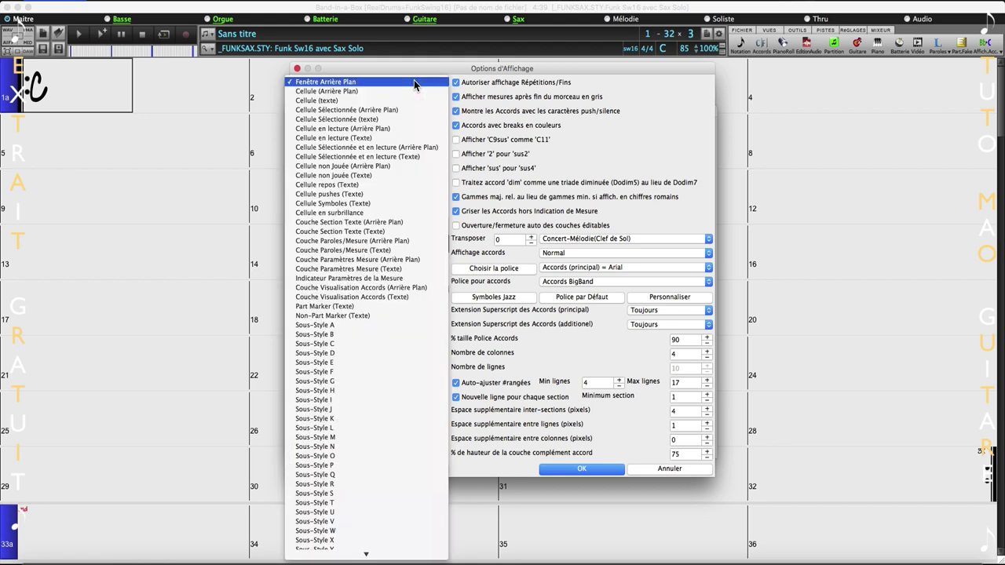
scroll(392, 325, "down", 5)
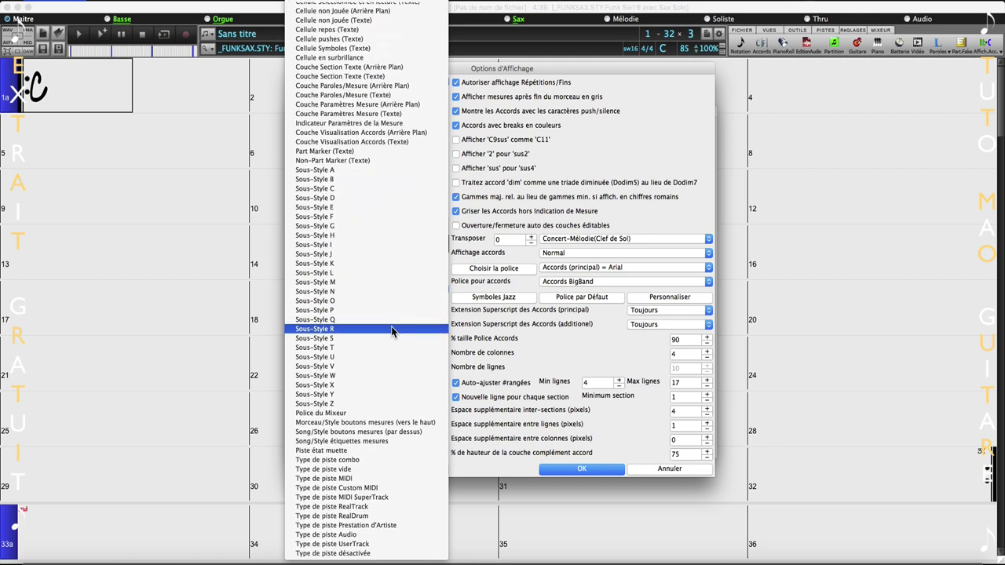
scroll(391, 337, "up", 3)
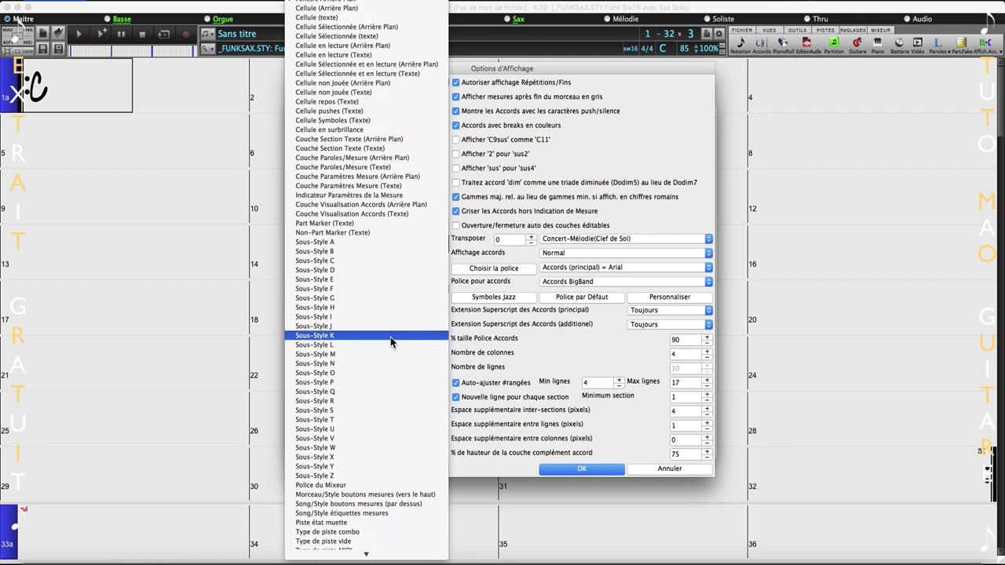
left_click(386, 4)
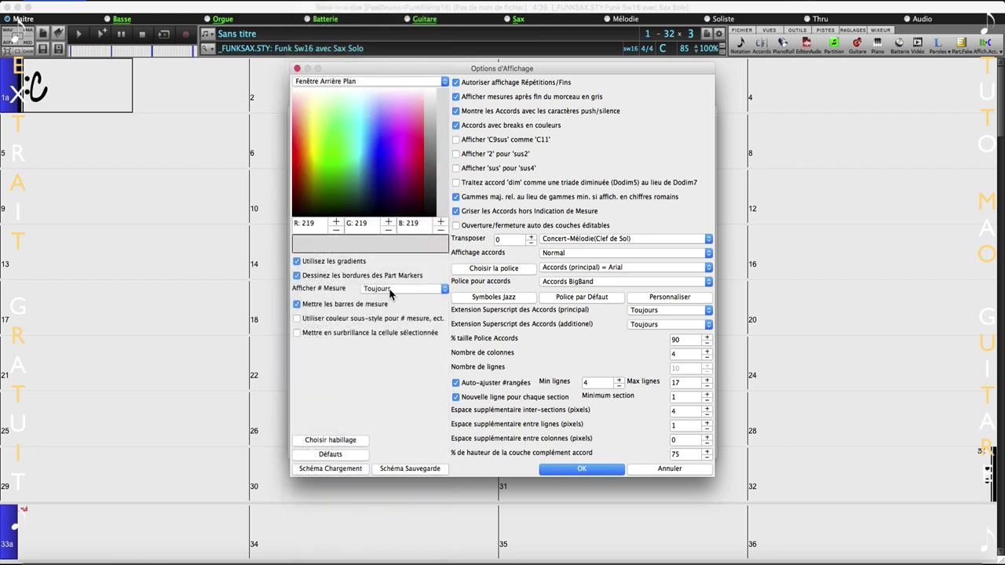
left_click(335, 186)
left_click(344, 167)
left_click(335, 143)
left_click(335, 172)
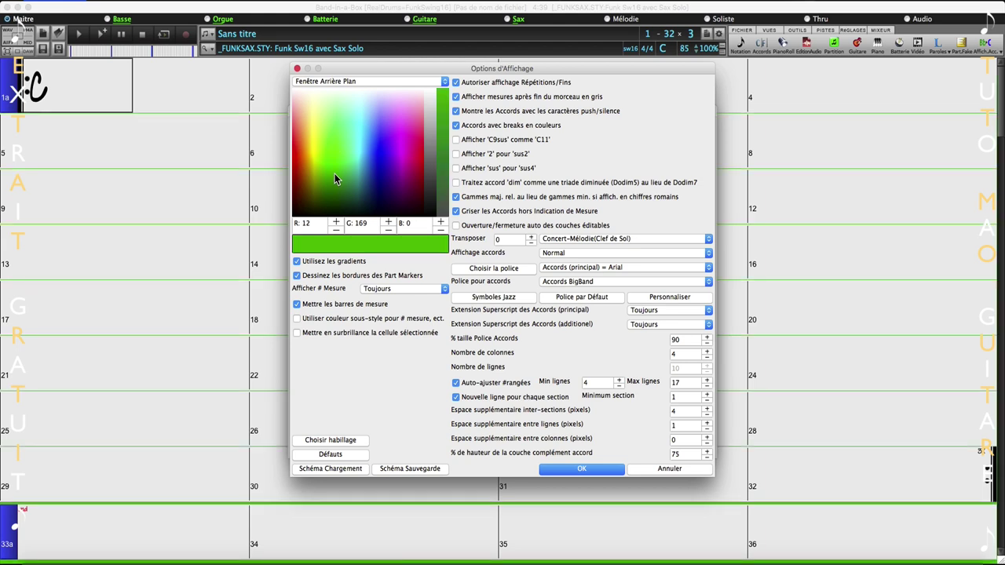
Set the cell background colour (Cellule Arrière Plan) to light blue, RGB 167, 199, 255
left_click(387, 82)
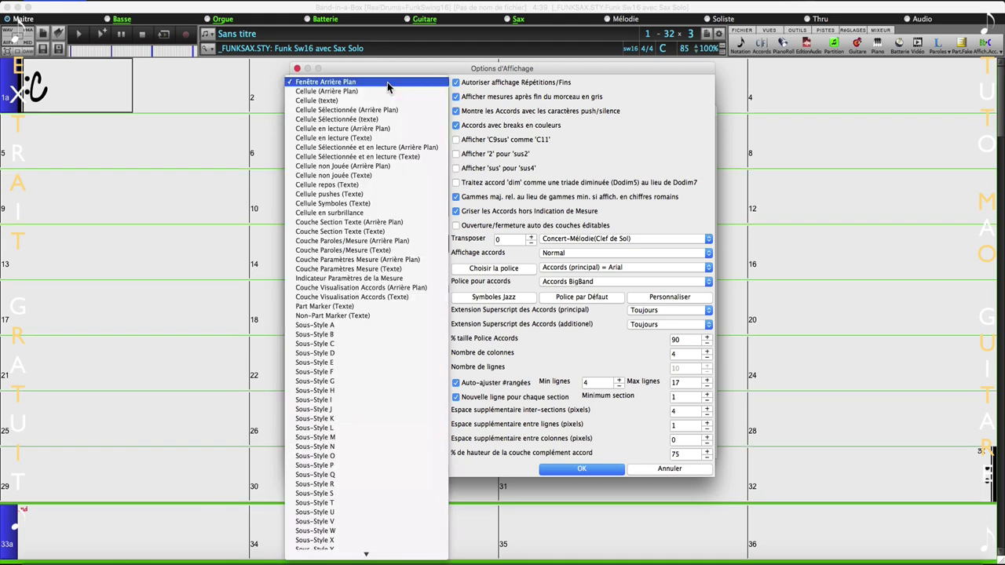
left_click(384, 92)
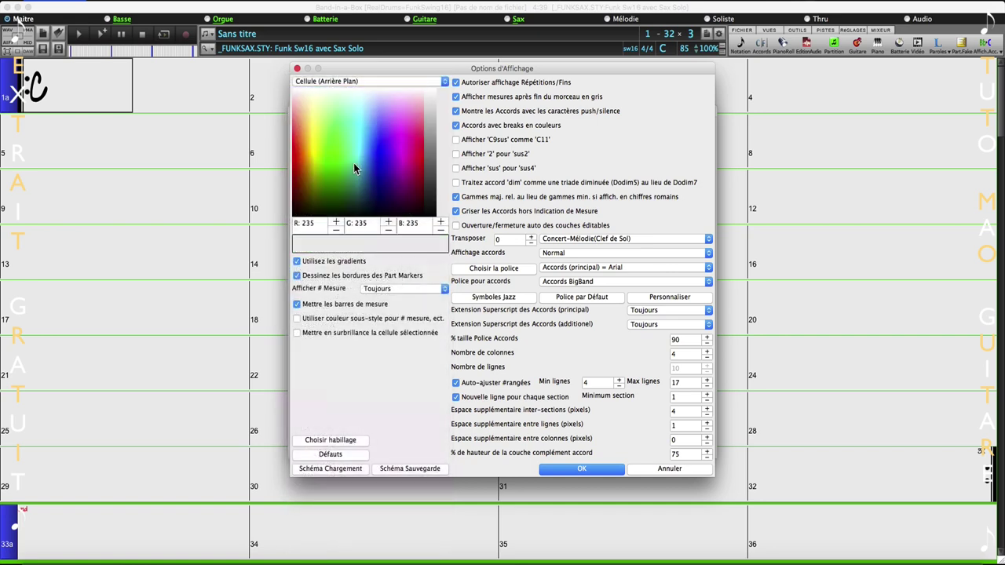
left_click(377, 123)
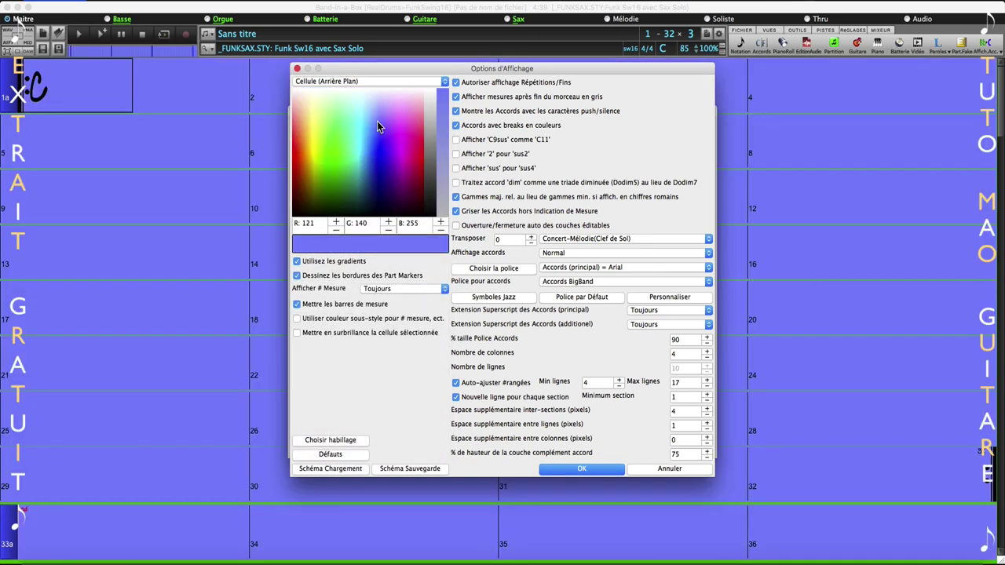
mouse_move(377, 121)
left_mouse_down()
mouse_move(371, 163)
mouse_move(372, 115)
left_mouse_up()
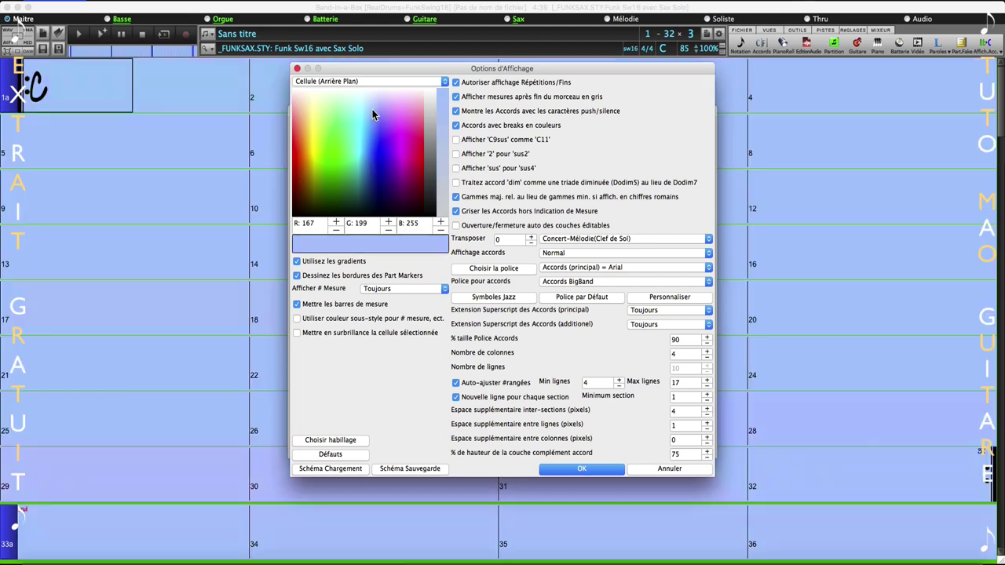
Set the cell text colour (Cellule texte) to orange
left_click(365, 80)
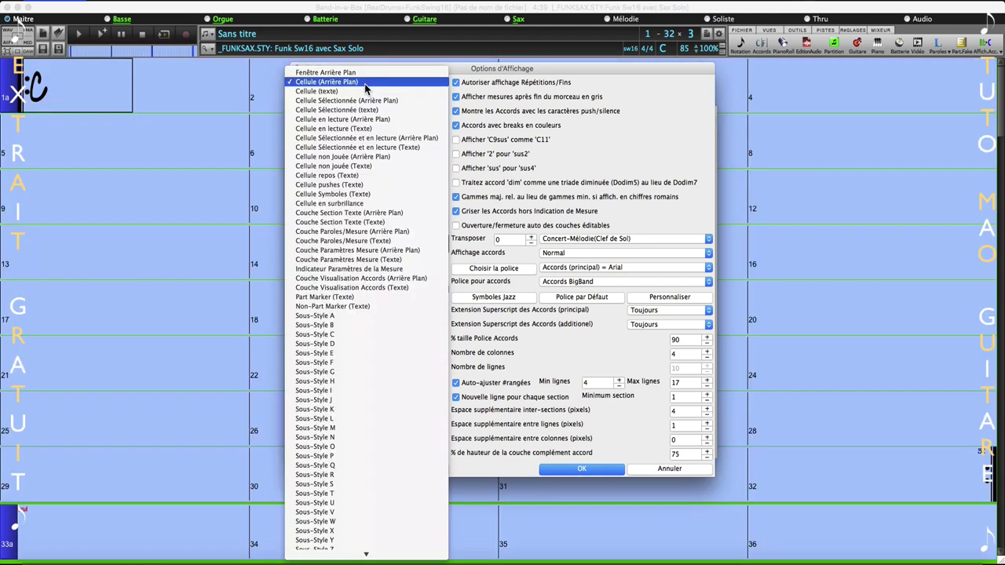
left_click(365, 92)
left_click_drag(363, 135, 302, 148)
Select the mixer font (Police du Mixeur) as the display element for colour editing
left_click(375, 82)
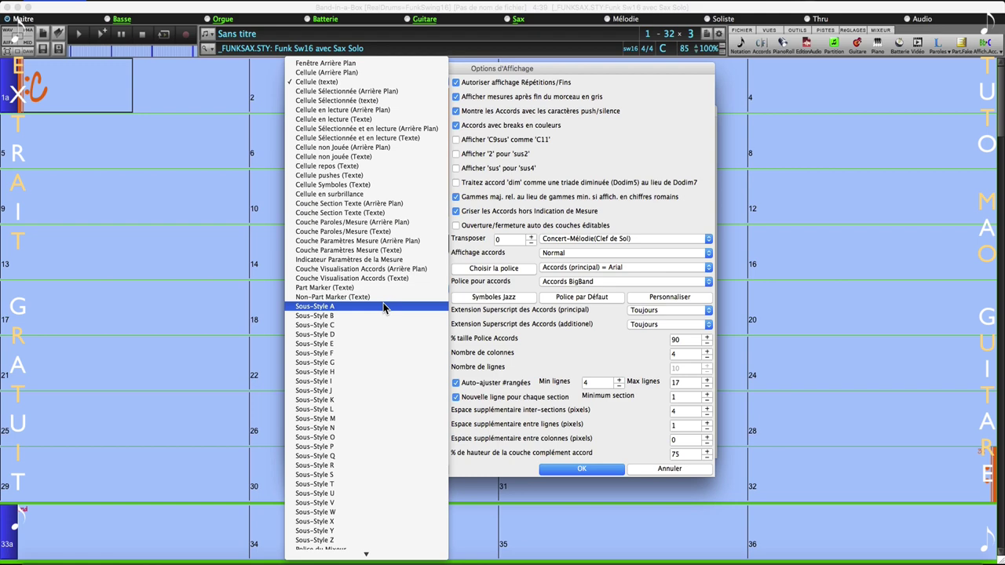
scroll(384, 307, "down", 5)
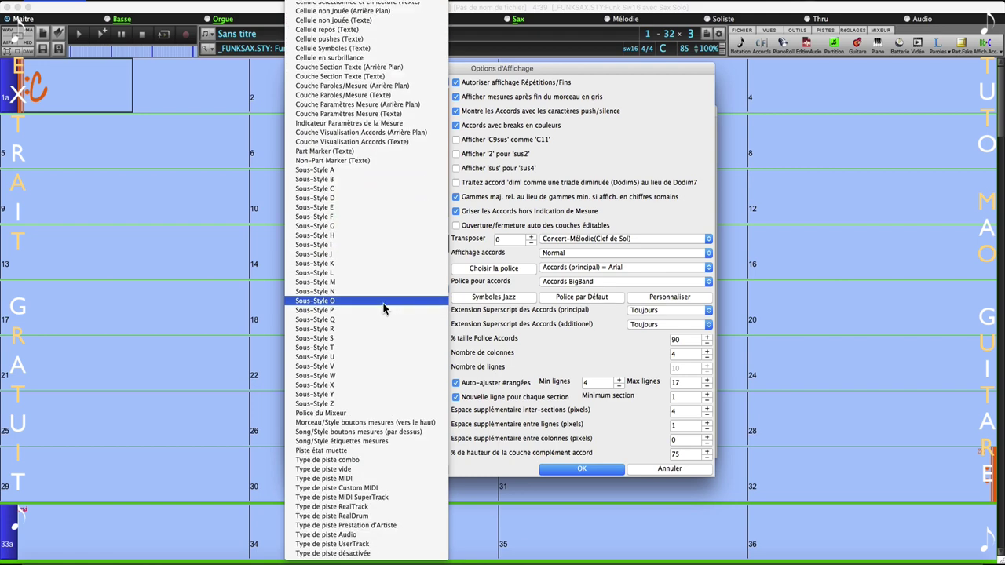
left_click(384, 414)
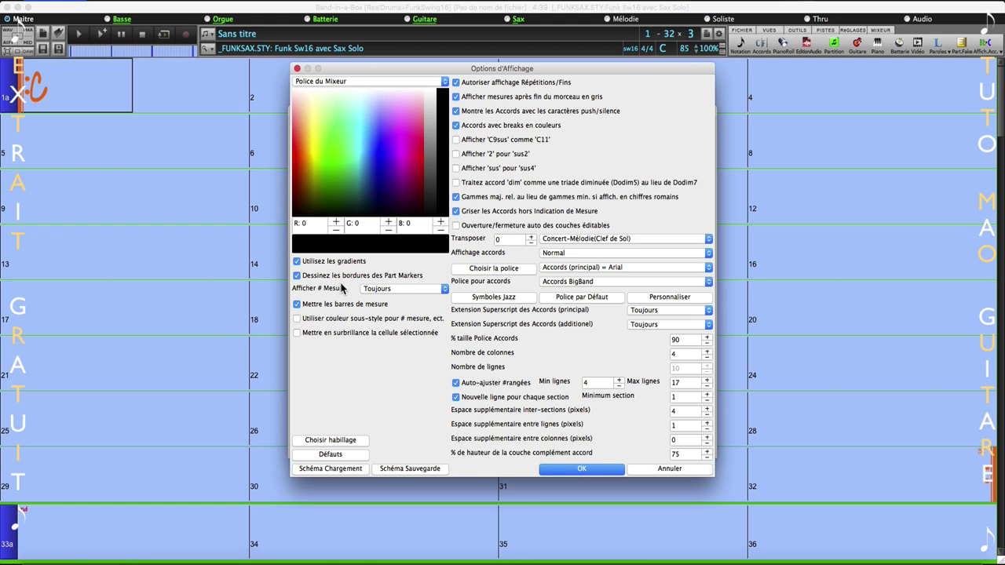
Toggle the gradients option off and on, and try the Part Marker borders option
left_click(298, 262)
left_click(298, 262)
left_click(298, 277)
Try the bar number display settings Jamais, Aller à Part Marker and Aller à nouvelle colonne, and restore Toujours
left_click(392, 289)
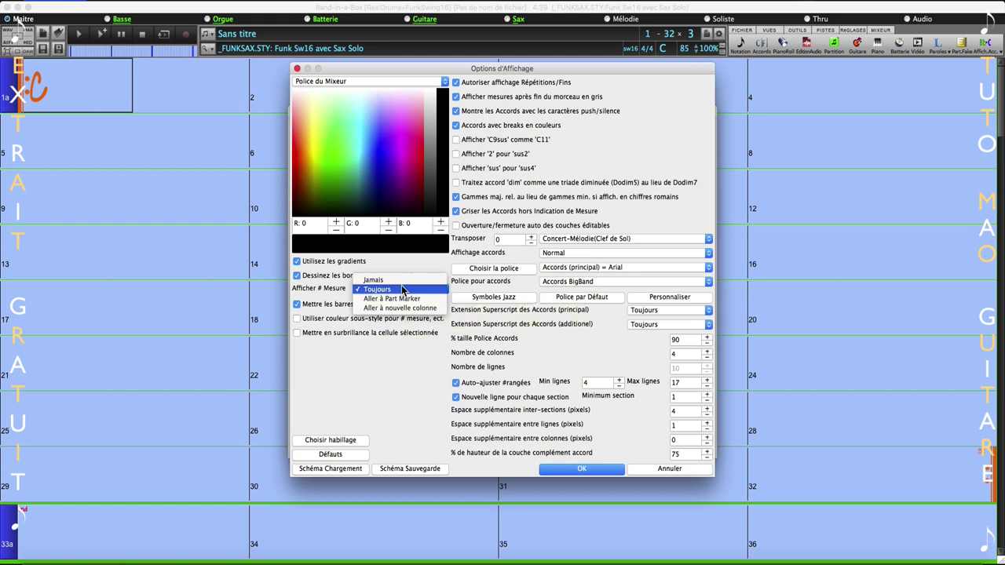
left_click(399, 283)
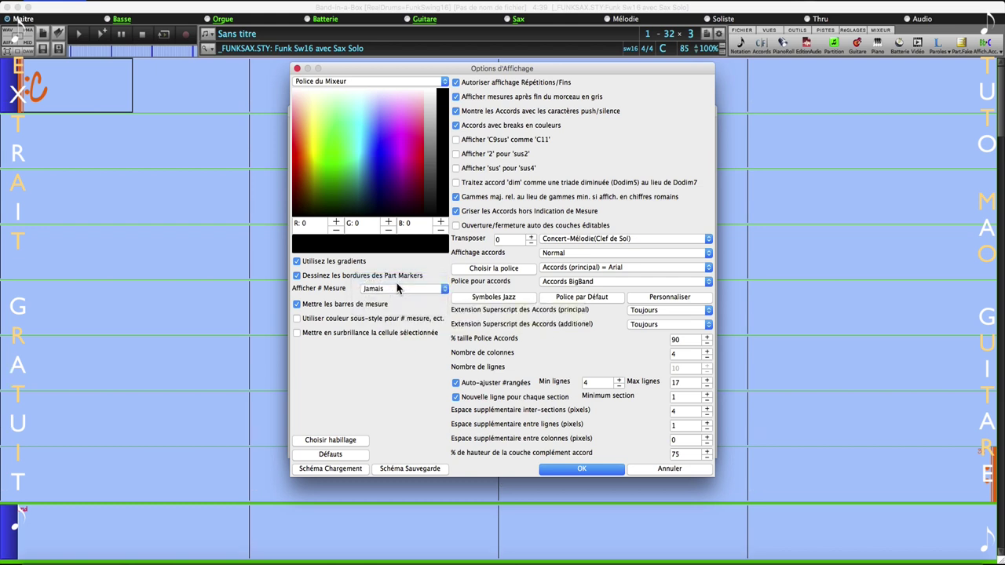
left_click(397, 289)
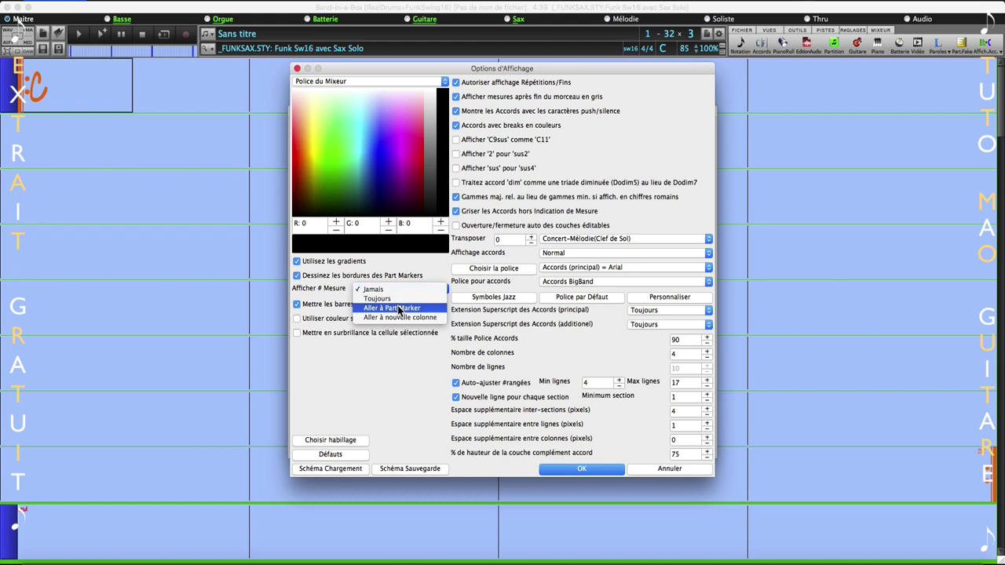
left_click(402, 306)
left_click(403, 290)
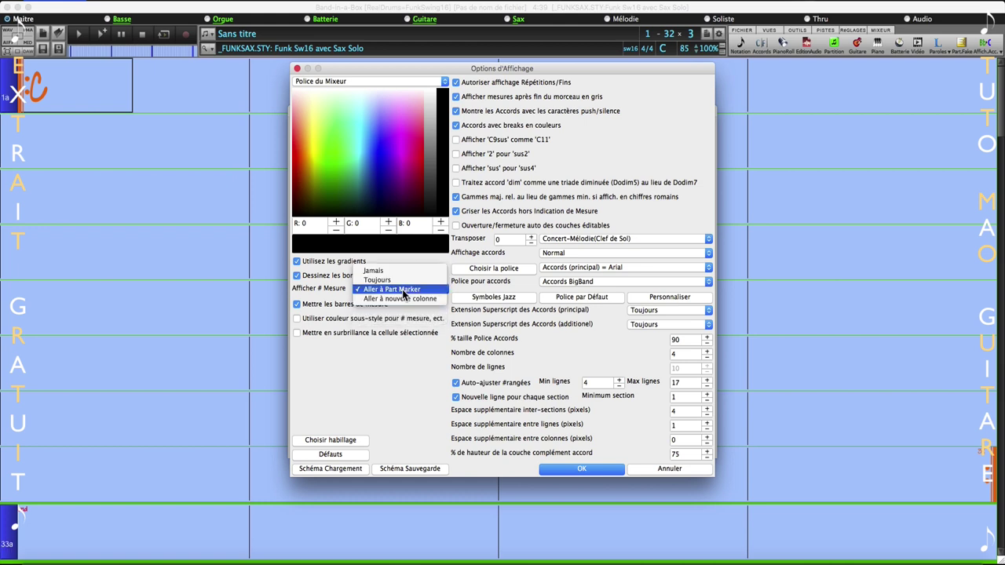
left_click(404, 302)
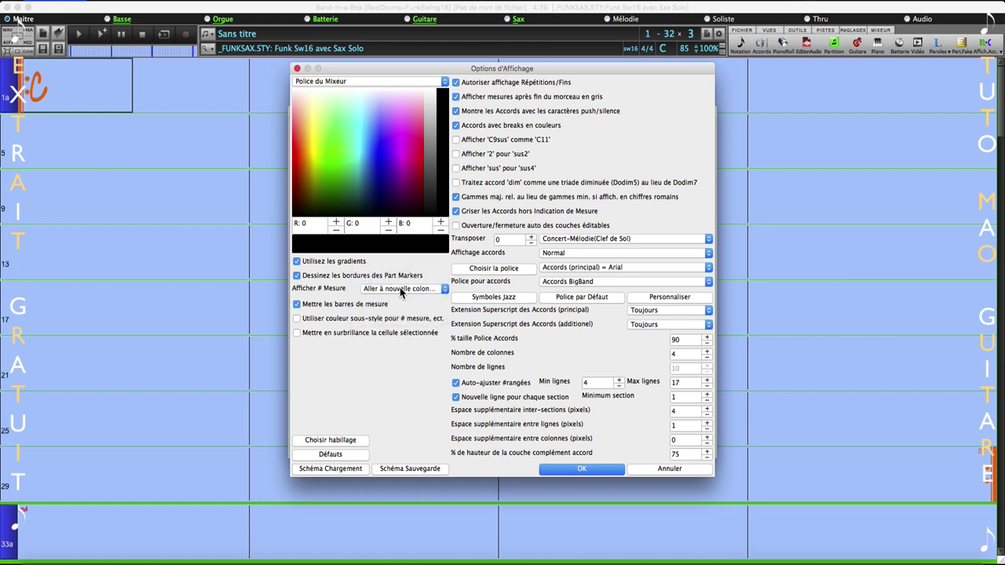
left_click(401, 290)
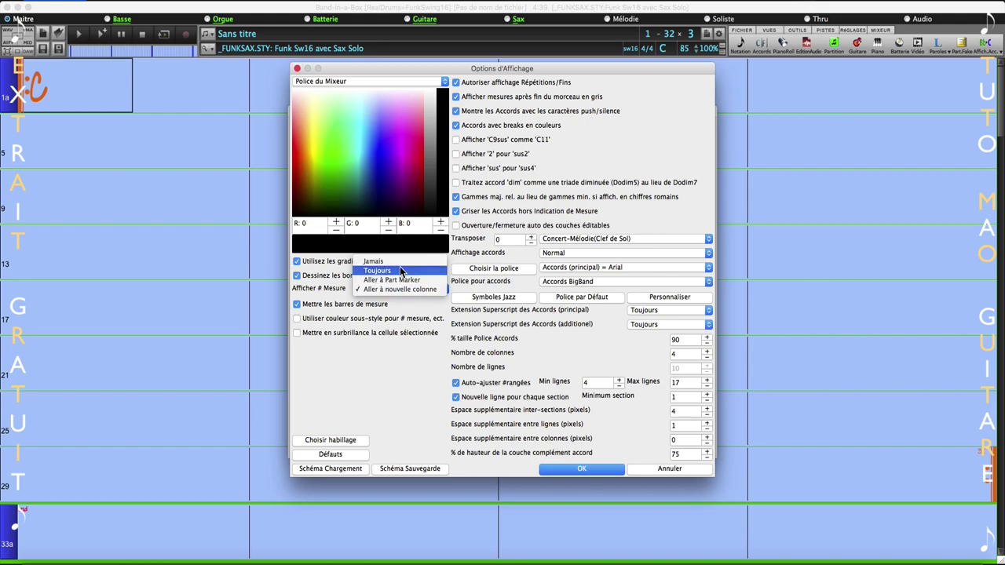
left_click(408, 267)
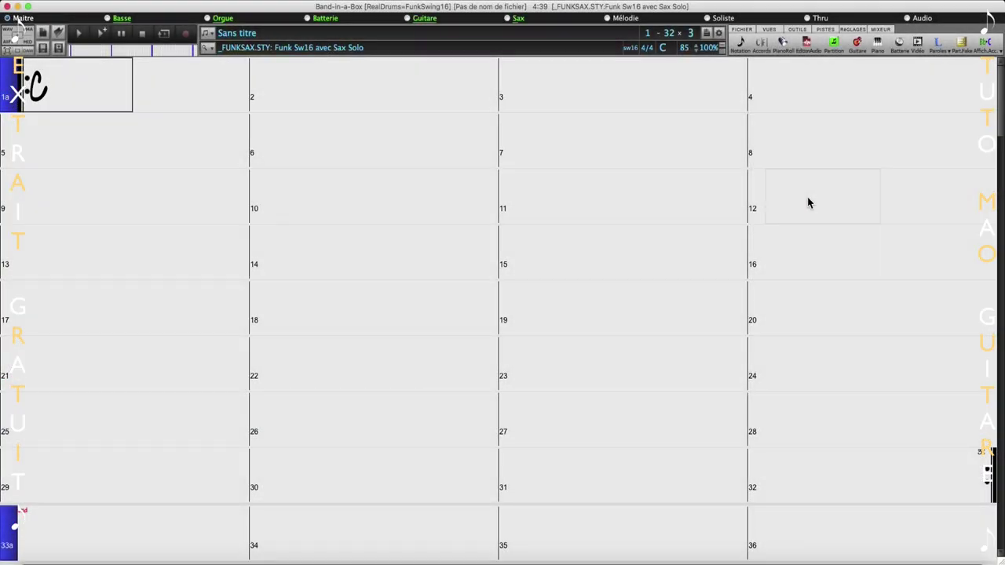
Open the mixer near the middle of the chord sheet and solo the Sax track
left_click(883, 29)
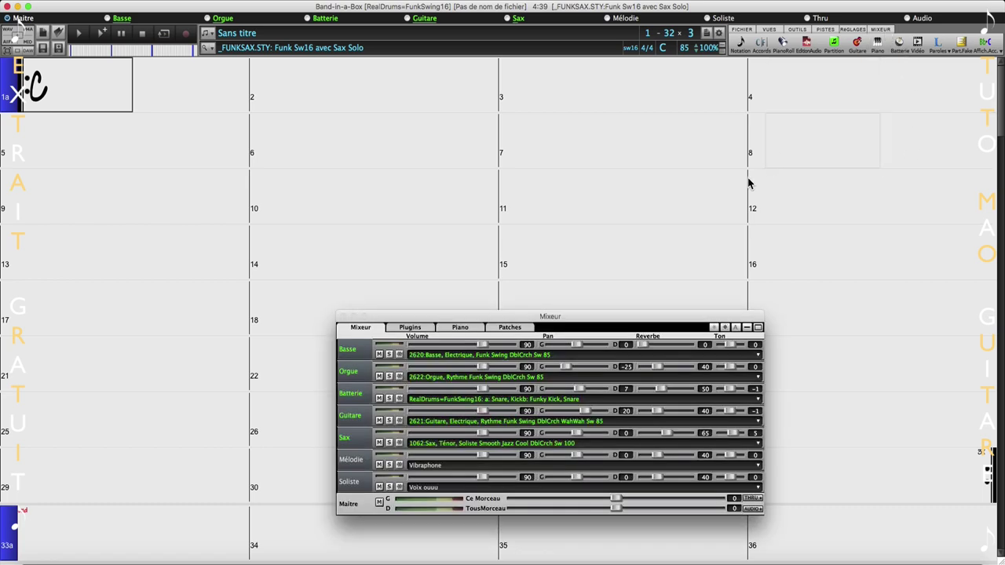
left_click_drag(612, 321, 600, 204)
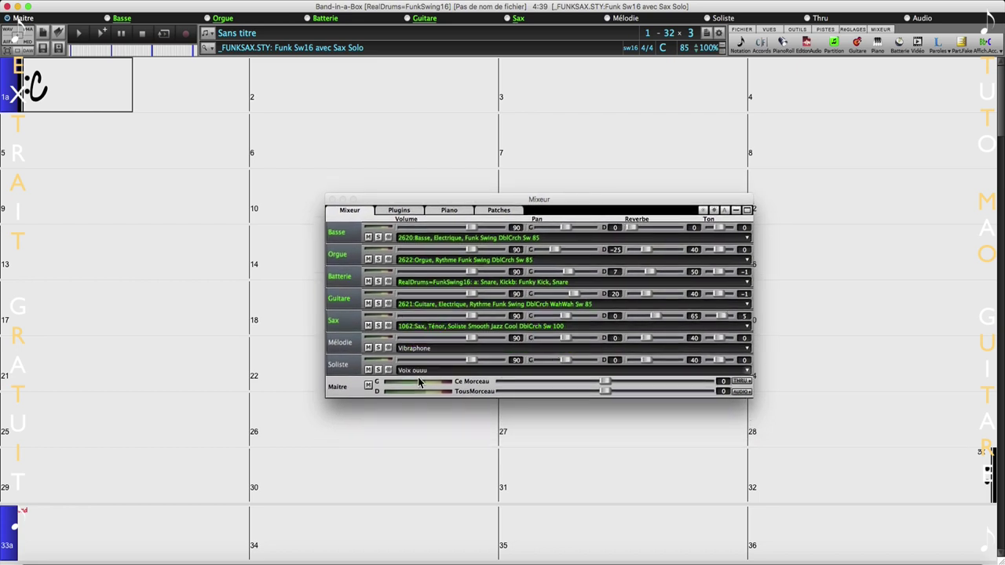
left_click(377, 325)
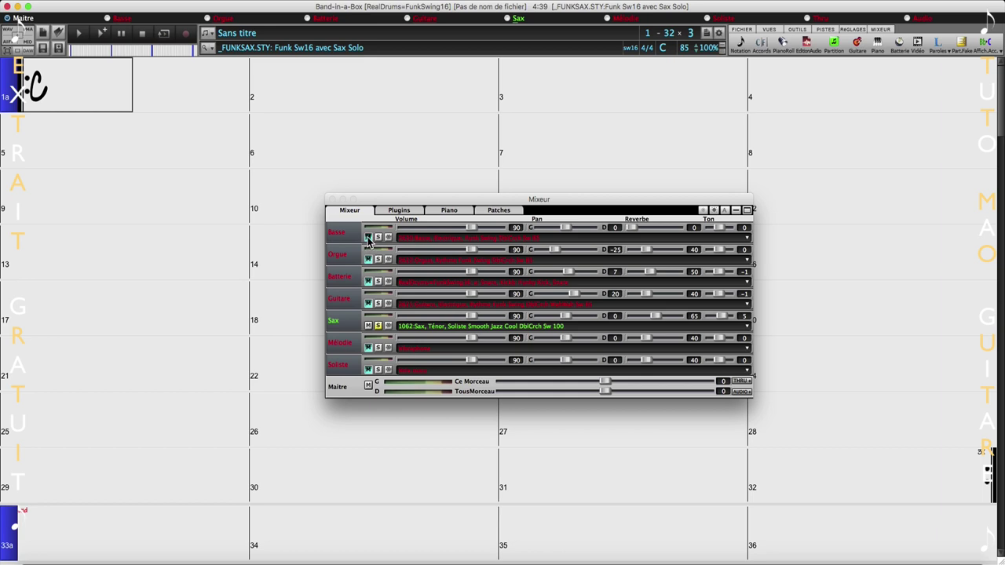
Mute the Basse, Orgue, Guitare, Mélodie and Soliste tracks, keeping Batterie and Sax active
left_click(368, 369)
left_click(368, 347)
left_click(368, 347)
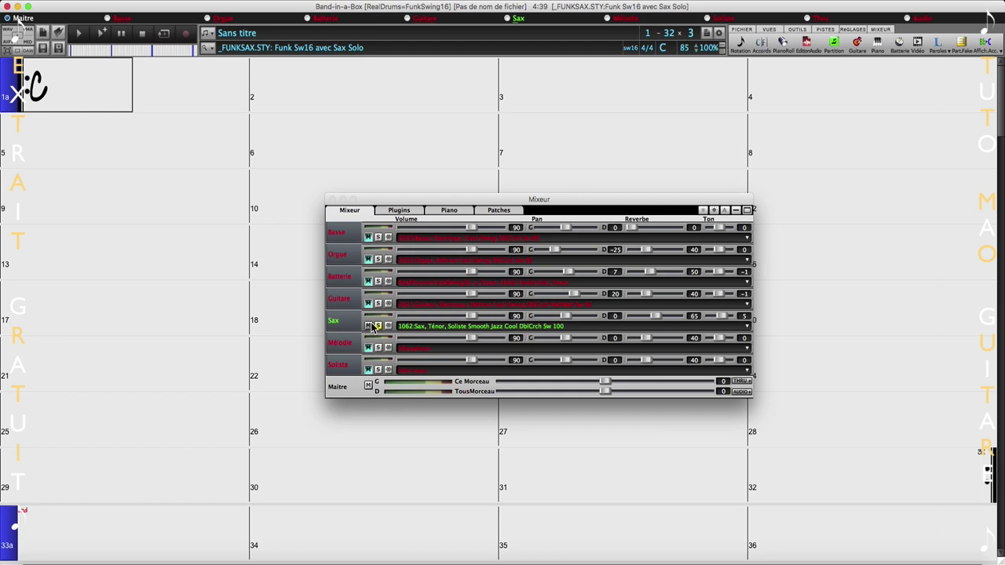
left_click(367, 282)
left_click(367, 282)
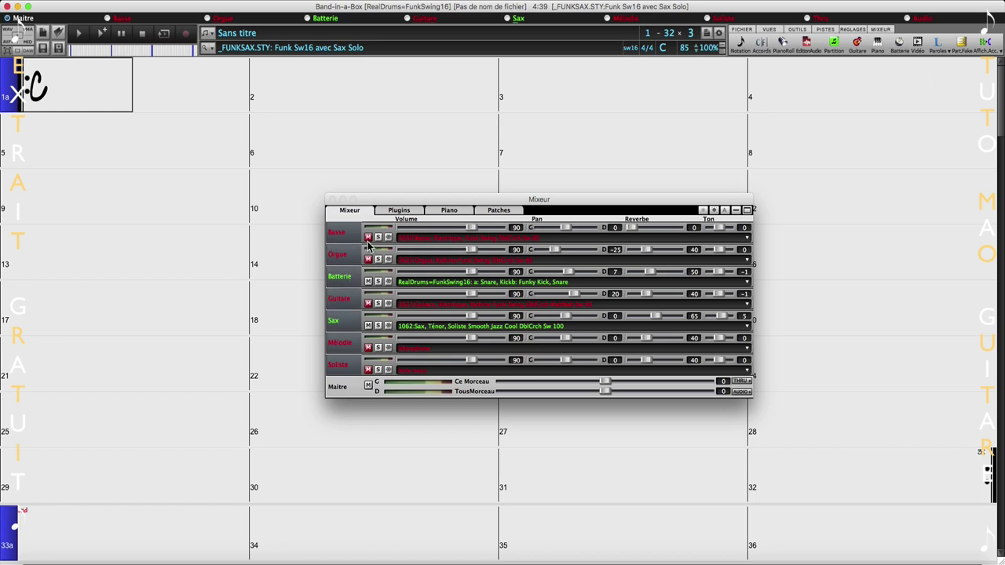
Solo the Batterie track and unmute the Basse track in the mixer
left_click(377, 281)
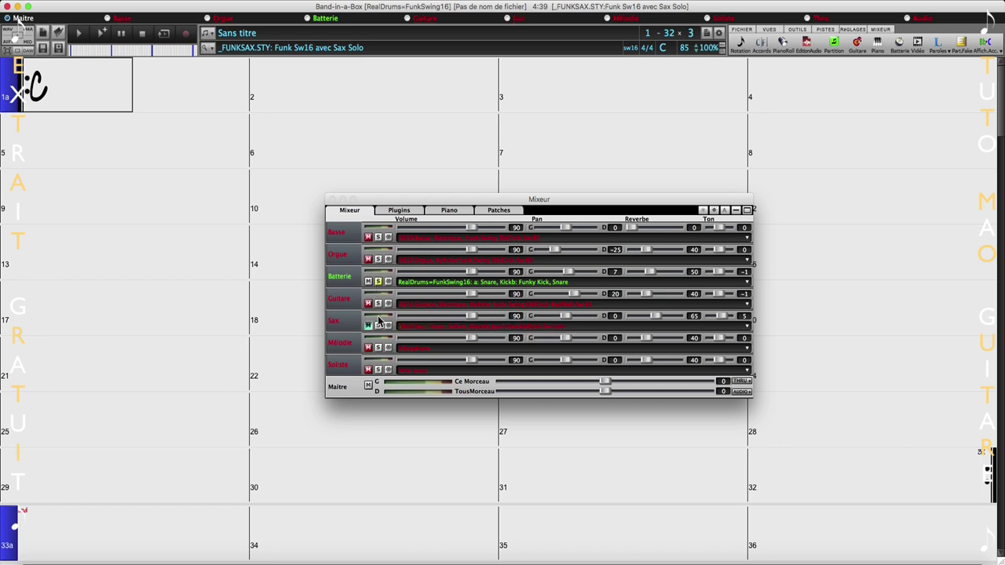
left_click(367, 238)
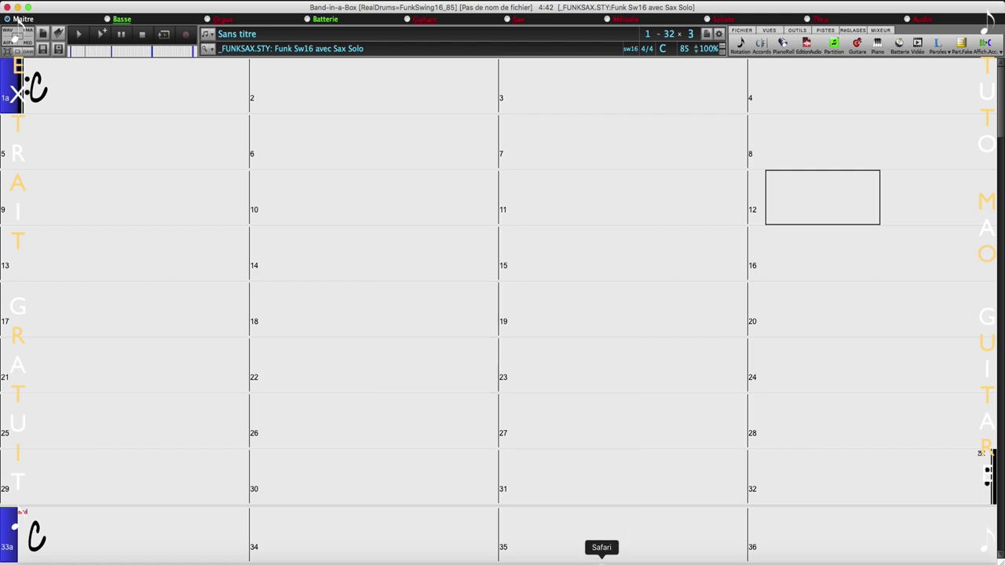
Switch to Safari and examine the abc text of "Speed the Plough" and its resulting score on the abcnotation.com home page
left_click(603, 555)
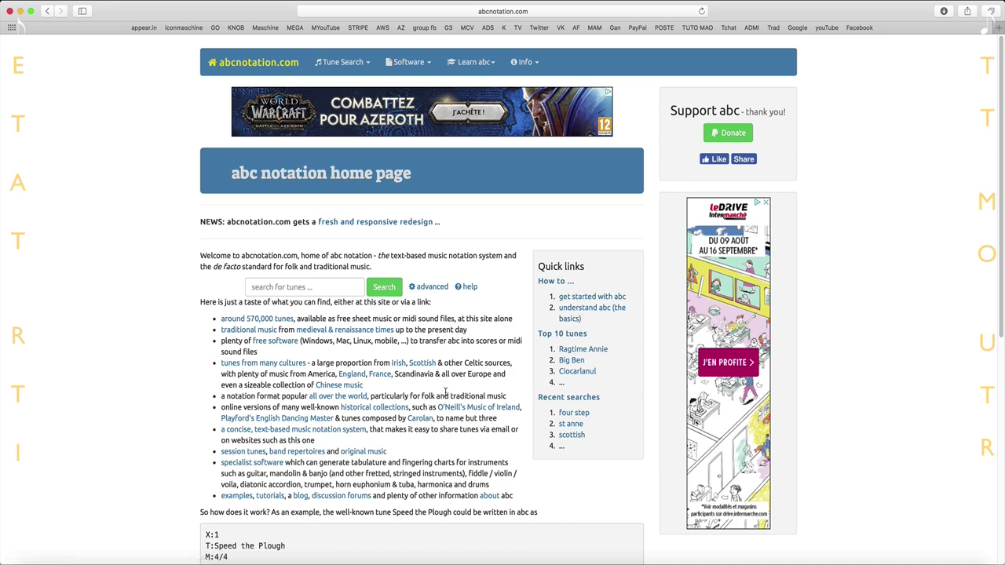
scroll(581, 298, "down", 3)
scroll(512, 399, "down", 5)
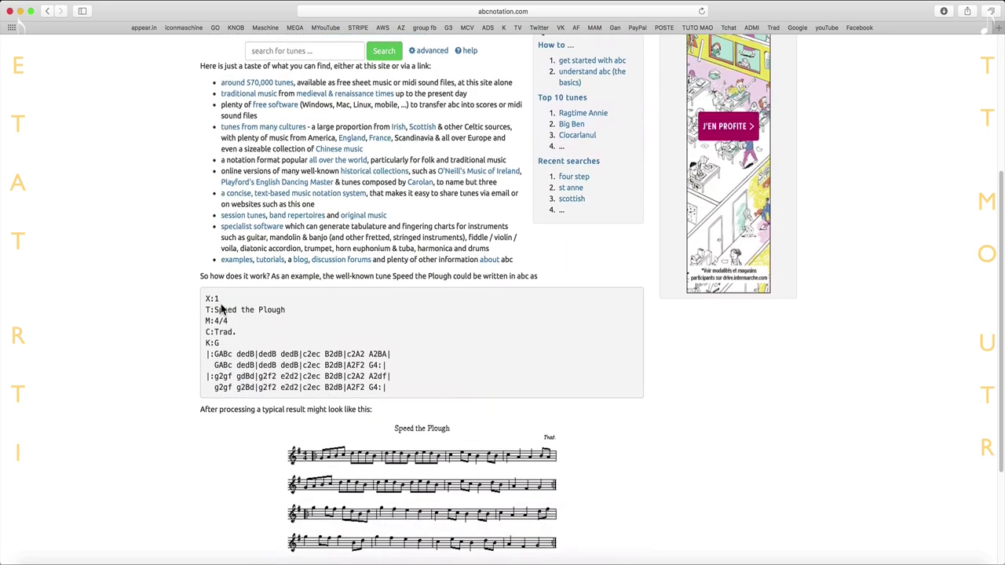
left_click_drag(207, 298, 394, 387)
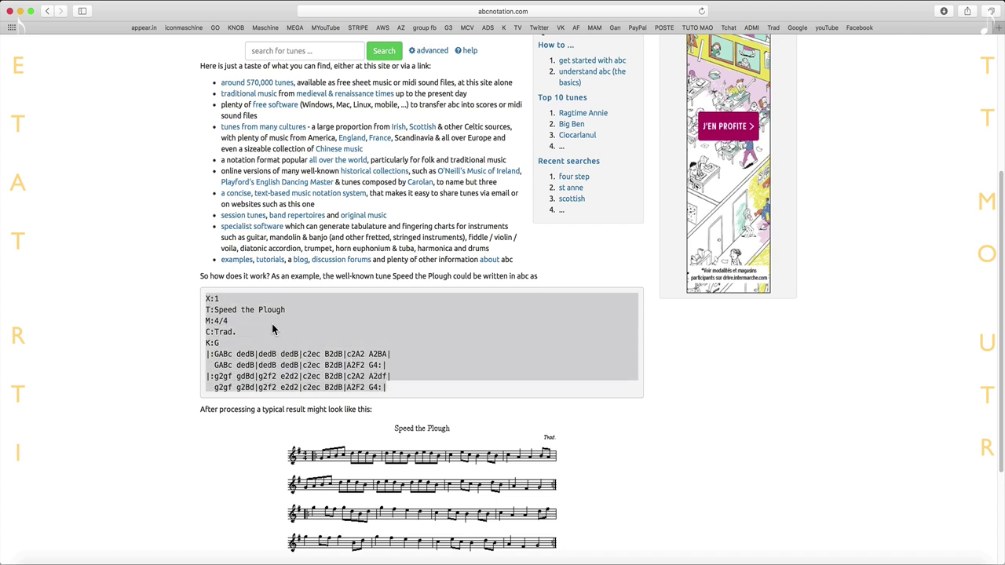
scroll(286, 432, "down", 2)
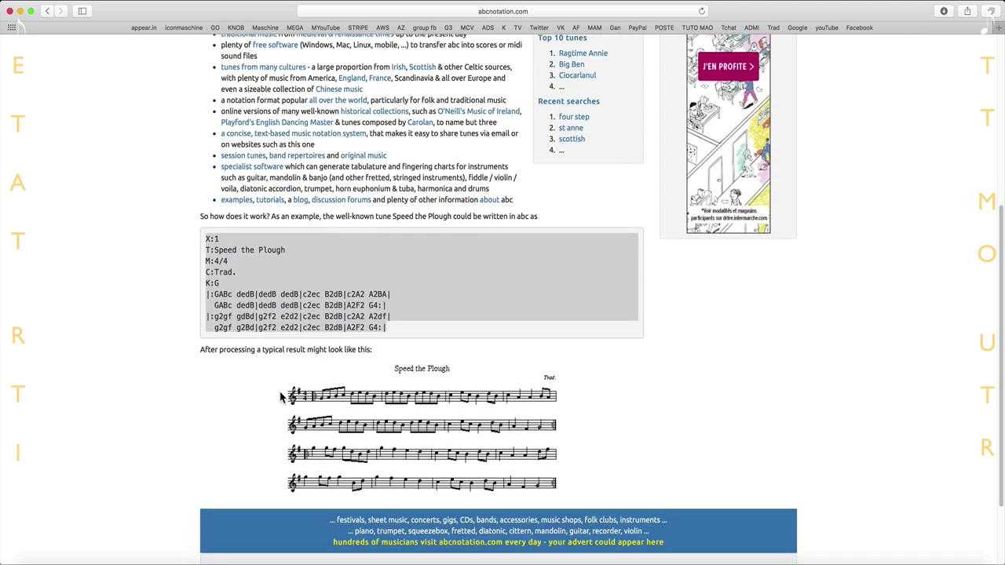
left_click(294, 387)
left_click_drag(294, 387, 677, 374)
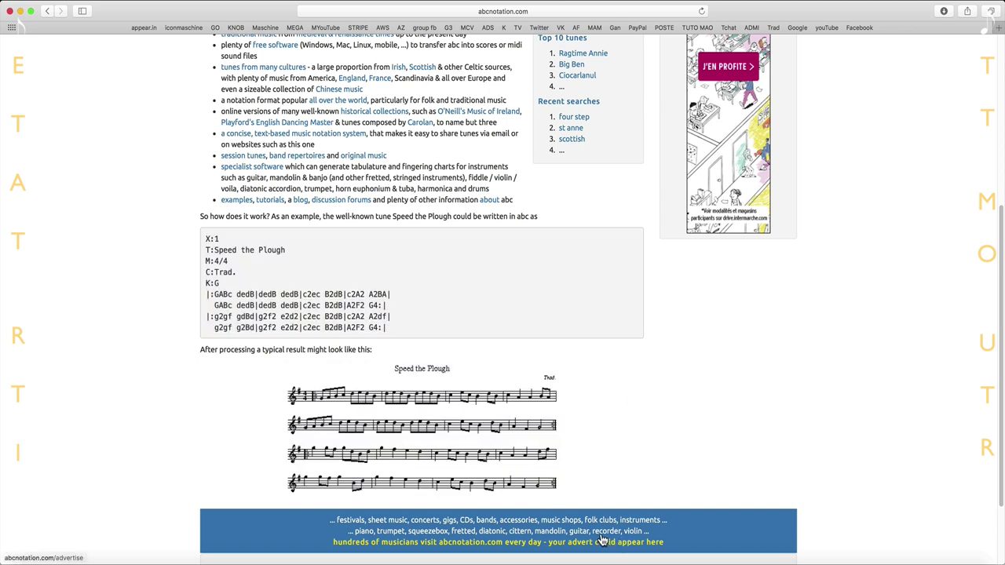
Switch back to Band-in-a-Box and select bar 1 of the chord sheet
left_click(521, 554)
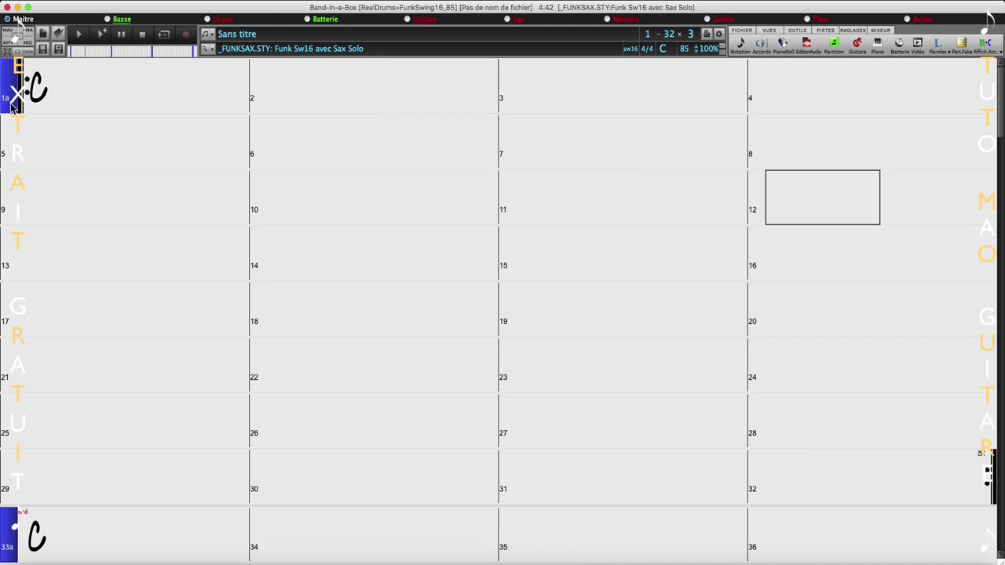
left_click(80, 100)
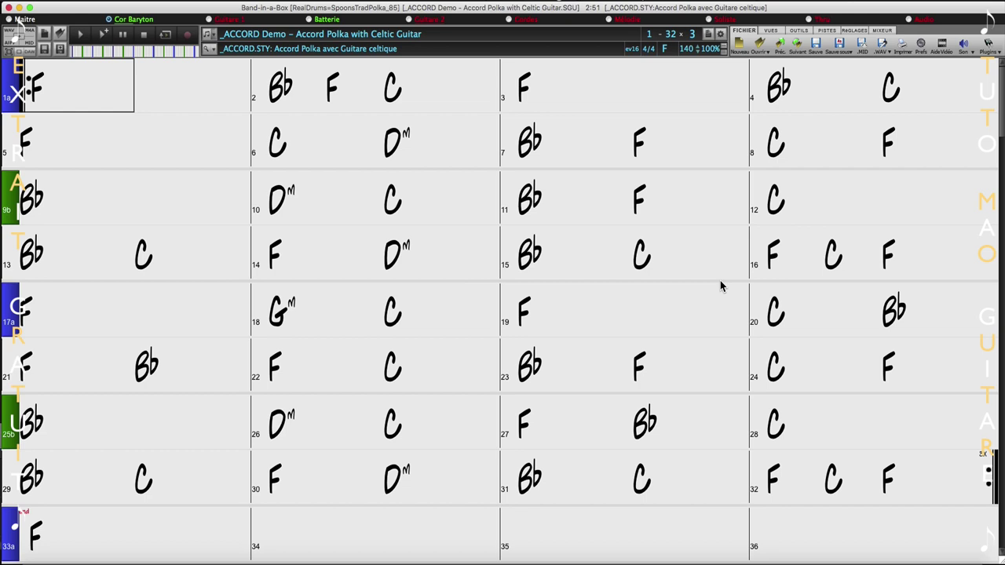
Open the StylePicker and bring up its song title finder (Chercheur de Titres)
left_click(206, 50)
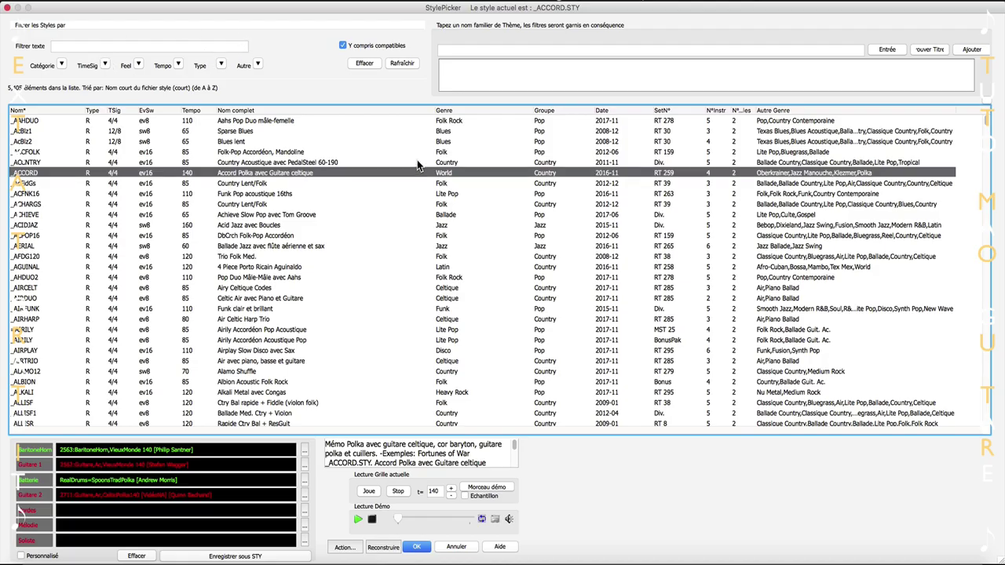
left_click(929, 49)
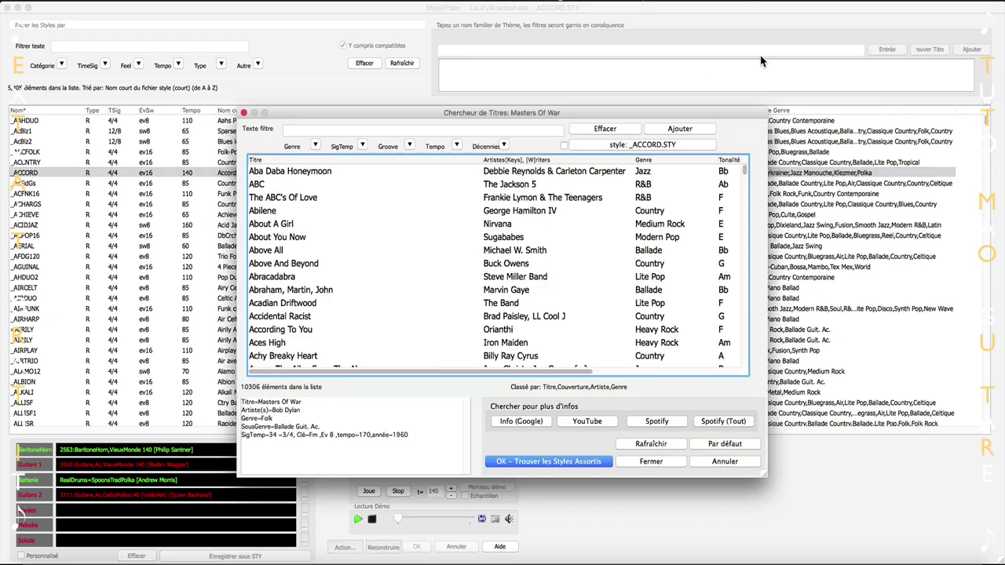
left_click_drag(561, 114, 545, 91)
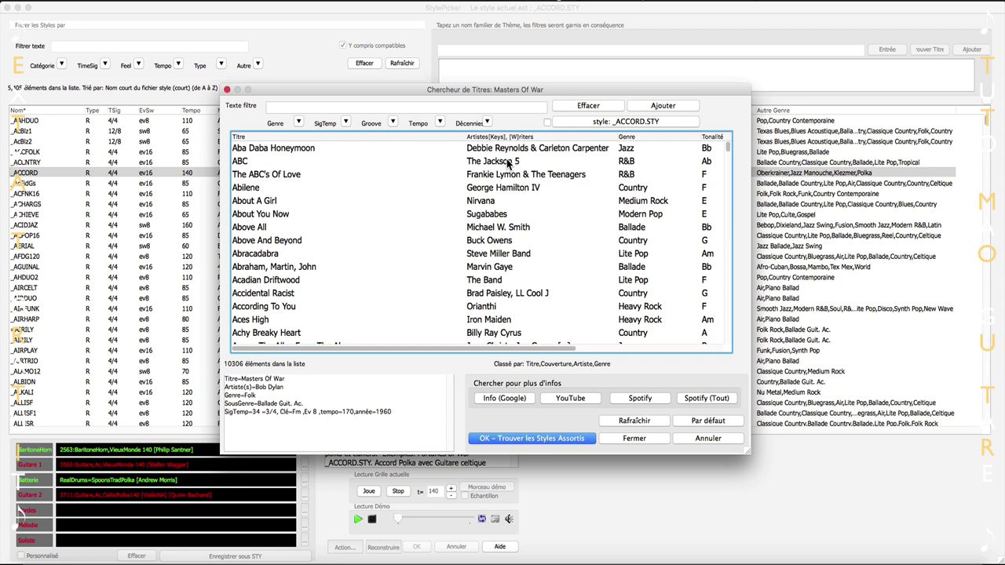
Examine the available genre, time signature, groove and decade filters in the song title finder
left_click(299, 123)
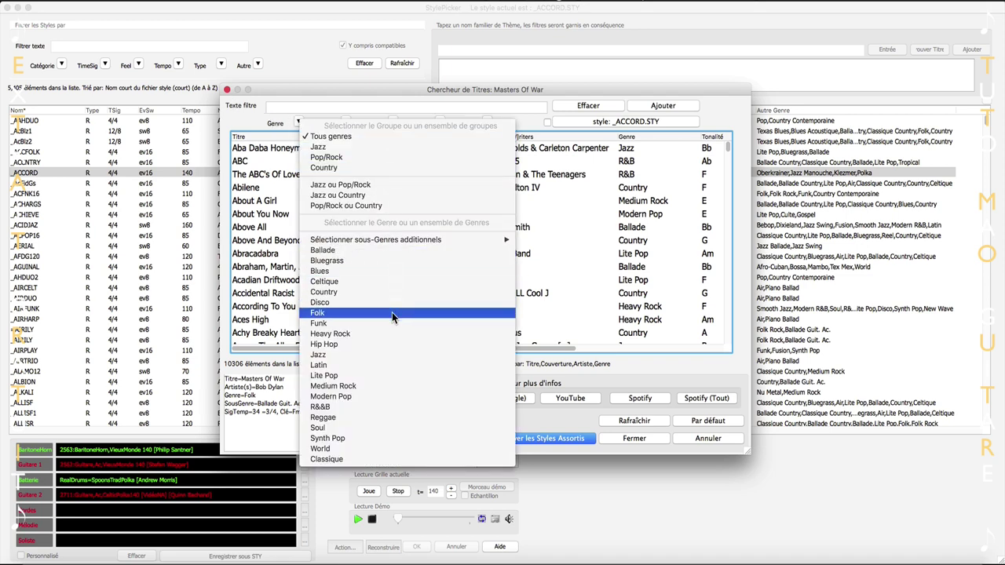
left_click(263, 122)
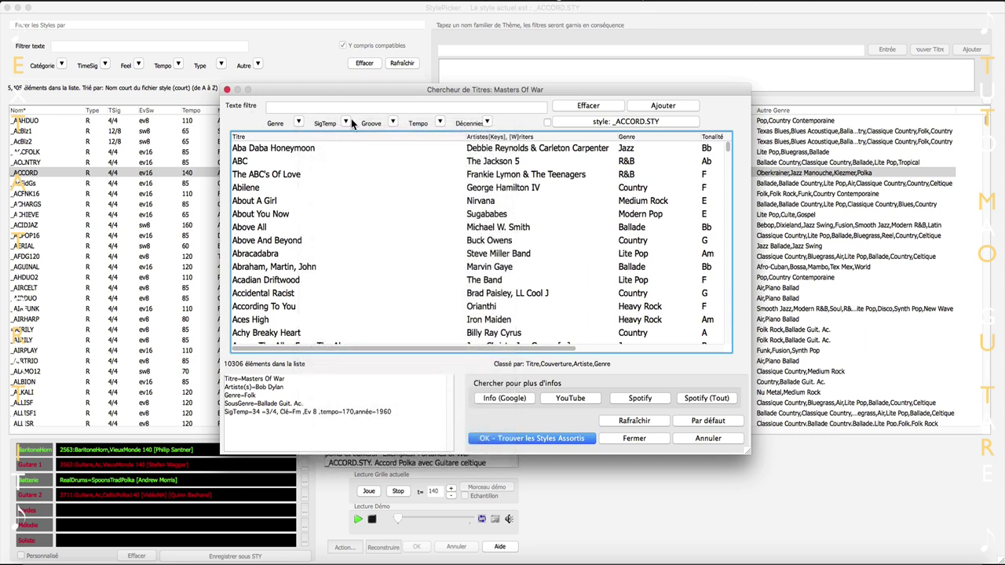
left_click(347, 124)
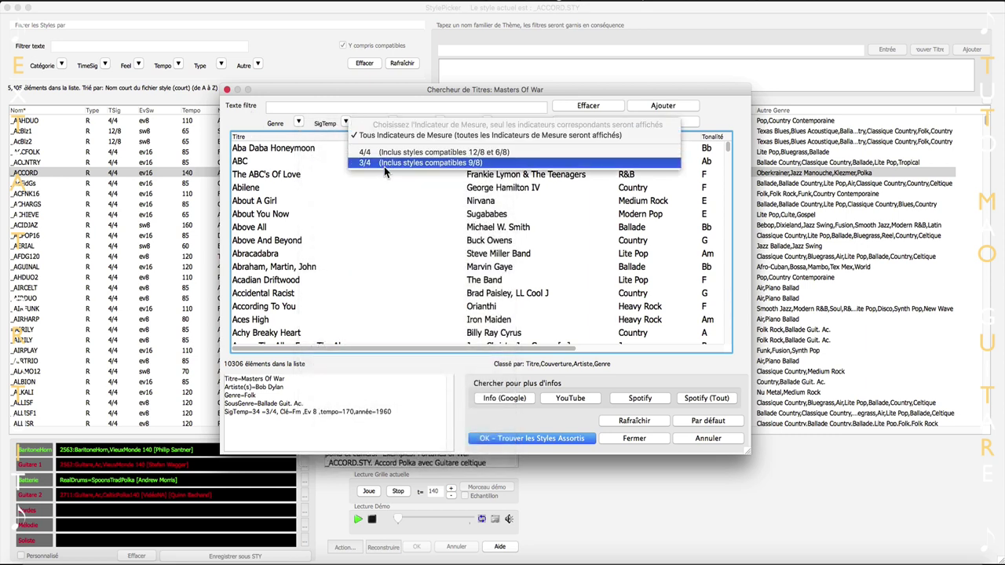
left_click(267, 126)
left_click(391, 122)
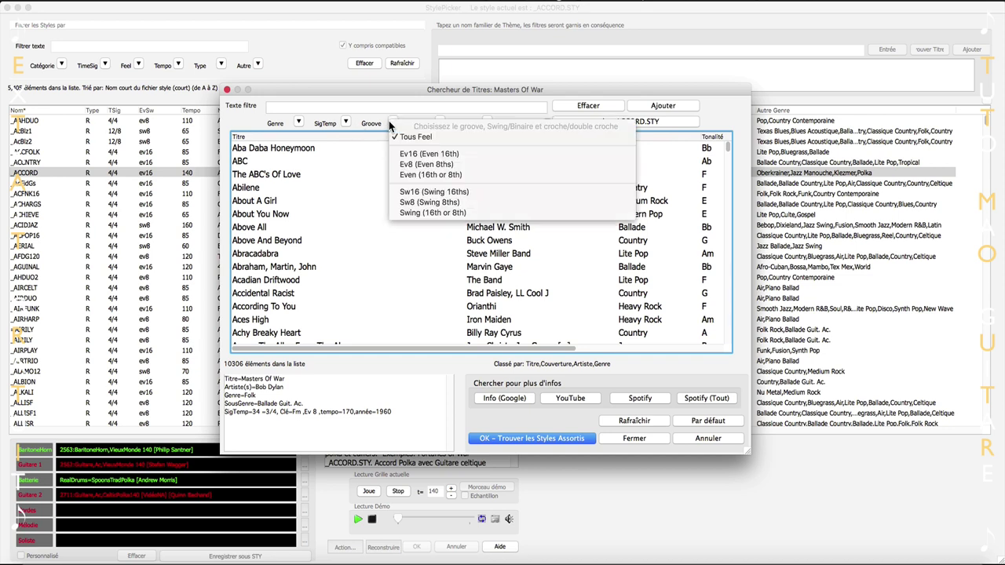
left_click(360, 104)
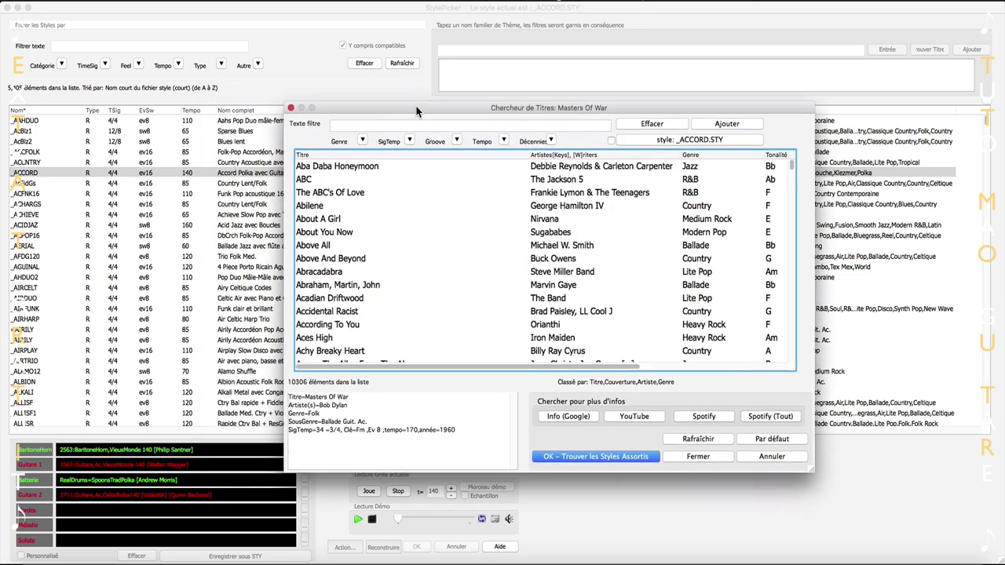
left_click(506, 145)
left_click(502, 114)
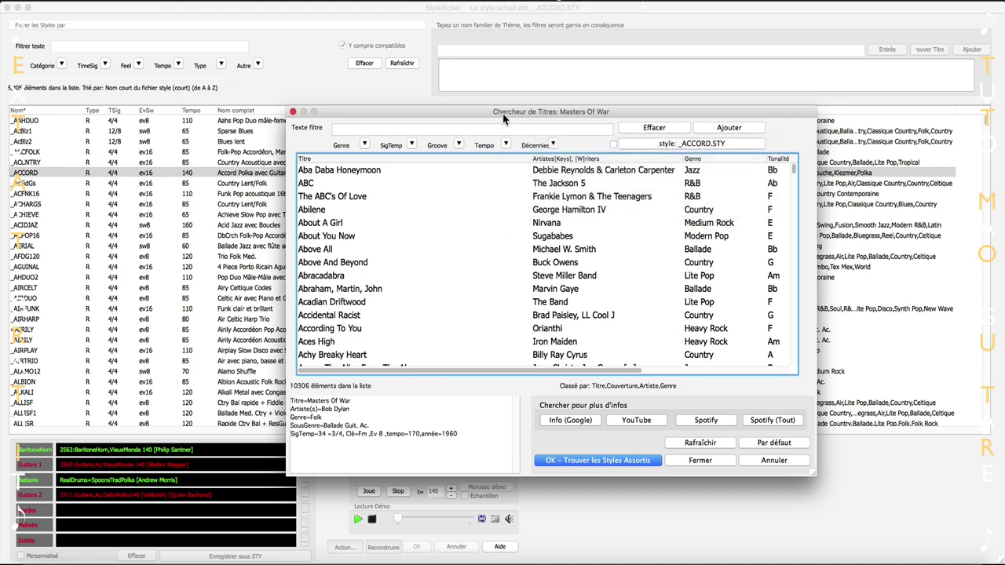
left_click_drag(503, 114, 469, 105)
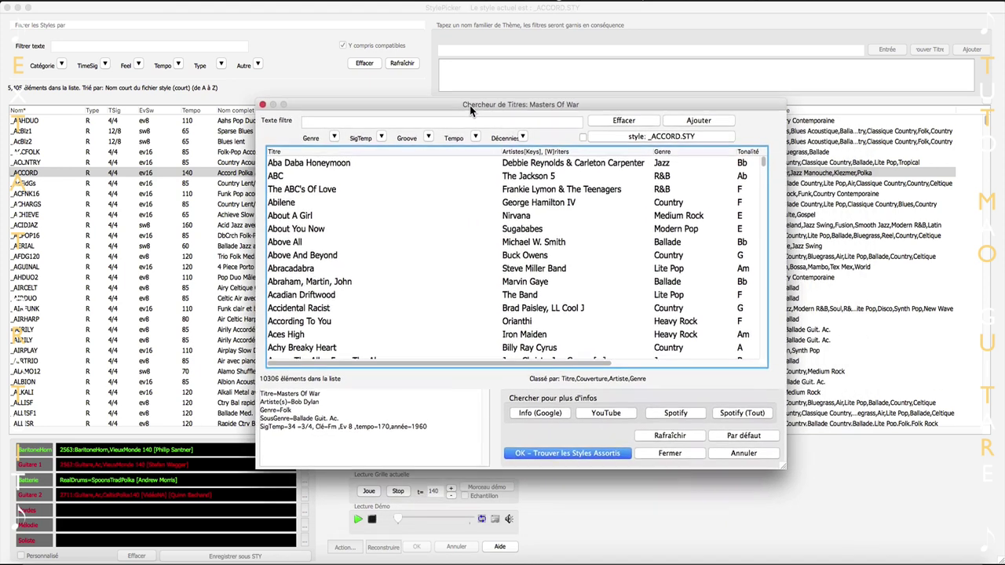
left_click(522, 137)
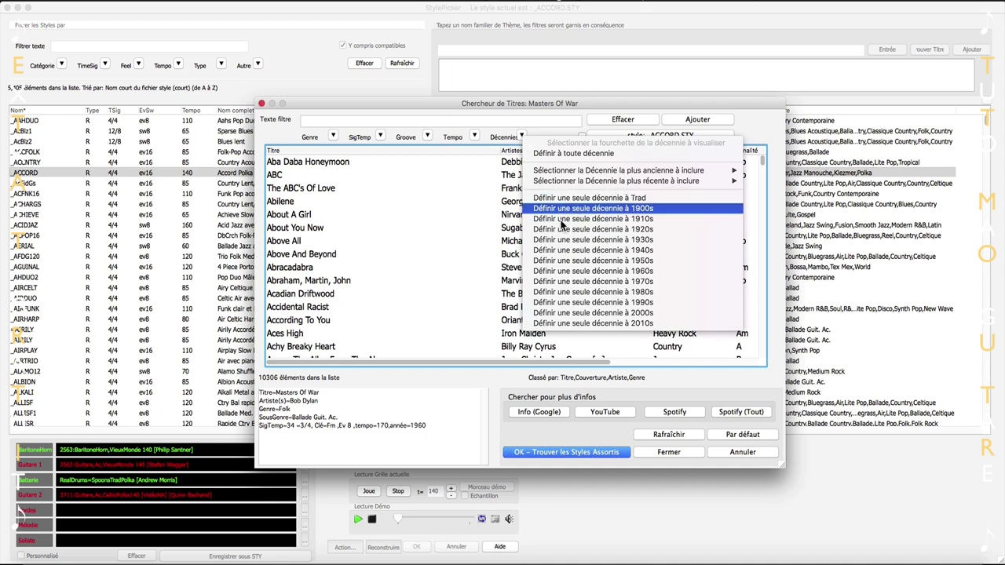
left_click(514, 106)
left_click_drag(514, 107, 474, 51)
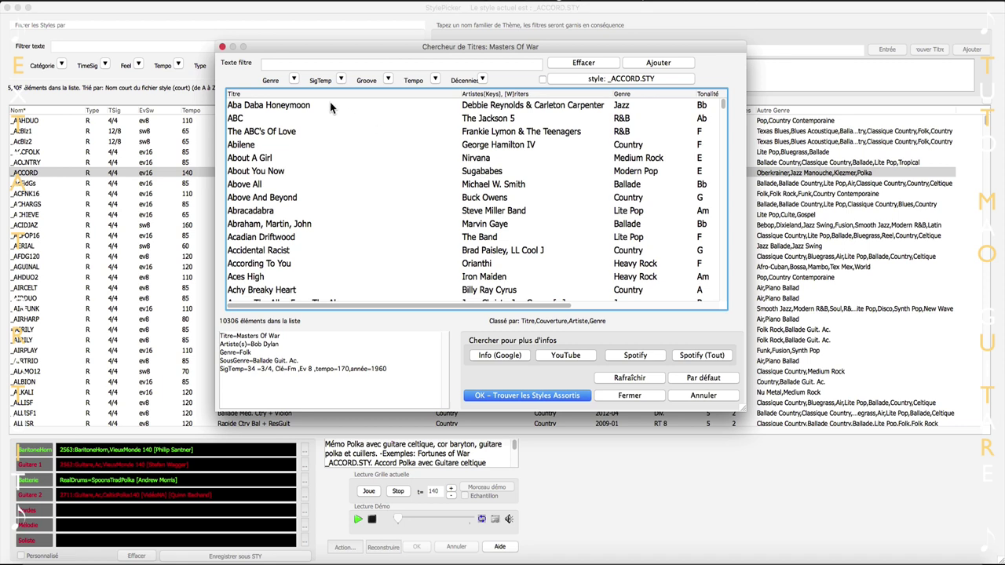
Filter the song titles by the Country group, the 4/4 time signature and the Ev16 (Even 16th) groove
left_click(294, 80)
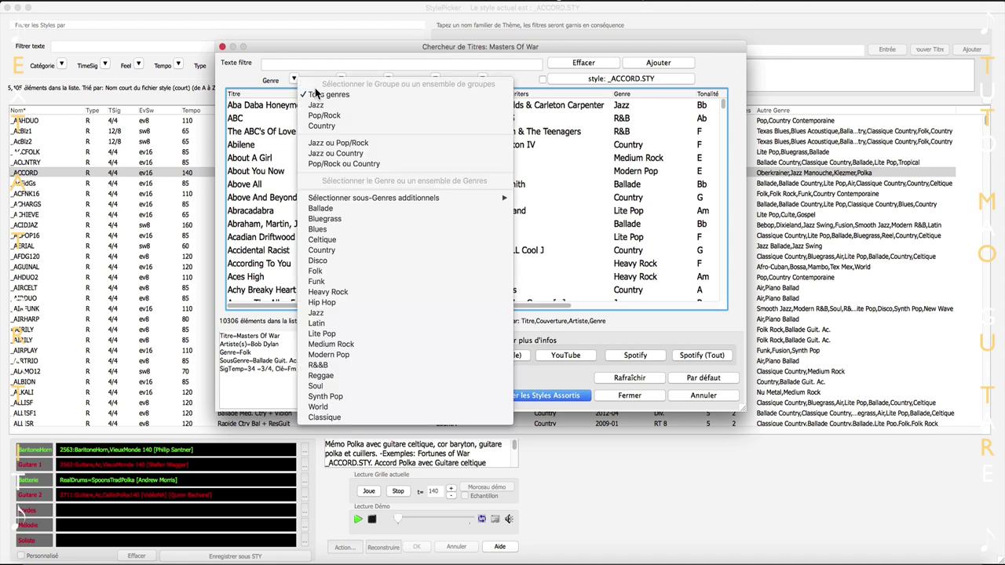
left_click(346, 126)
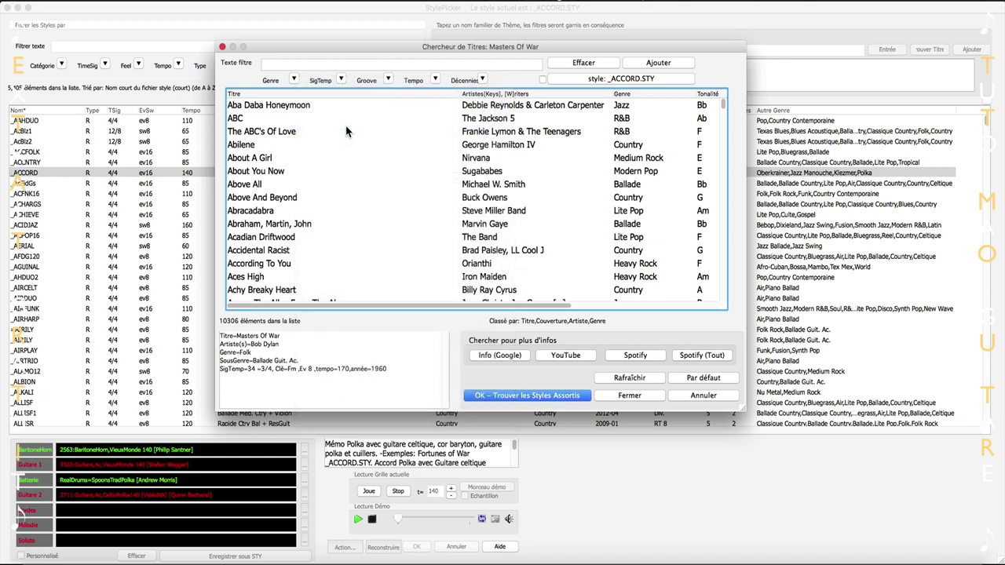
left_click(336, 80)
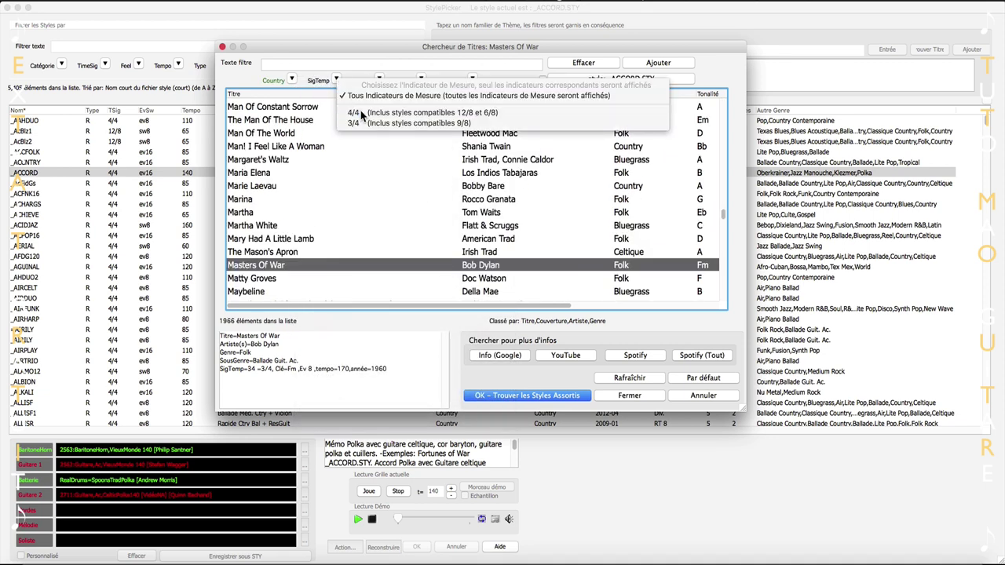
left_click(358, 112)
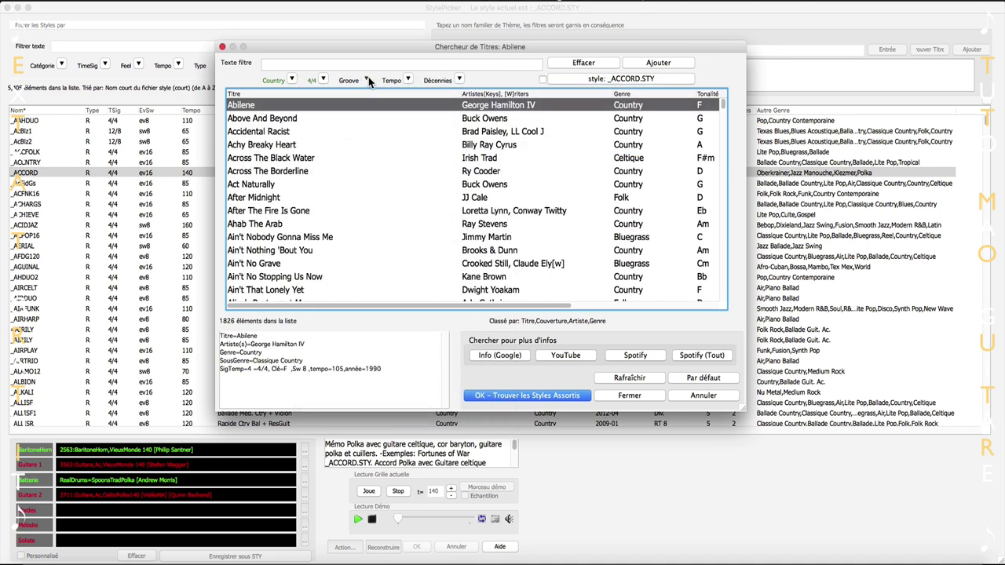
left_click(366, 80)
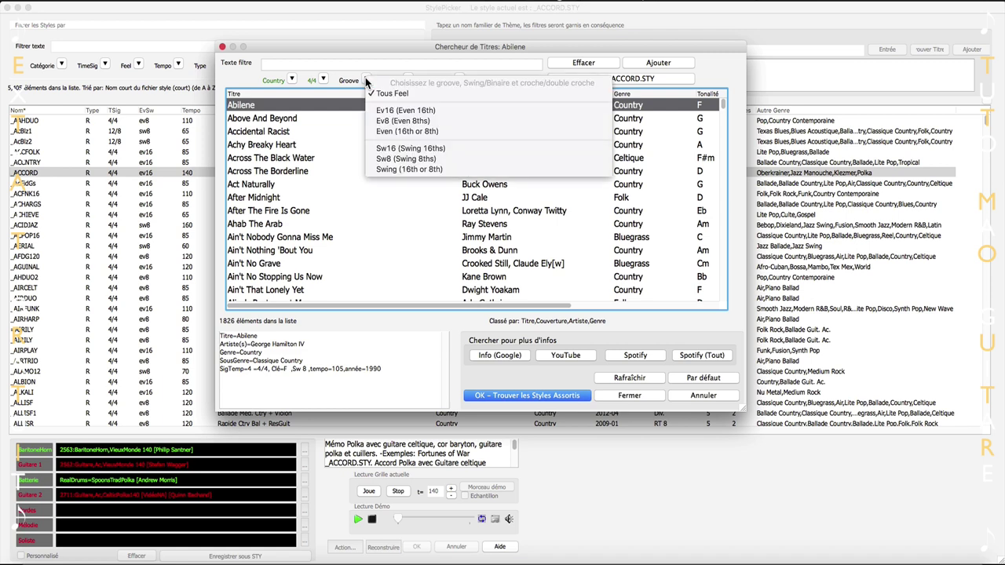
left_click(435, 110)
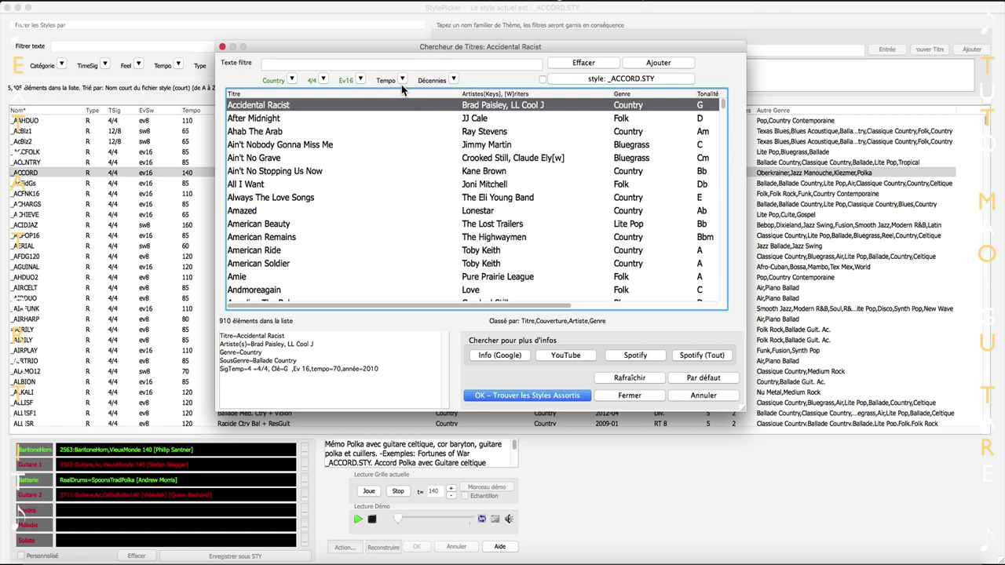
Add a custom tempo filter of 85 and look through the filtered song titles
left_click(401, 79)
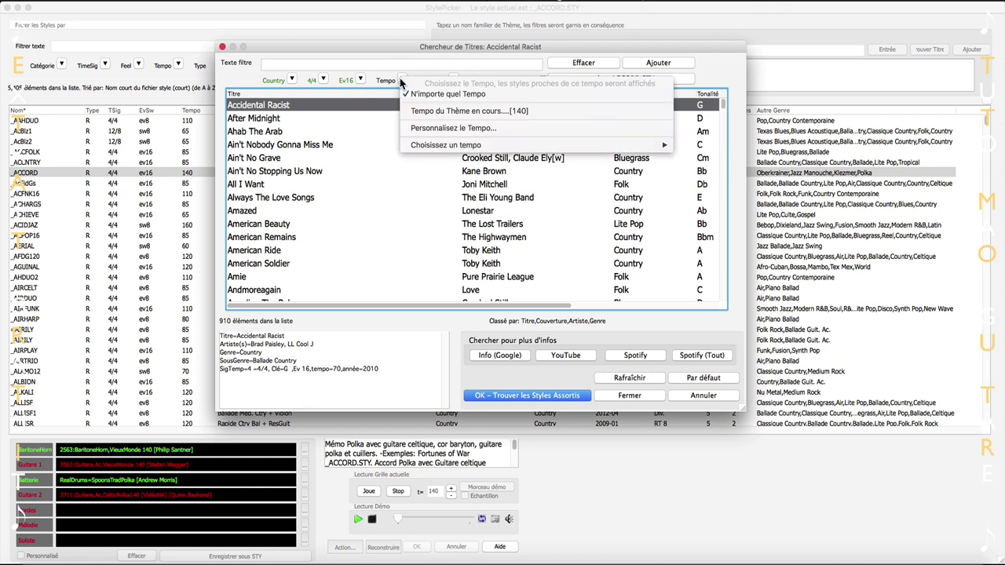
left_click(431, 128)
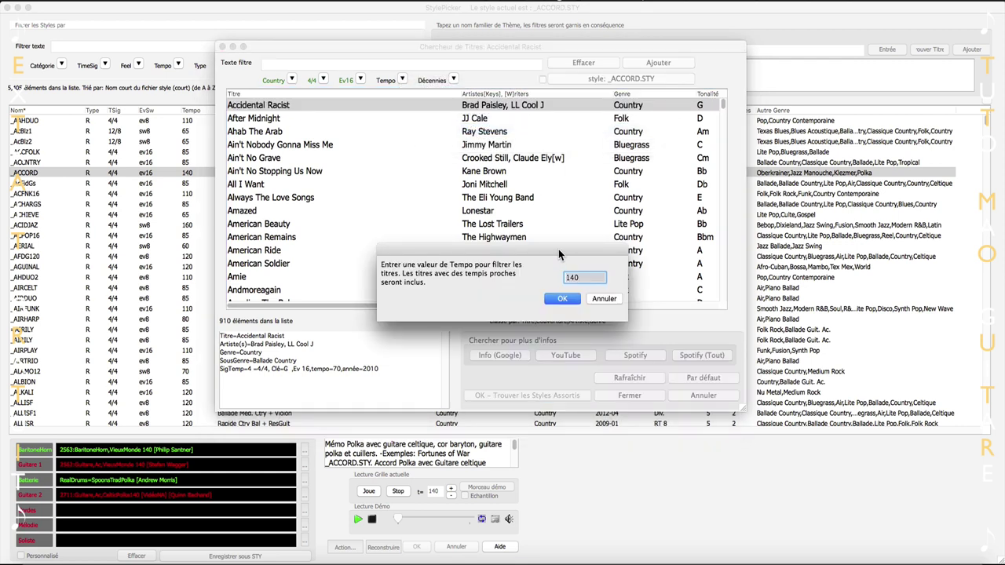
type("85")
key("Return")
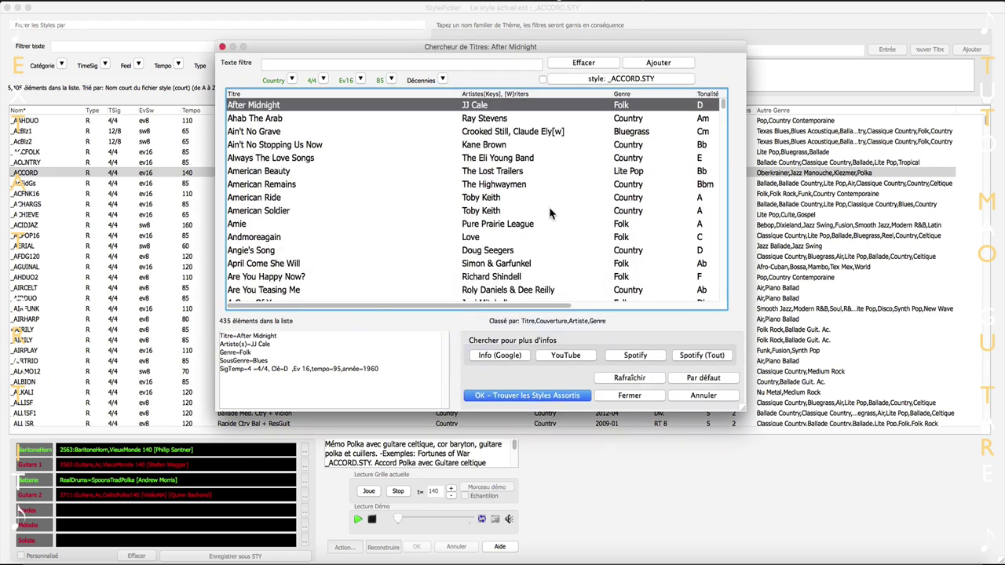
scroll(338, 196, "down", 8)
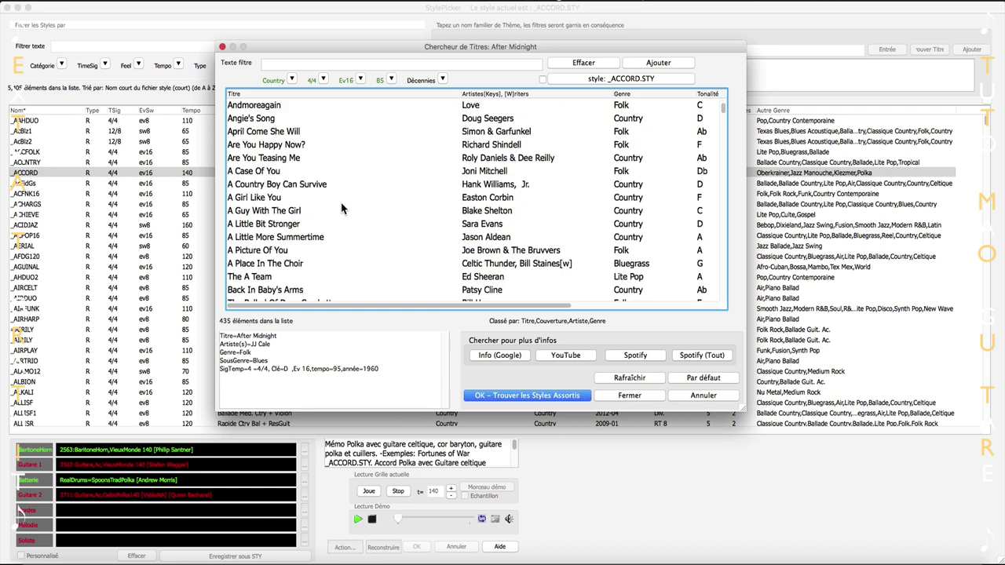
scroll(346, 218, "down", 20)
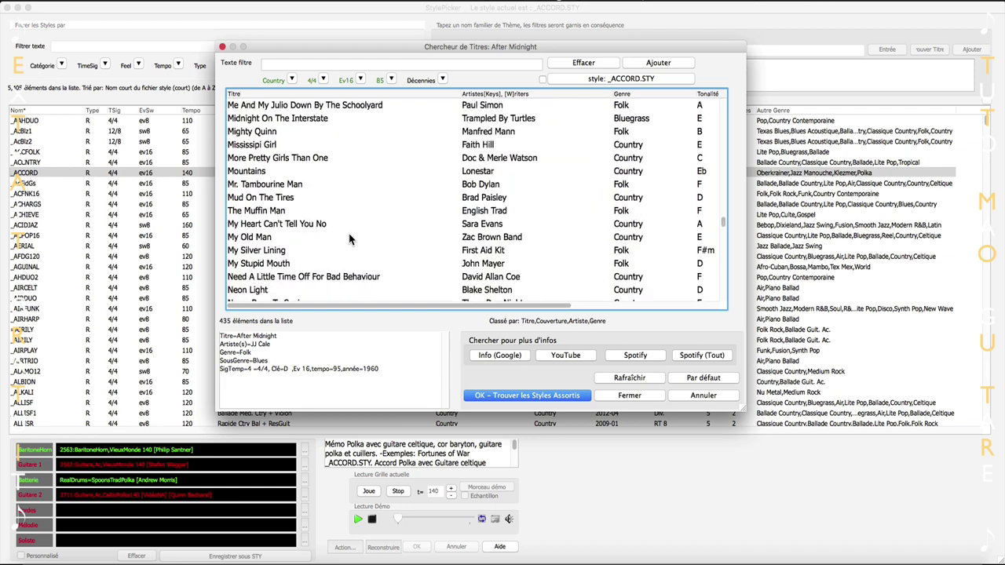
scroll(351, 241, "down", 7)
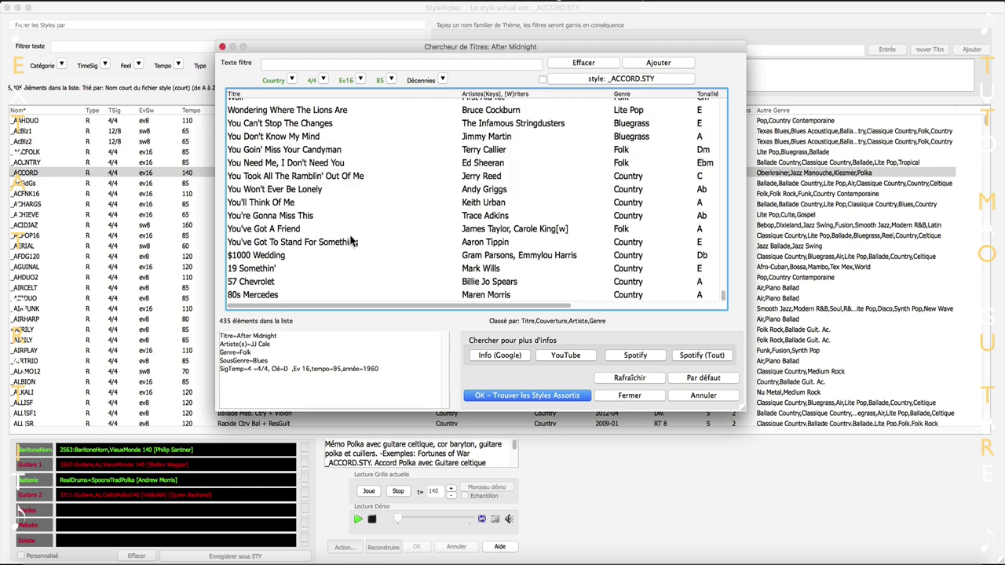
scroll(351, 241, "up", 20)
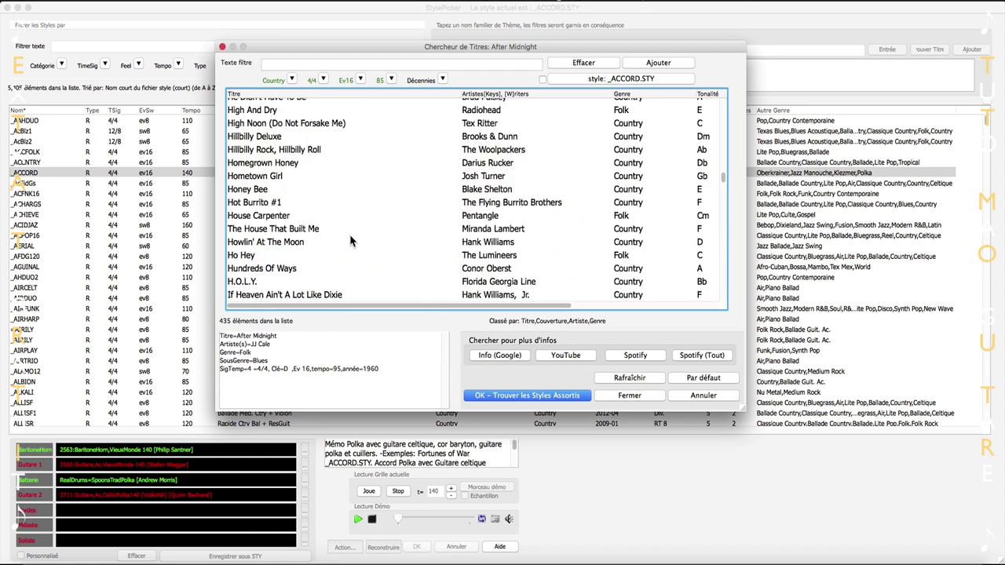
scroll(351, 242, "up", 20)
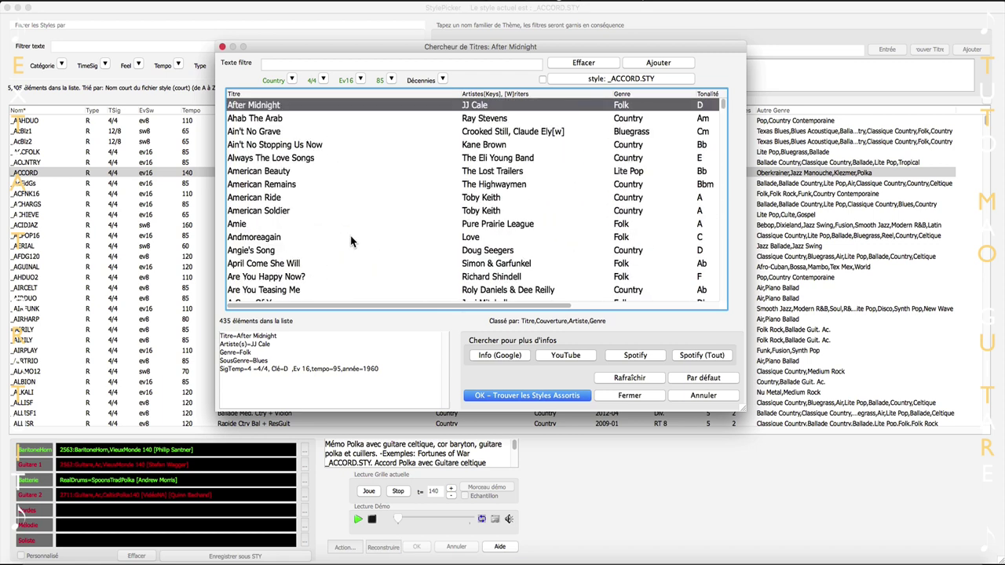
Narrow the song titles with the text filter "ballad" and look through the remaining titles
left_click(314, 63)
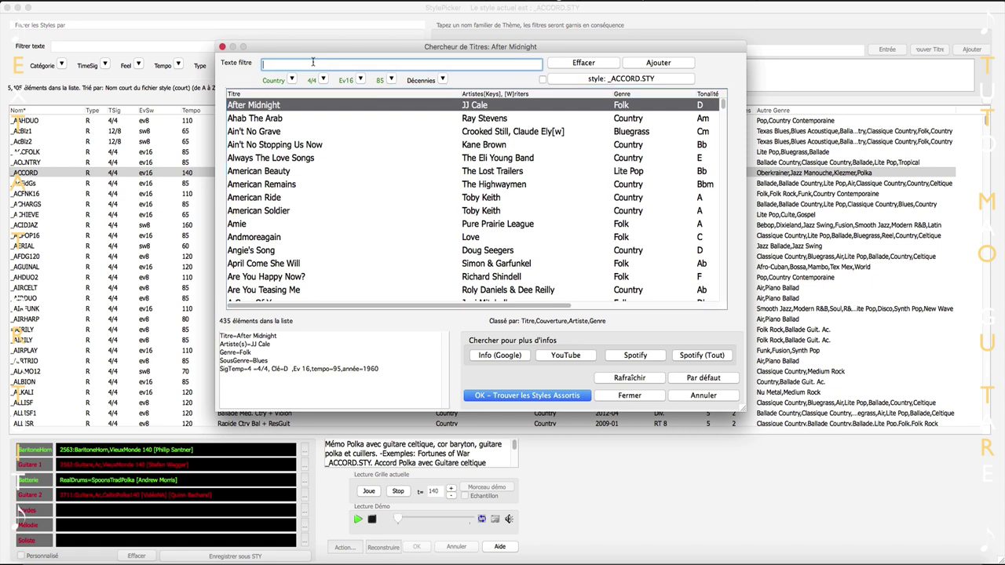
type("ballad")
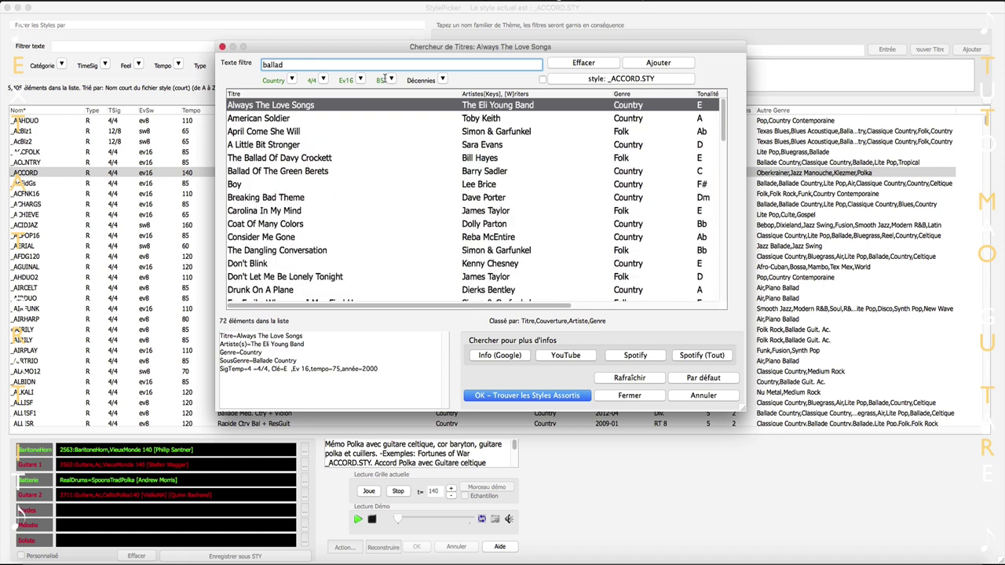
scroll(353, 236, "down", 1)
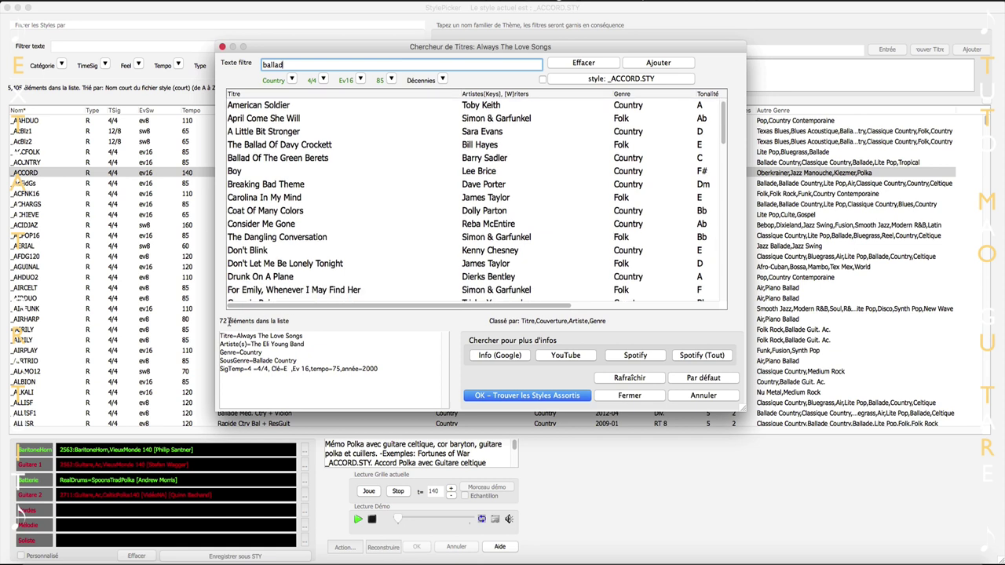
scroll(334, 220, "up", 1)
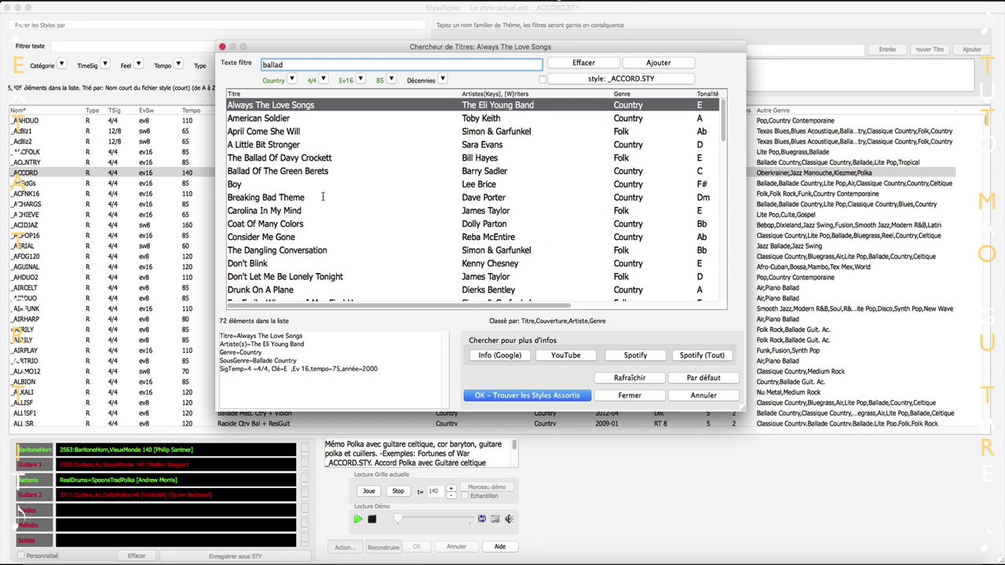
scroll(322, 240, "down", 6)
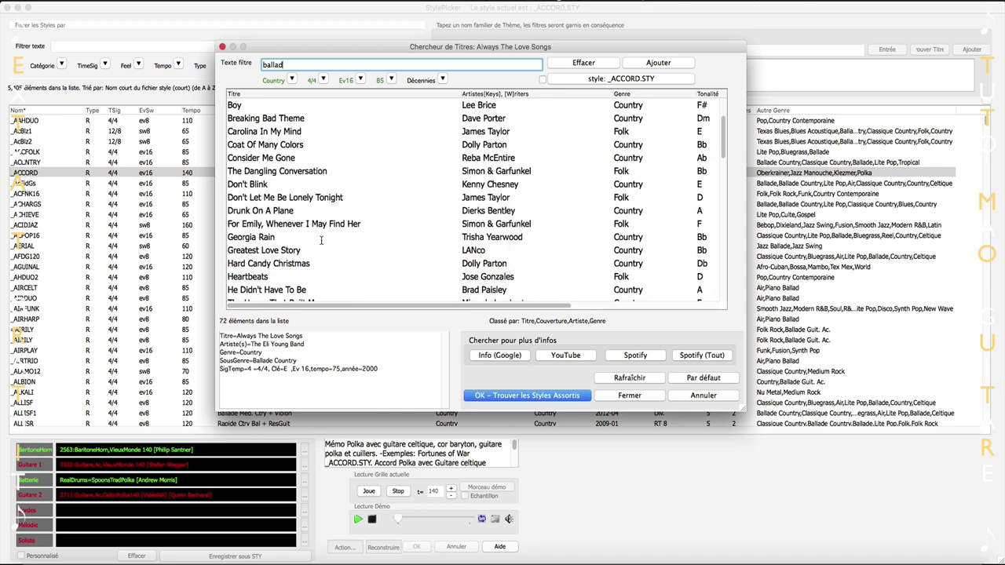
Find the styles matching the song "Georgia Rain" and load the _BGMA_B Medium Bluegrass demo song
left_click(260, 239)
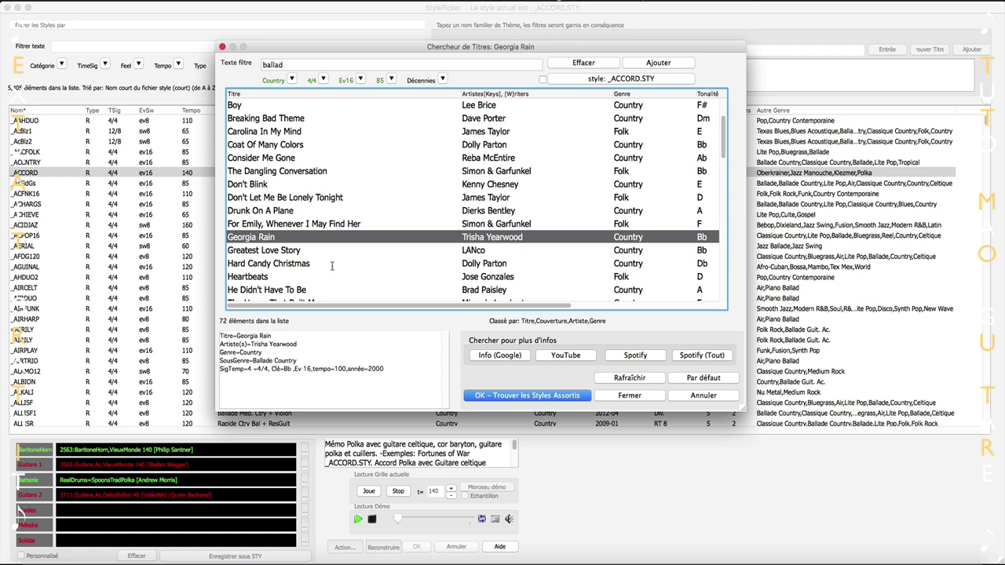
left_click(496, 395)
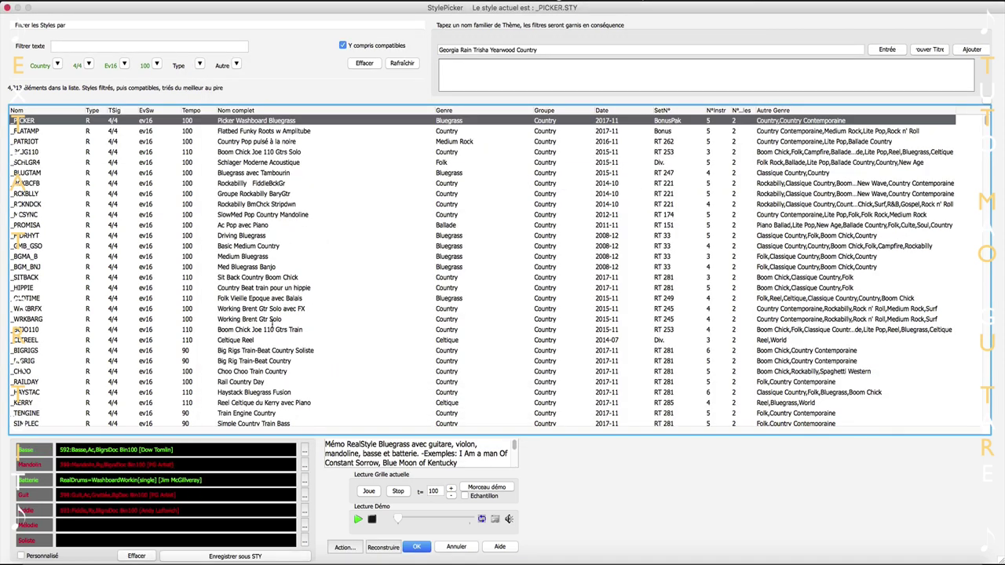
scroll(276, 326, "down", 15)
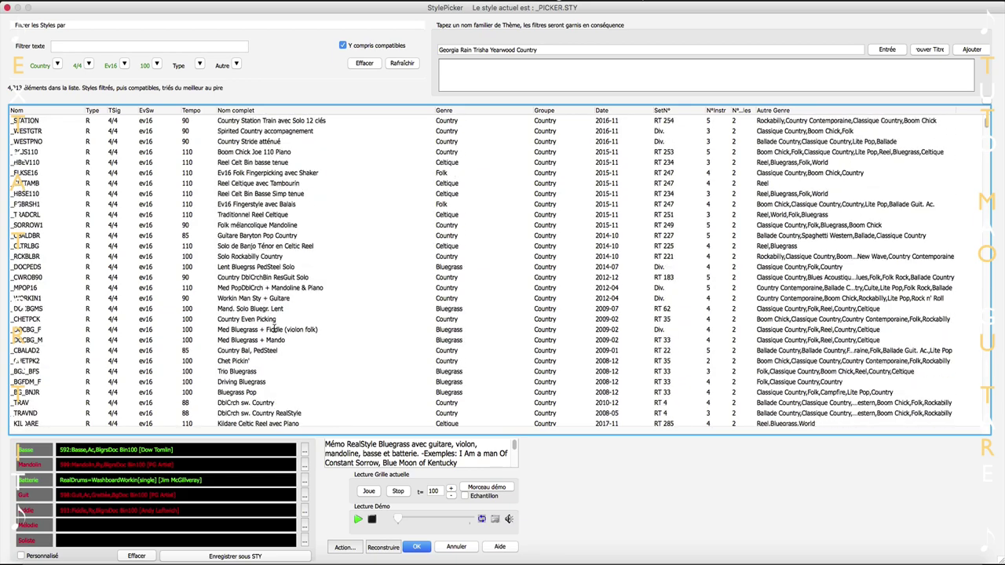
scroll(277, 330, "down", 12)
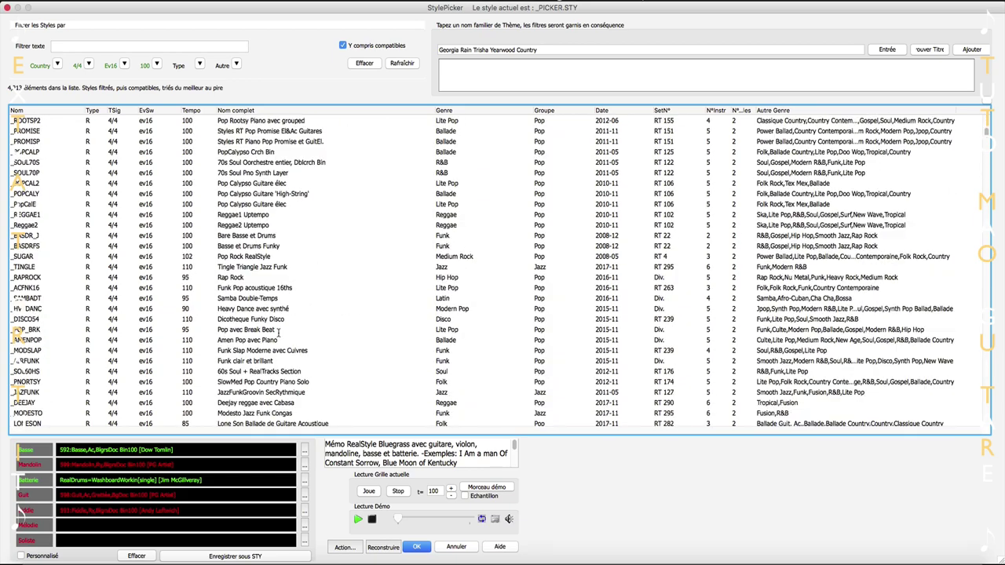
scroll(279, 335, "up", 20)
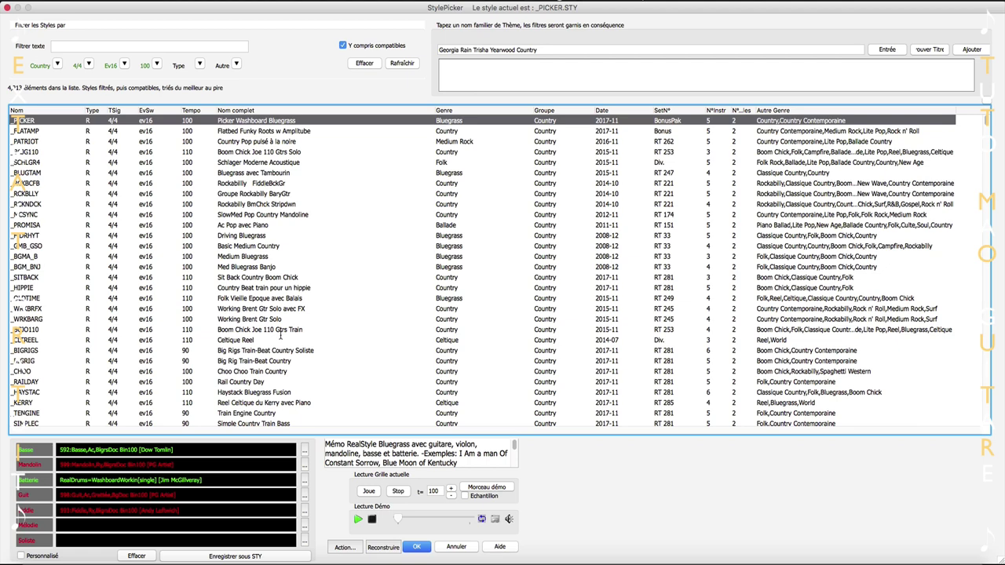
left_click(27, 225)
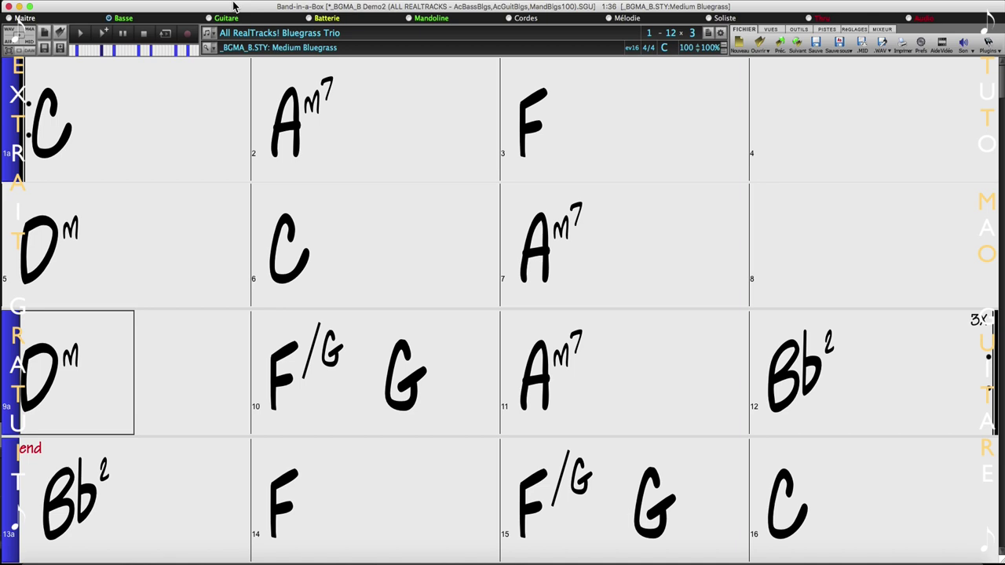
Open the options for rendering the tracks to audio and examine the file format and channel choices
left_click(882, 46)
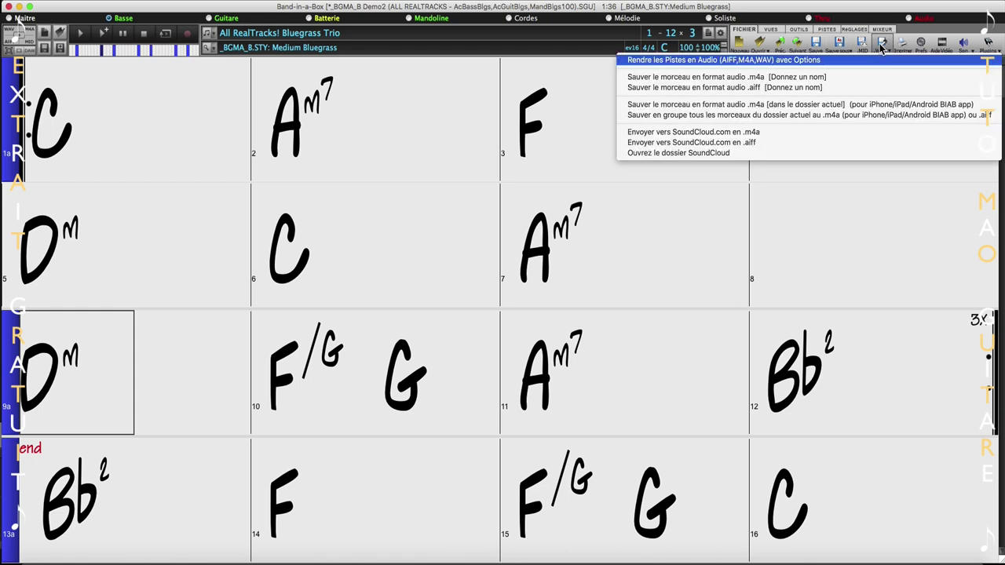
left_click(881, 60)
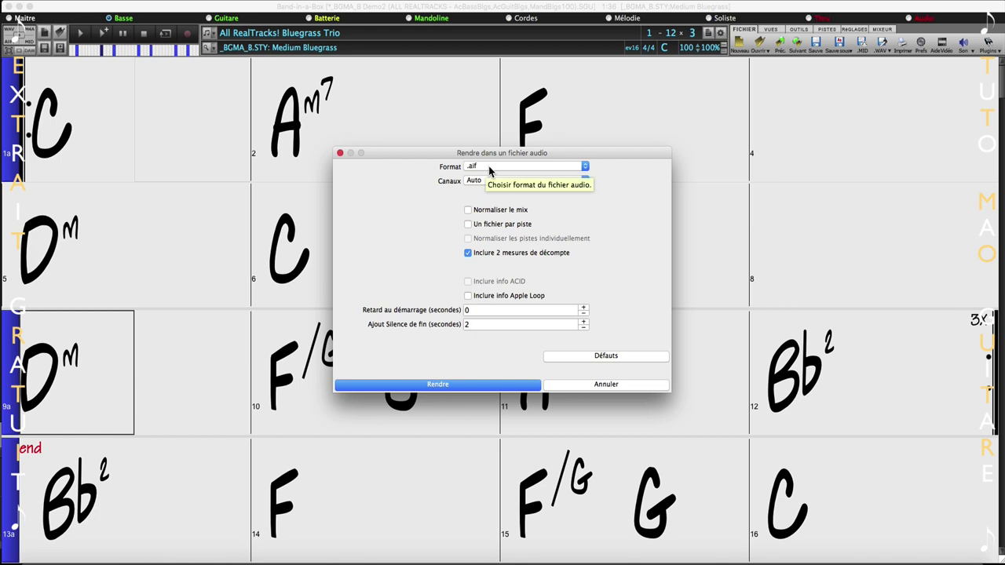
left_click(488, 165)
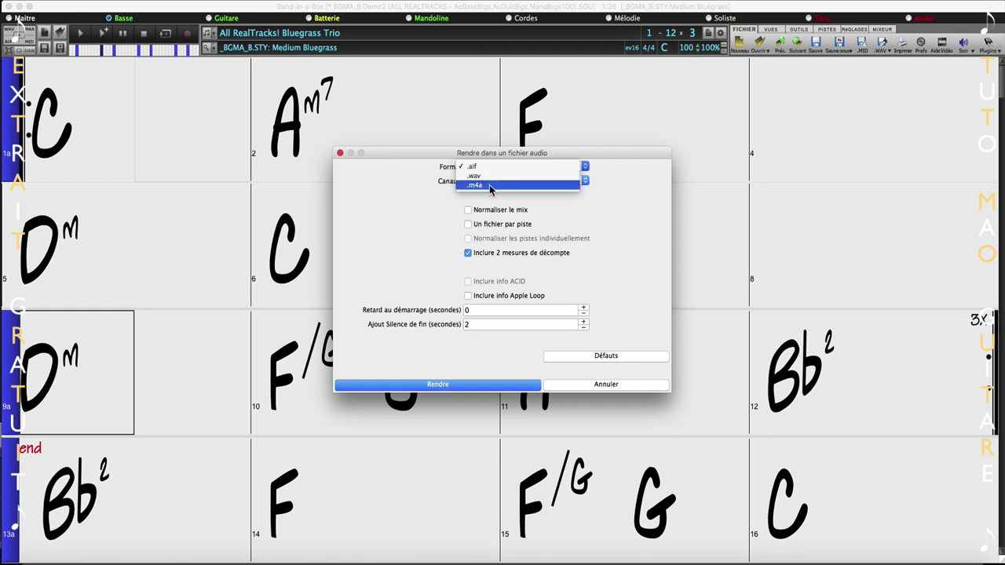
left_click(426, 202)
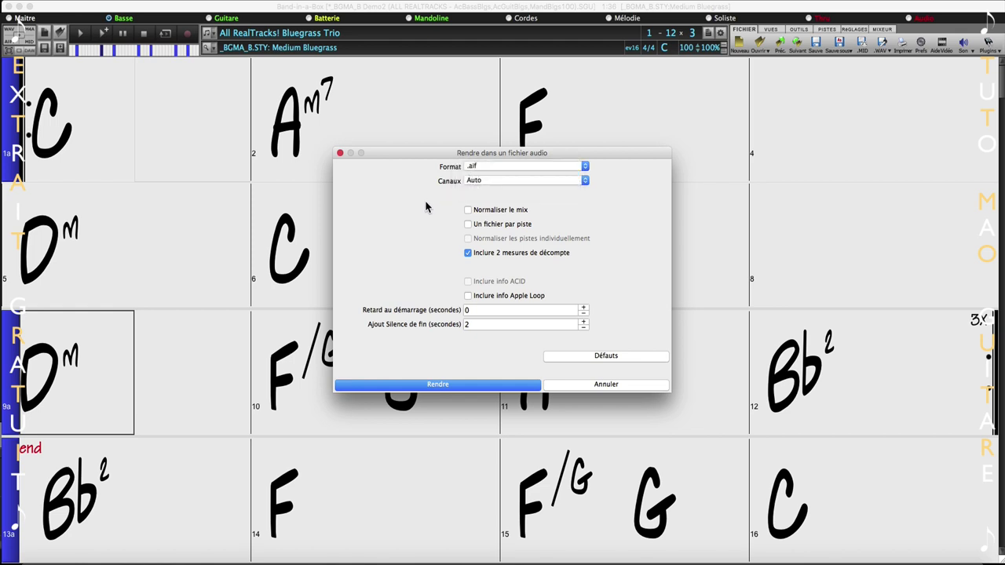
left_click(496, 180)
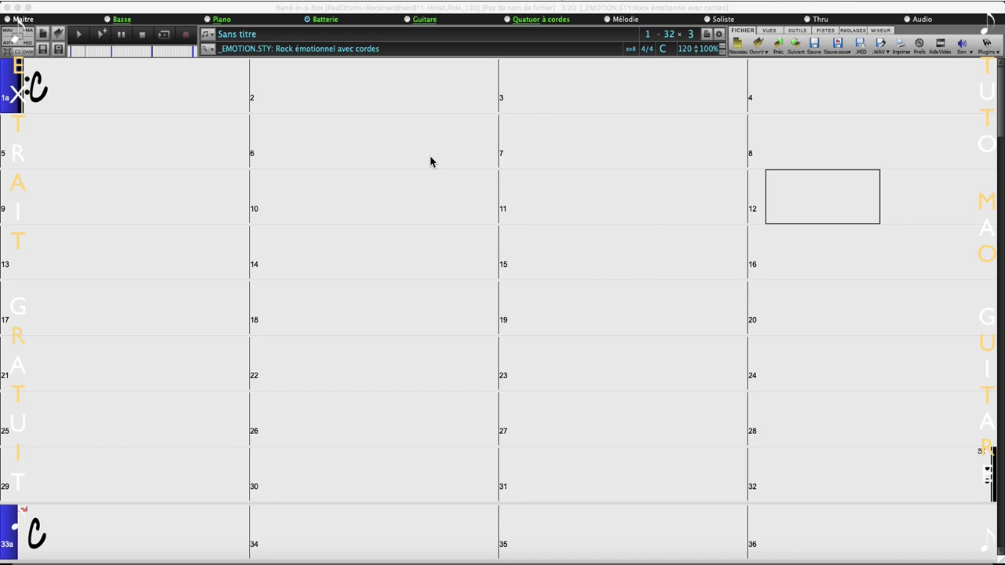
Open the quick list of RealDrums for the drum track and enlarge its window
left_click(326, 20)
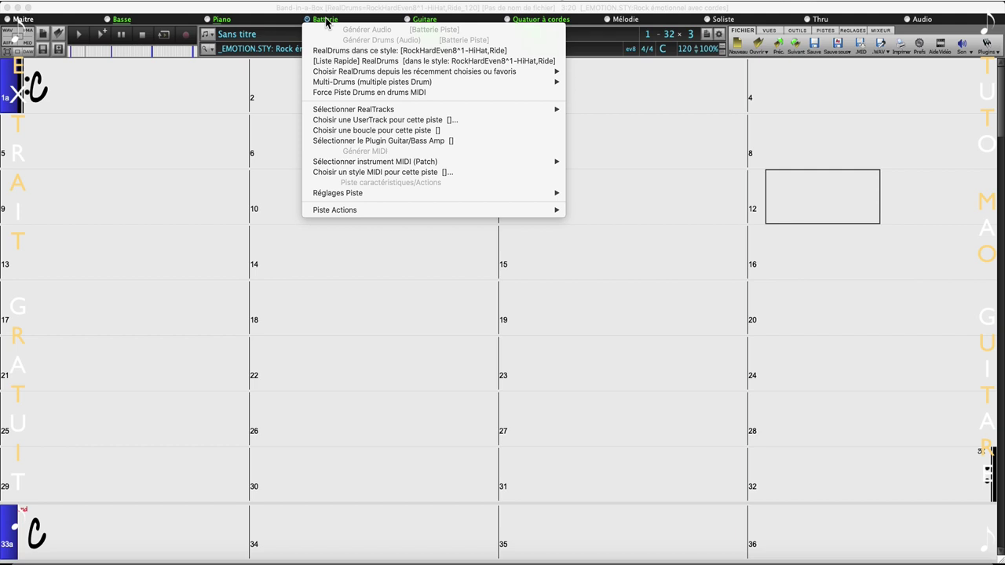
left_click(331, 62)
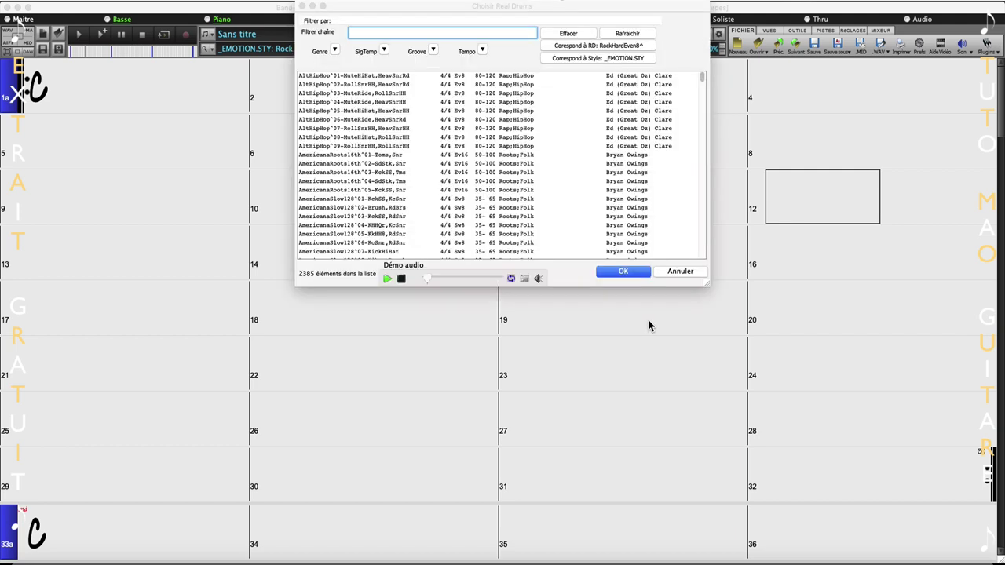
left_click_drag(706, 286, 822, 551)
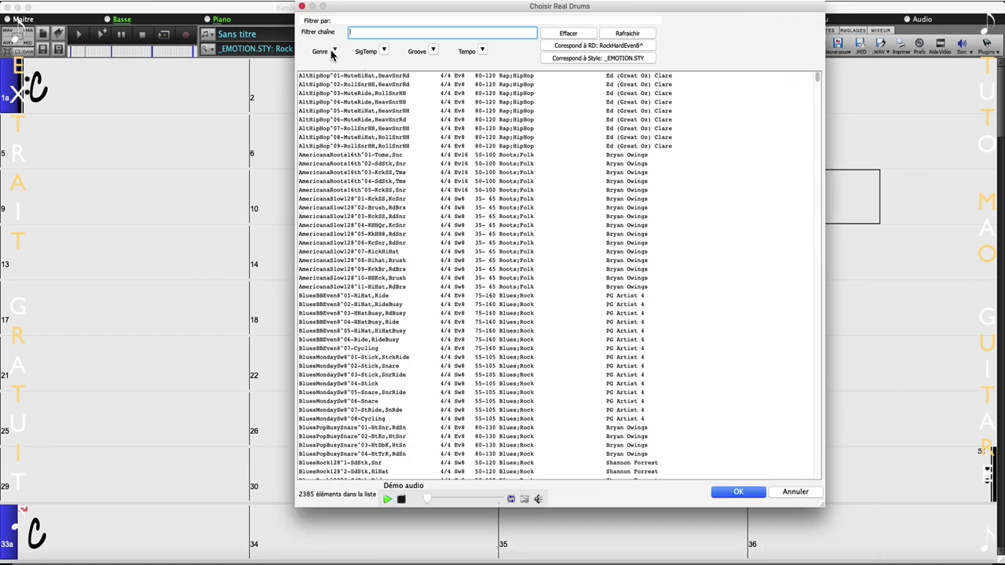
Filter the RealDrums by Pop/Rock, 4/4, Ev16 (Even 16th) and the current song's tempo of 120, and select BoomChickaEv16^06-RodTrn,KcHpStk
left_click(335, 50)
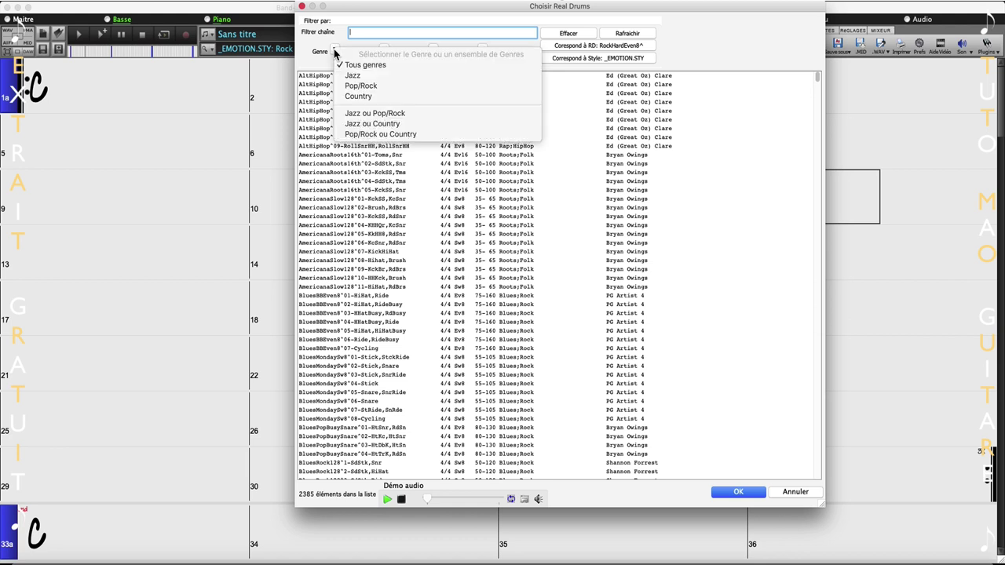
left_click(413, 82)
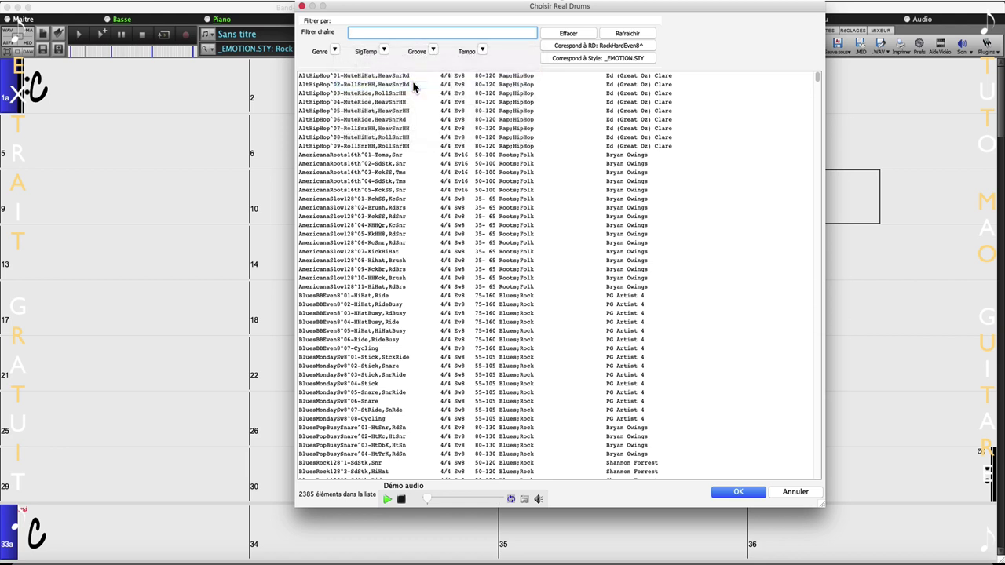
left_click(384, 52)
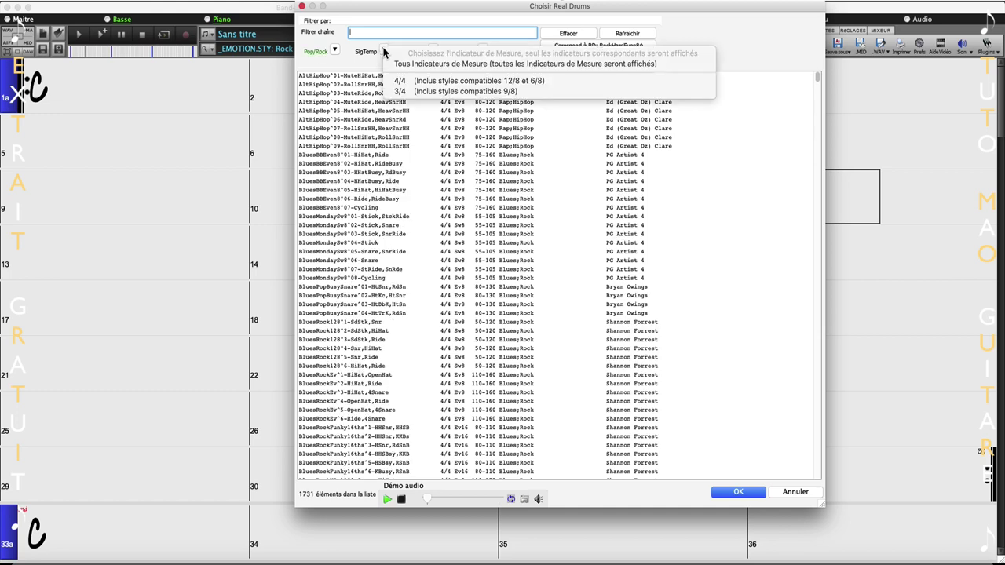
left_click(432, 79)
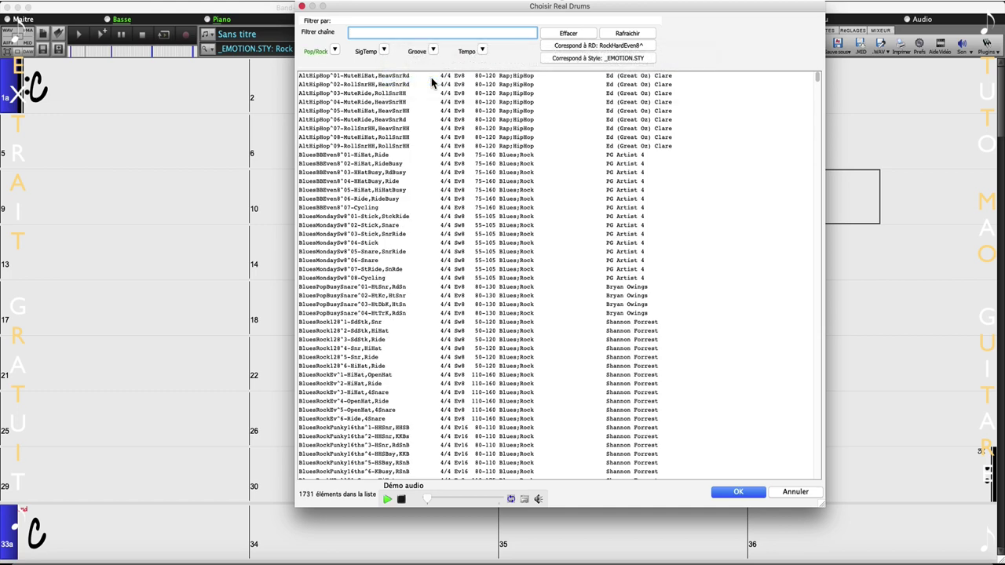
left_click(432, 52)
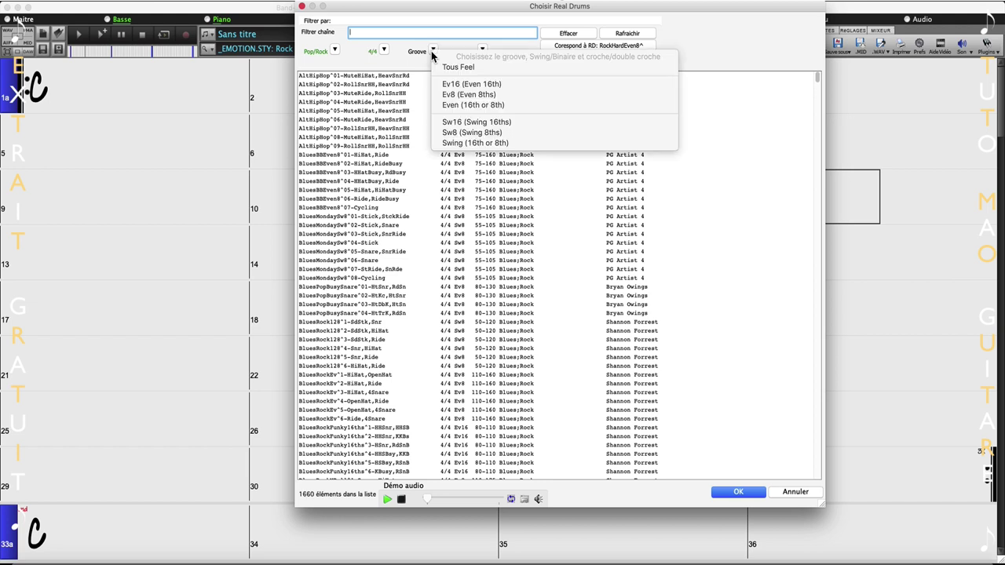
left_click(475, 88)
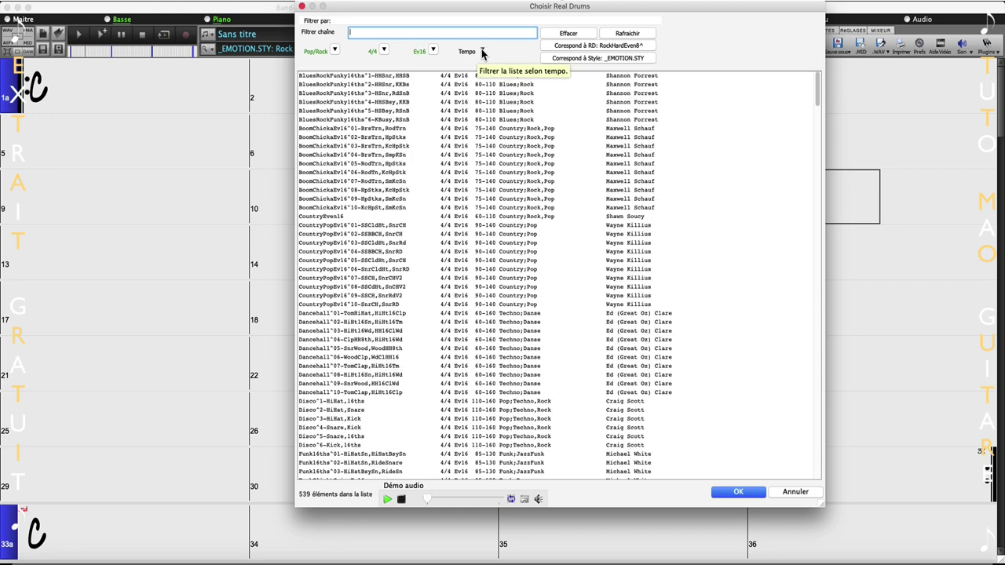
left_click(483, 51)
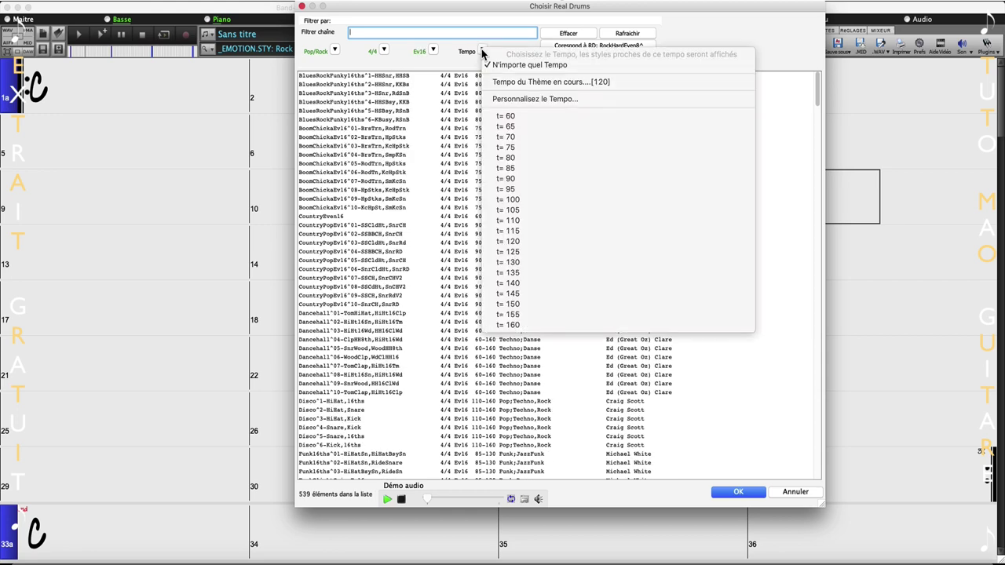
left_click(506, 82)
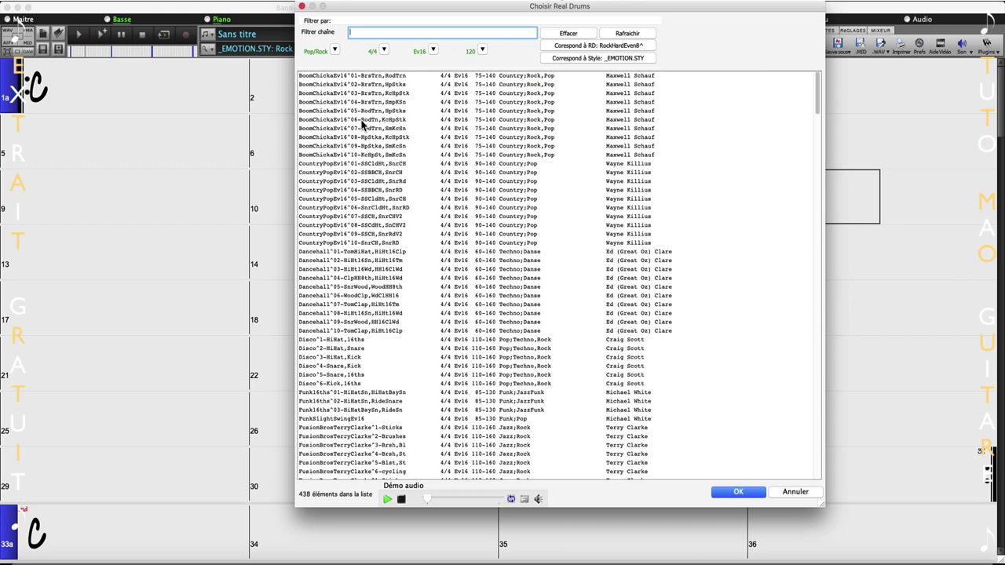
left_click(363, 120)
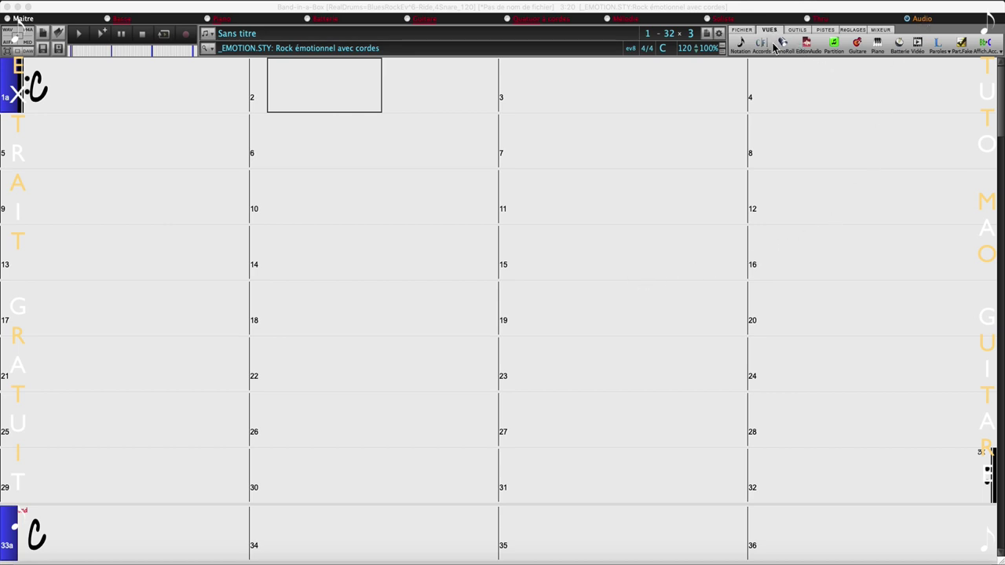
Show the audio track's waveform in the audio editor and play it
left_click(805, 46)
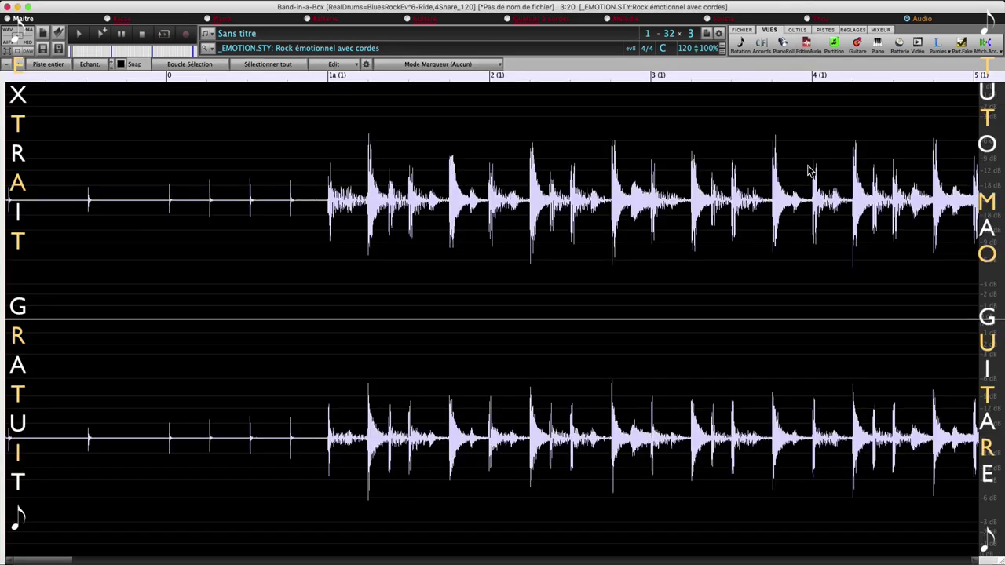
left_click(80, 33)
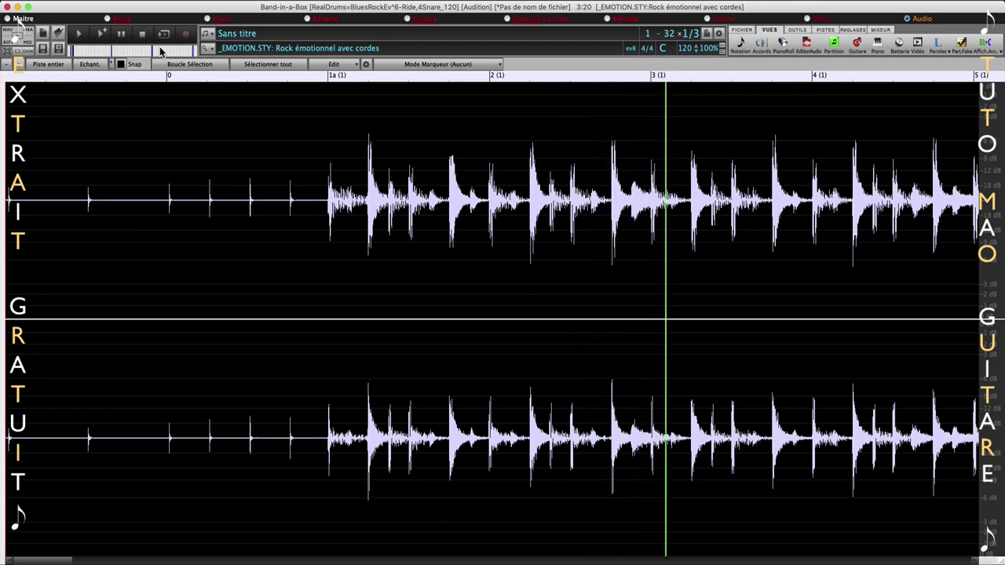
left_click(291, 276)
Try selecting stretches of the waveform between the count-in and bar 3, and clear the selection
left_click_drag(290, 277, 626, 299)
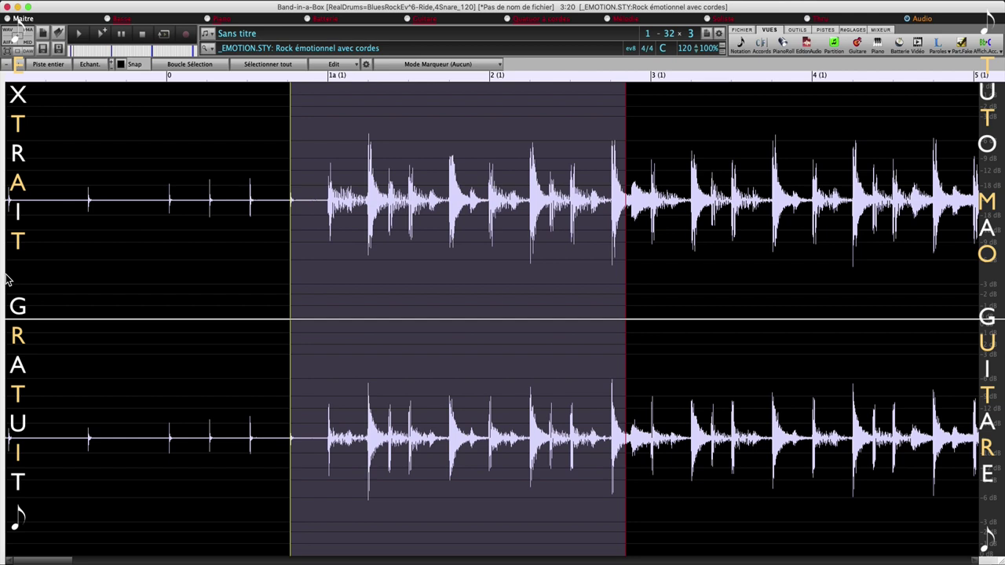
left_click_drag(11, 281, 467, 296)
left_click(522, 290)
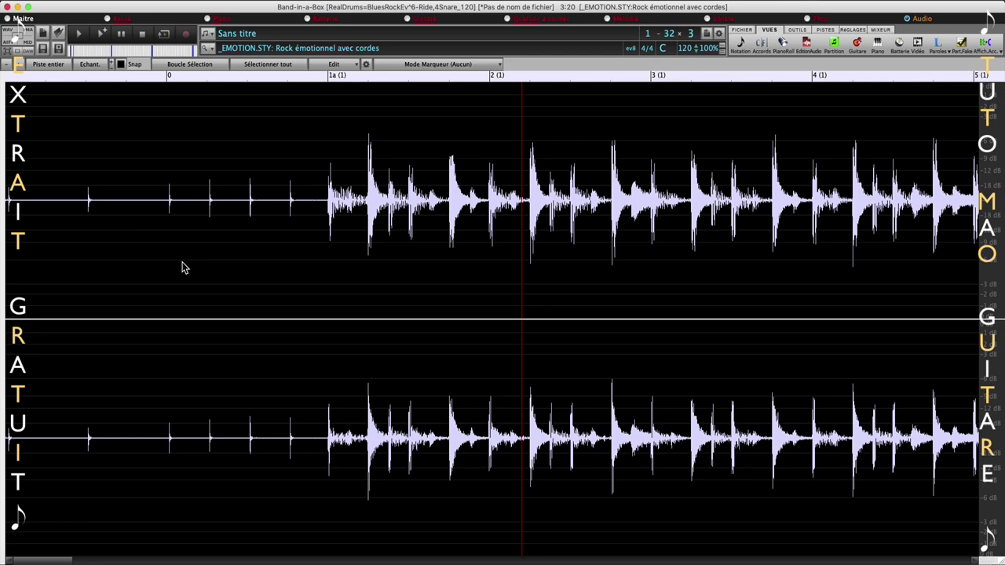
Examine the waveform over a wider range of bars, along with the audio editor's marker modes and editing commands
left_click(5, 68)
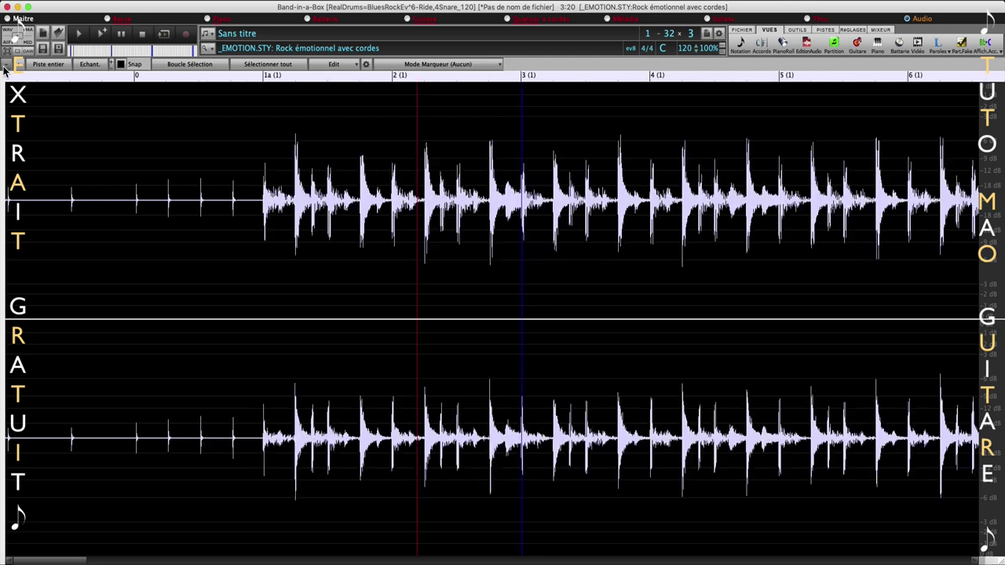
left_click(4, 68)
left_click(5, 69)
left_click(5, 69)
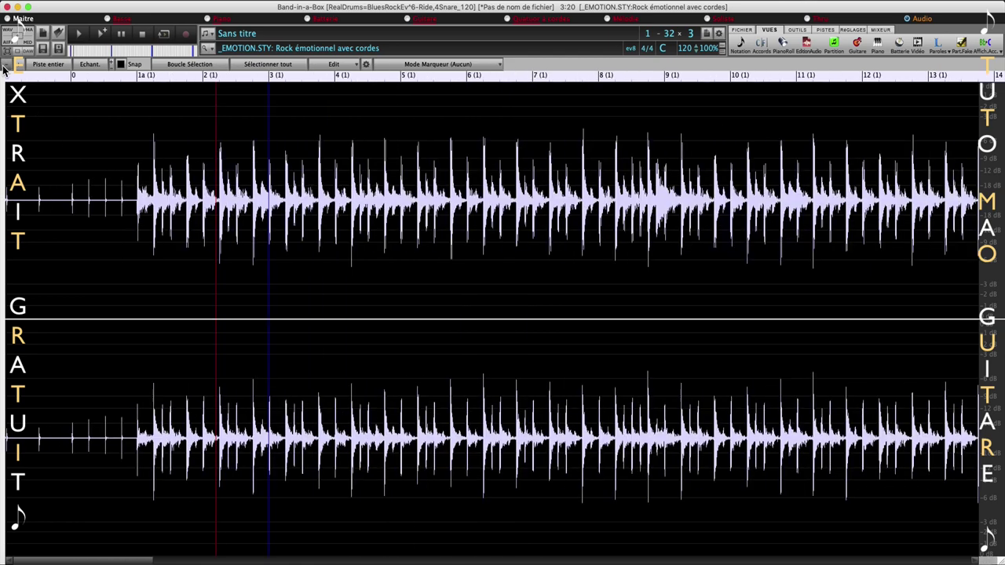
left_click(5, 68)
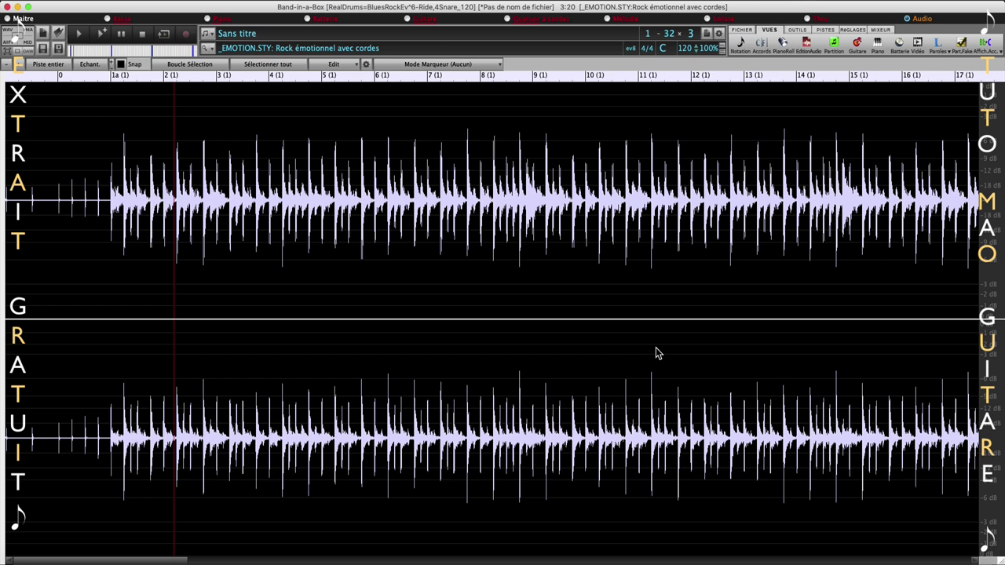
left_click(461, 65)
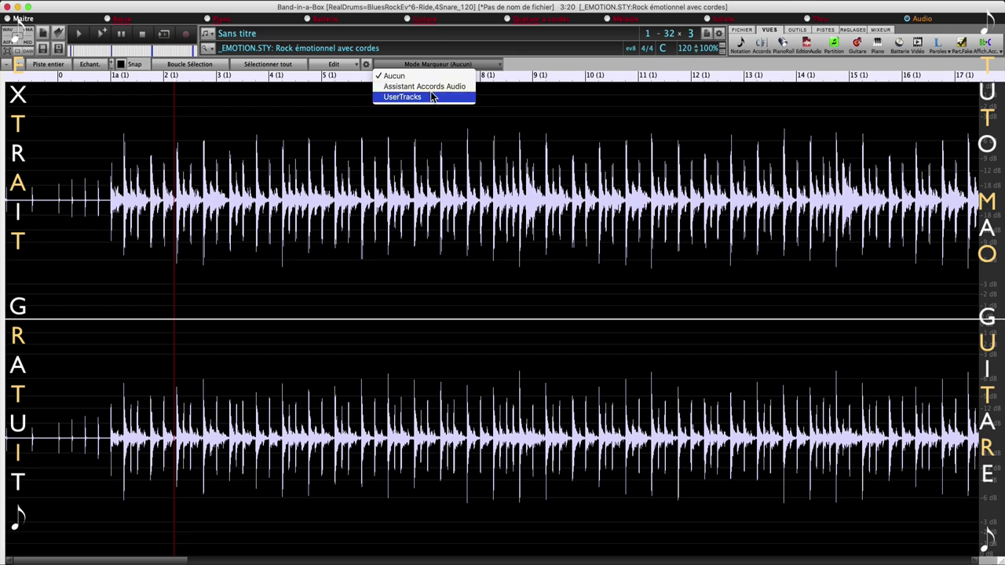
left_click(522, 70)
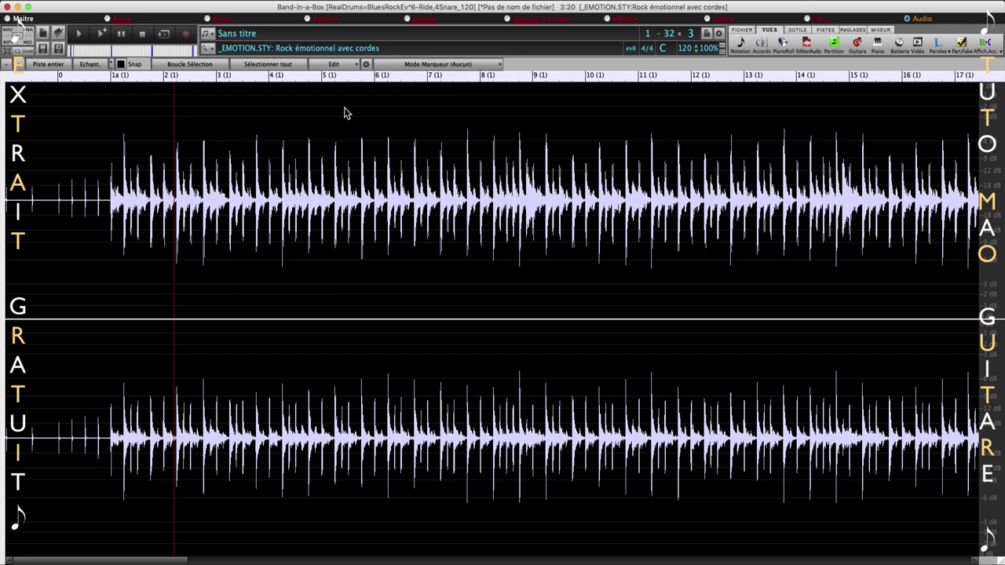
left_click(338, 64)
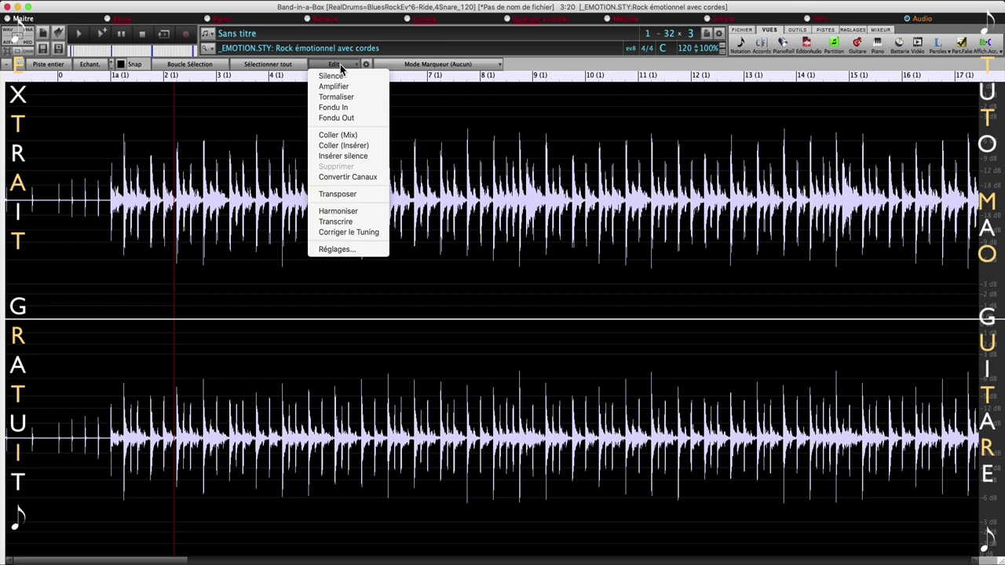
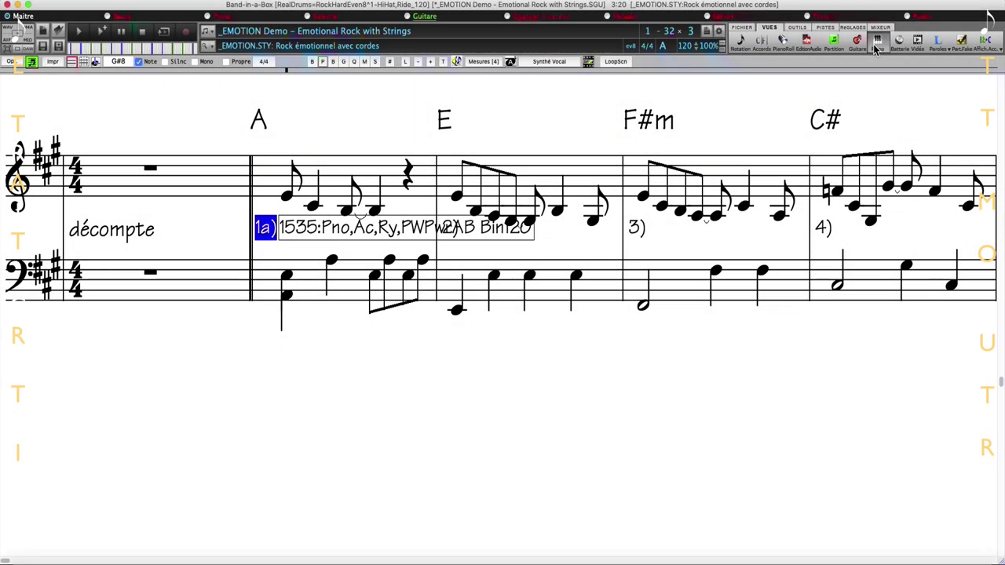
Display the piano keyboard window and move it below the notation staves
left_click(877, 43)
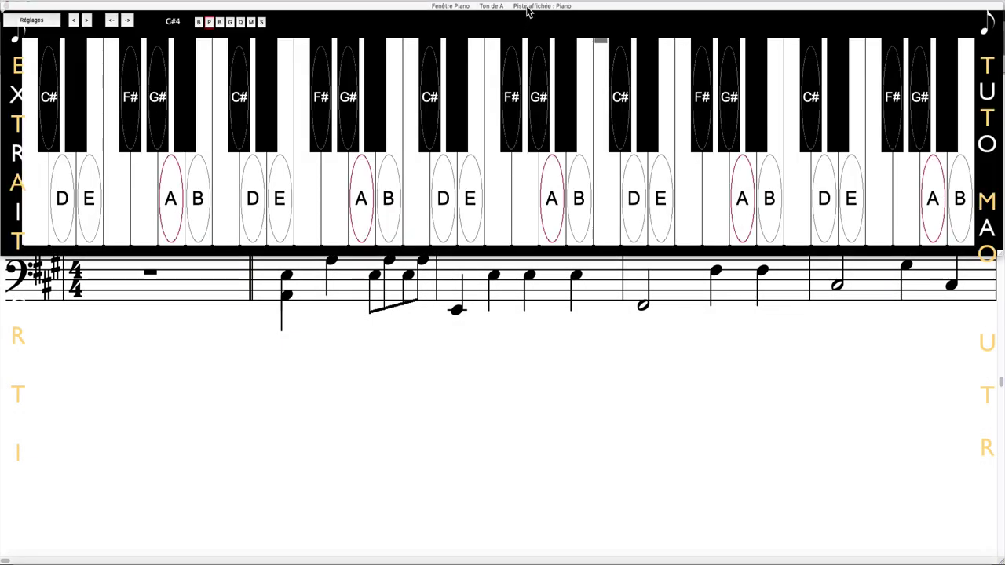
left_click_drag(530, 9, 534, 322)
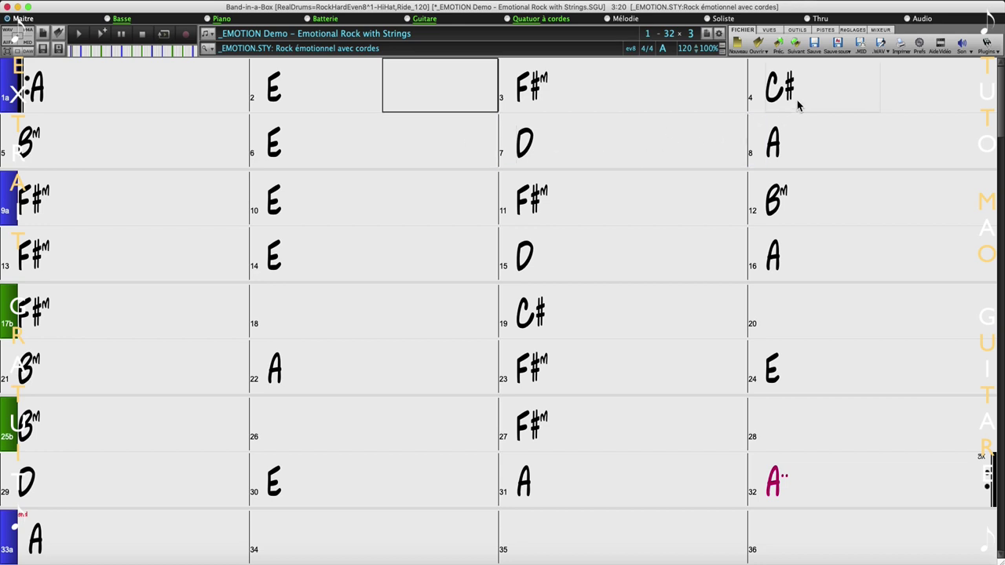
Open a MIDI file onto the Melody track
left_click(767, 52)
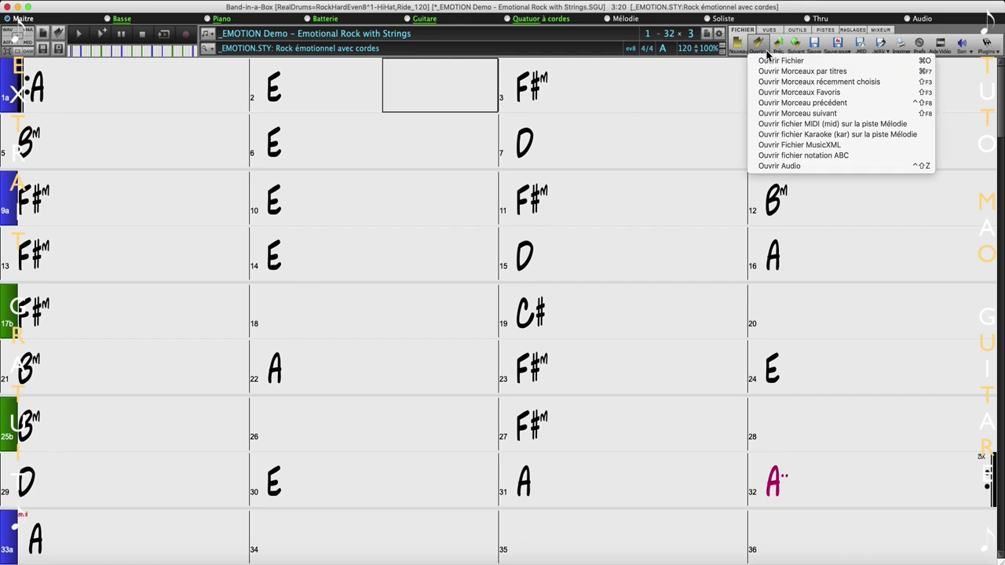
left_click(791, 127)
left_click(480, 330)
double_click(386, 101)
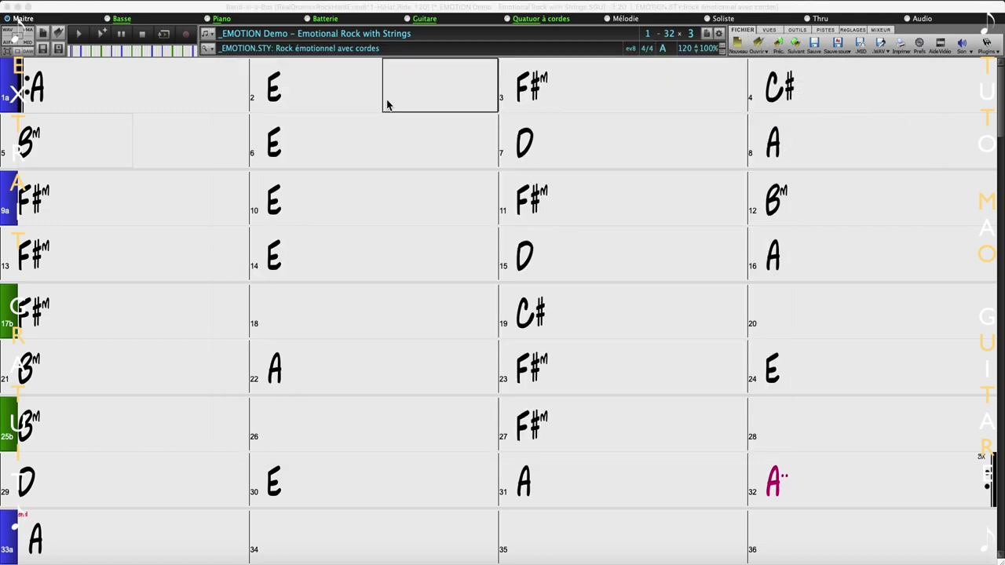
double_click(430, 339)
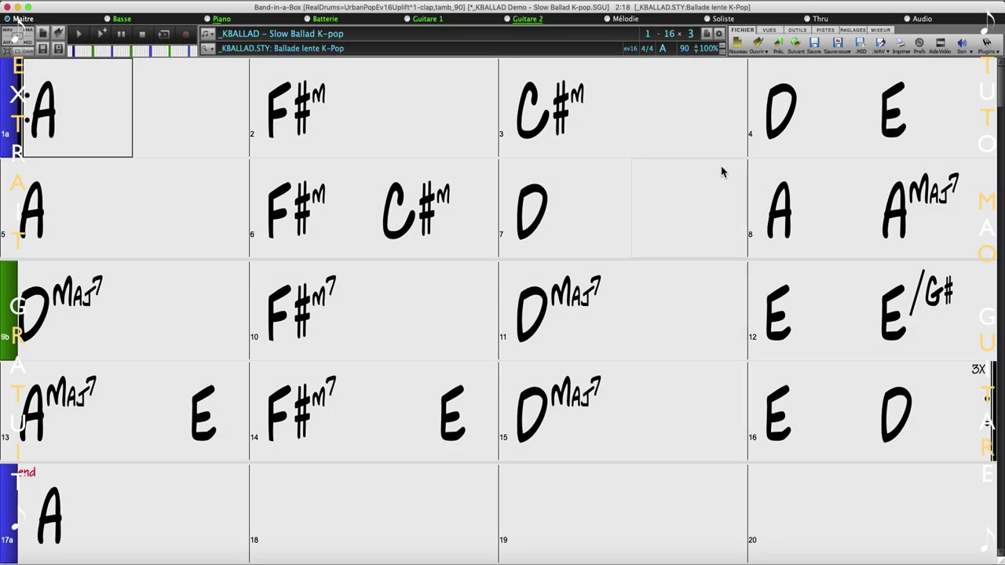
Switch the Slow Ballad K-pop song to the notation view
left_click(769, 30)
left_click(741, 43)
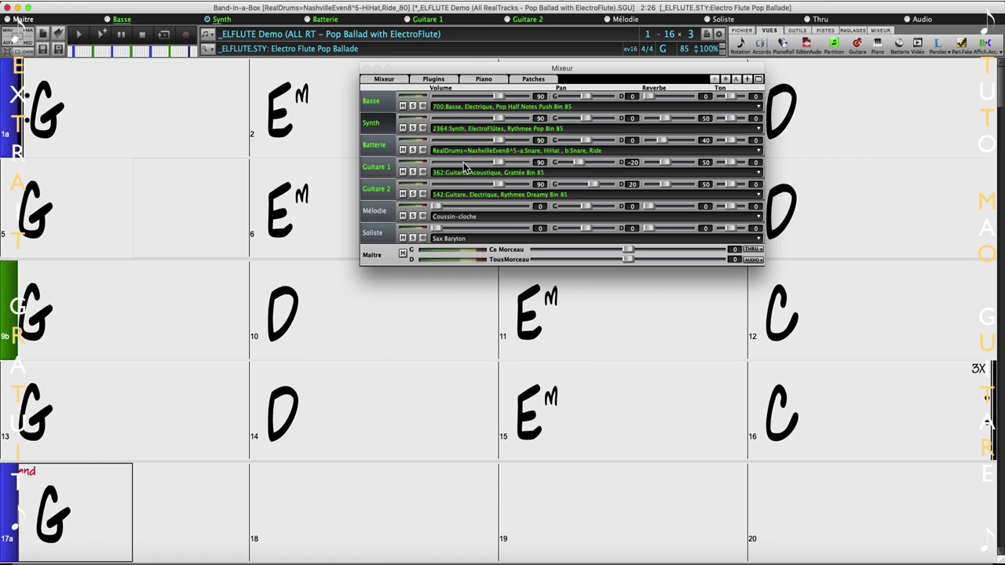
Assign the RealTrack 'Guitare, Electrique, Soliste Ballade Jazz Sw 85' to the Basse track and audition both its group and solo demos
right_click(481, 110)
mouse_move(482, 125)
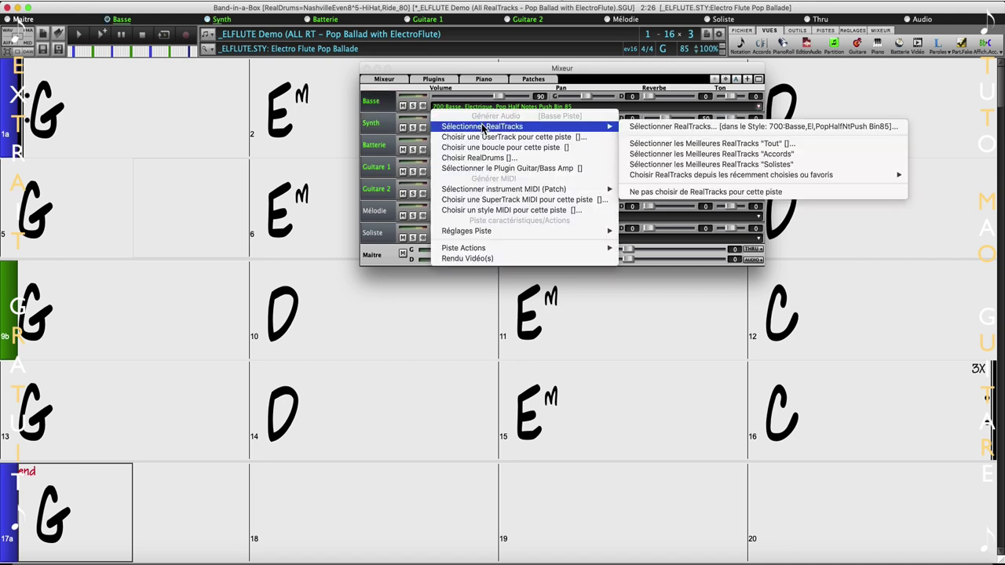
left_click(645, 125)
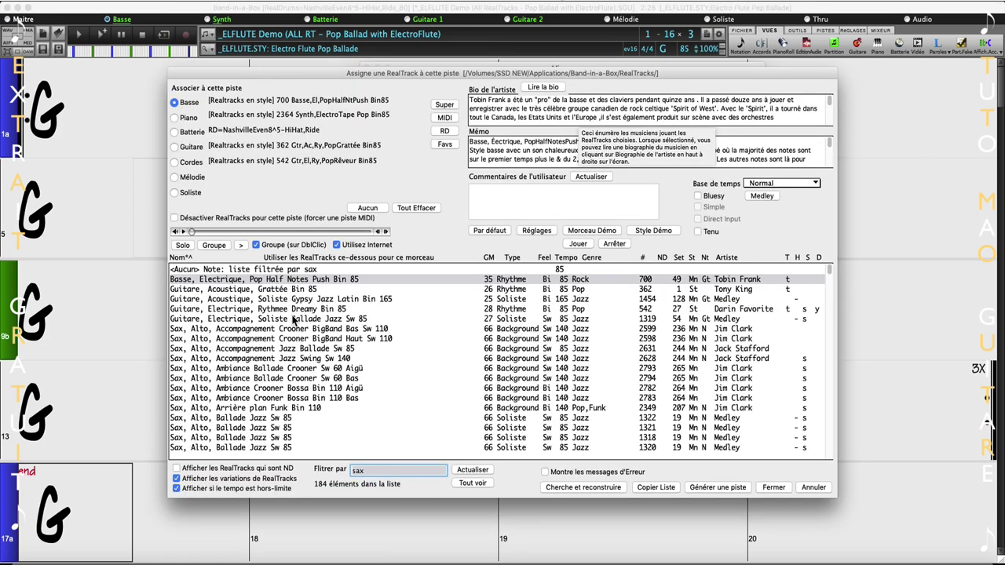
left_click(252, 322)
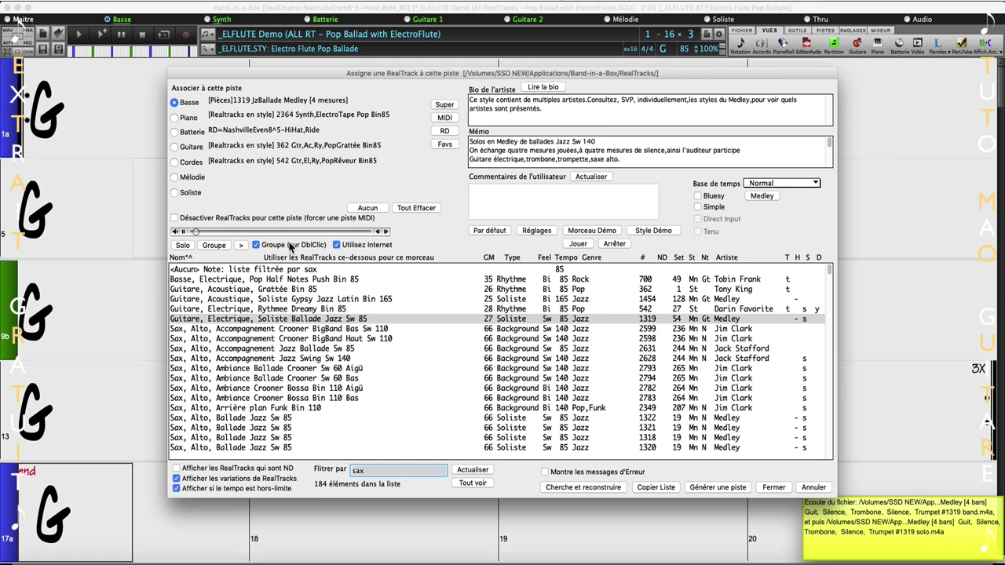
left_click(239, 242)
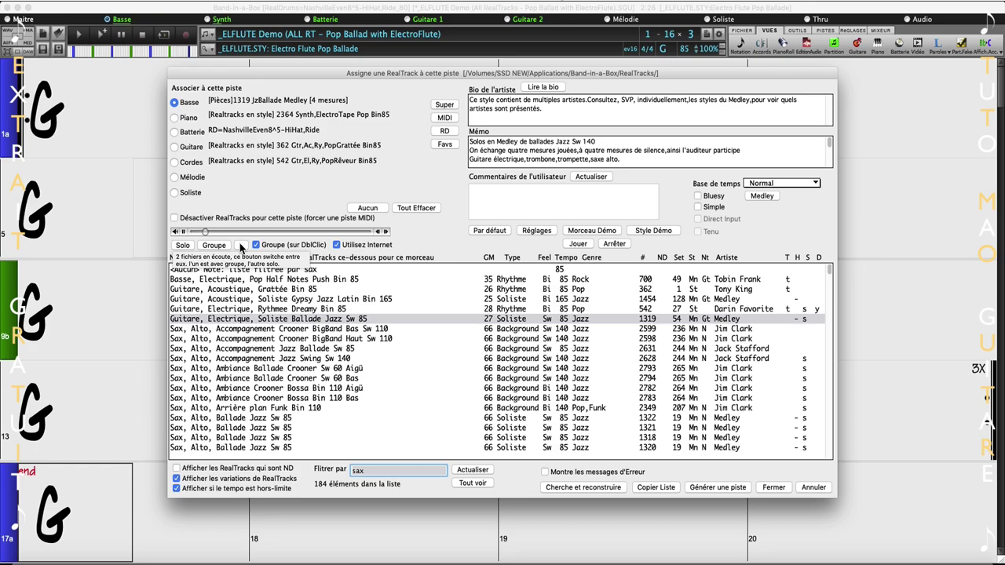
left_click(239, 245)
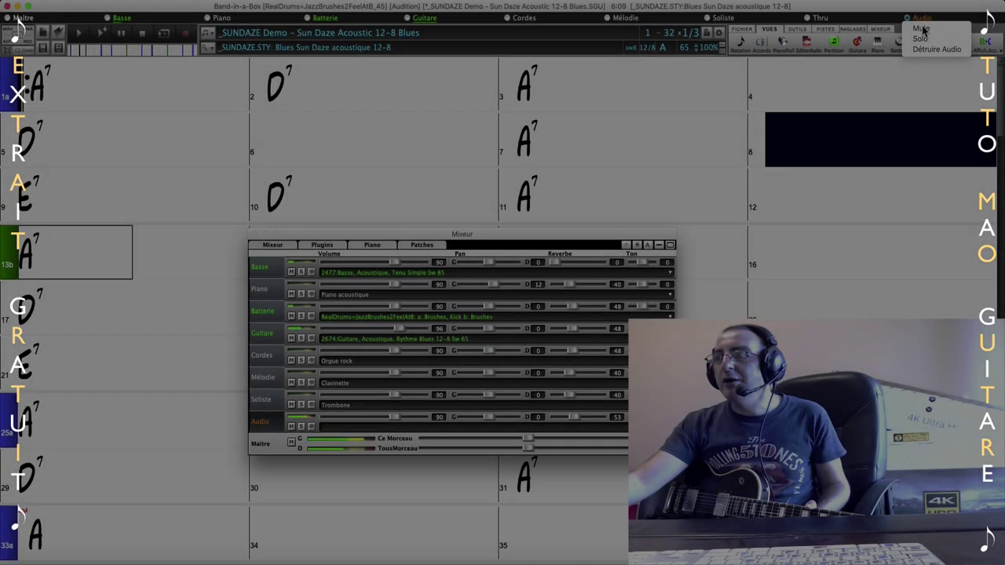
Solo the Audio track during playback, lower its reverb to 41, and turn its solo off again
left_click(922, 38)
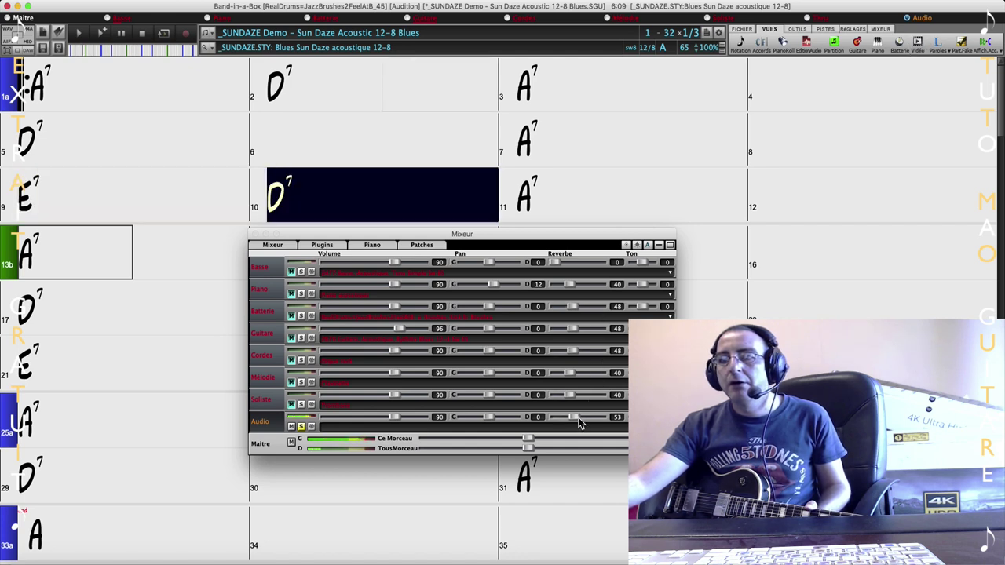
left_click_drag(578, 417, 570, 422)
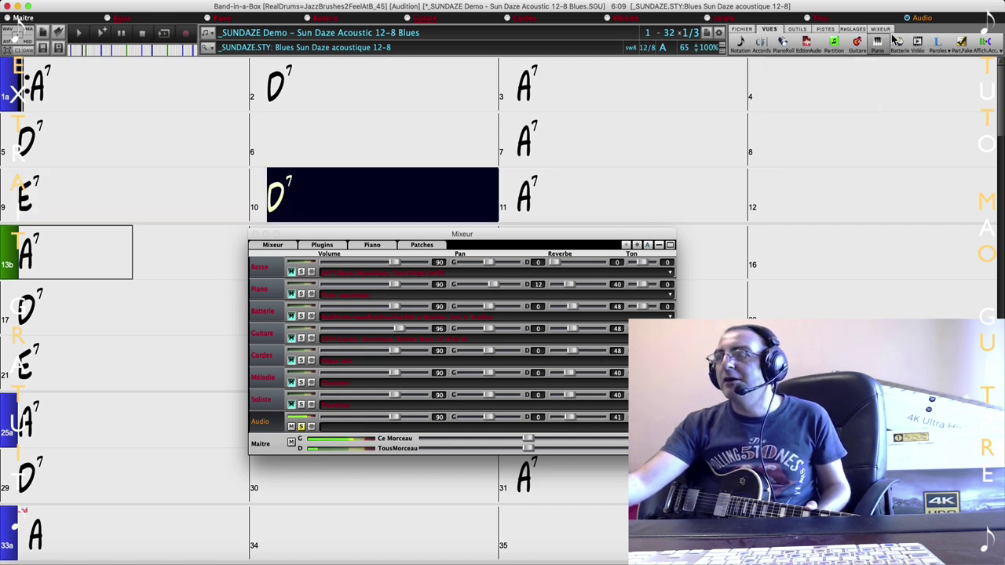
left_click(918, 18)
left_click(921, 38)
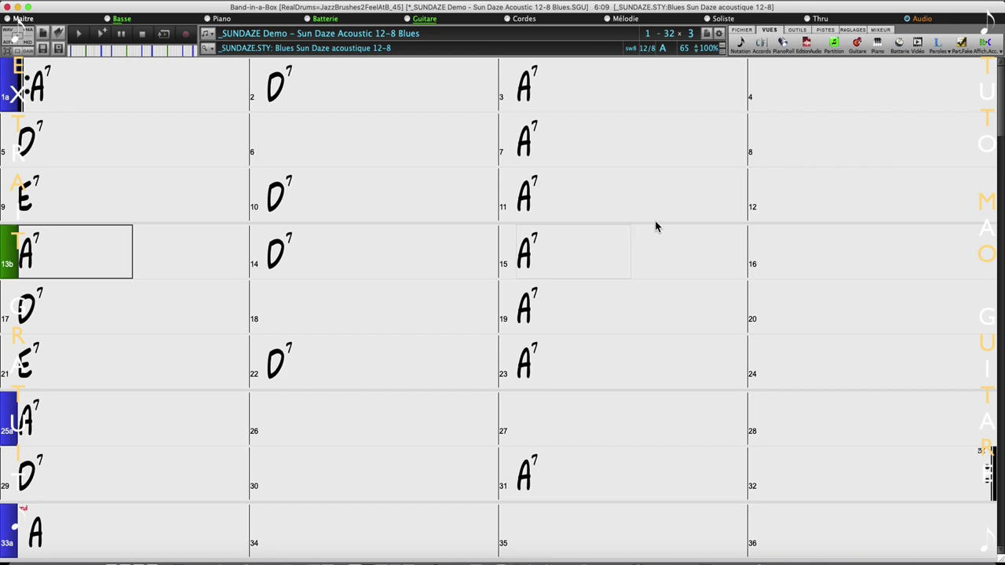
Solo the Audio track and open its waveform in the audio editor
left_click(922, 24)
left_click(927, 28)
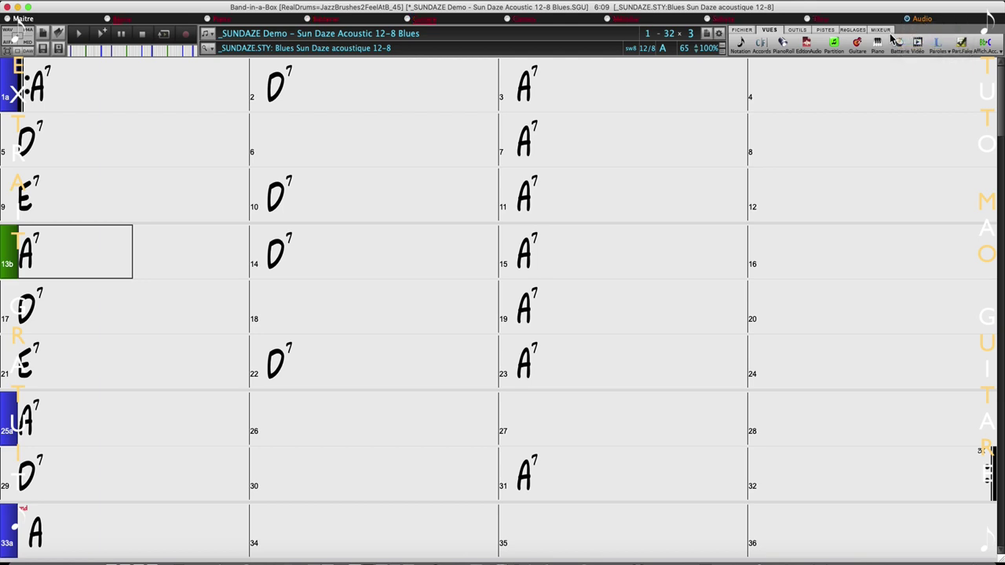
left_click(805, 44)
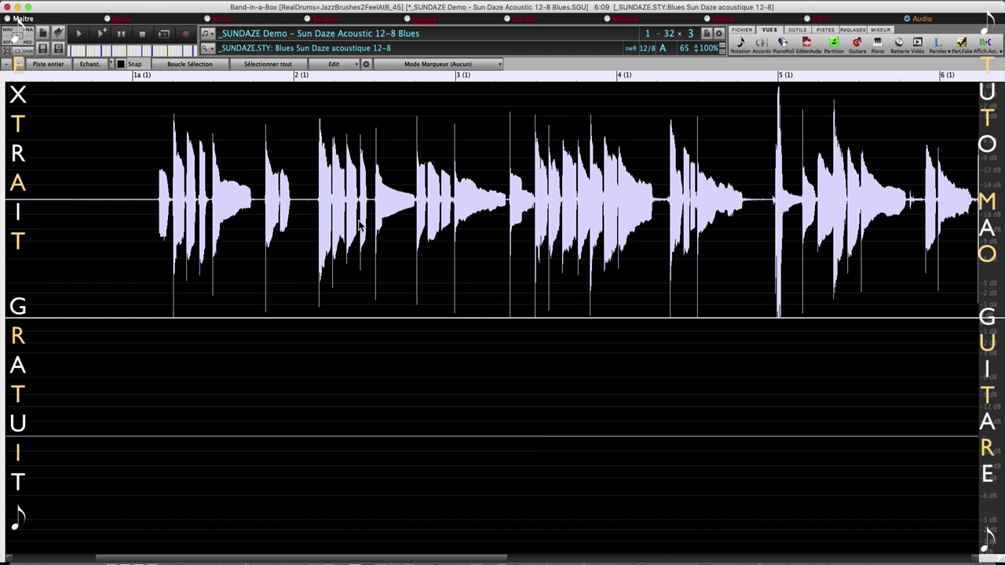
Play the soloed Audio track, set its volume to 127 and reverb to 70 in the mixer, and stop playback
left_click(79, 33)
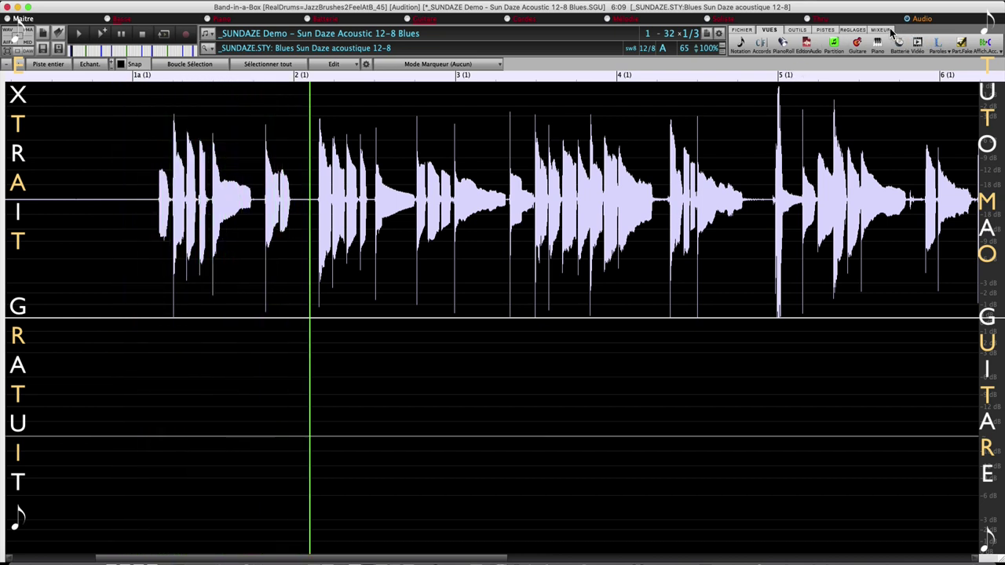
key("super+shift+m")
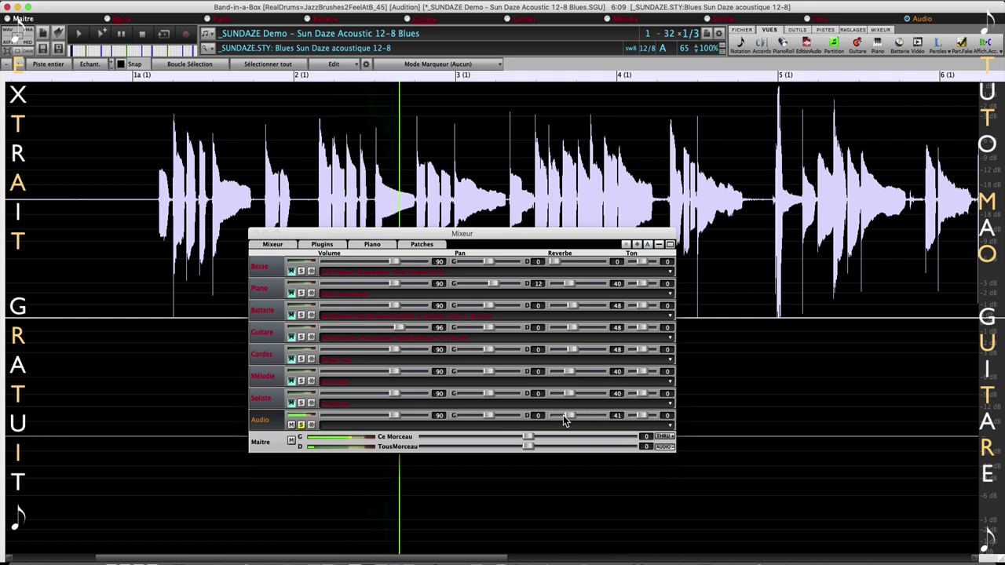
mouse_move(563, 415)
left_mouse_down()
mouse_move(549, 417)
mouse_move(579, 418)
left_mouse_up()
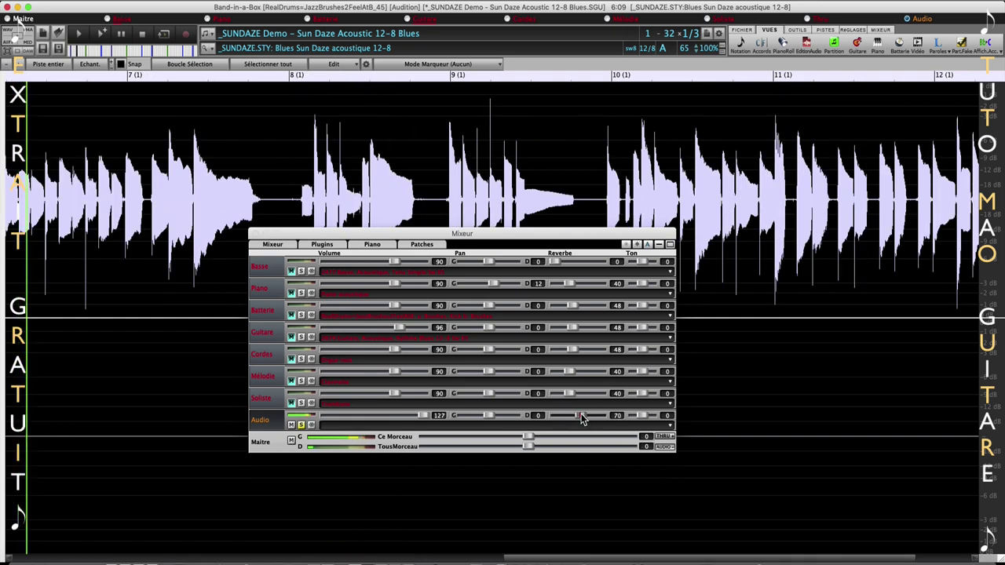
left_click(256, 234)
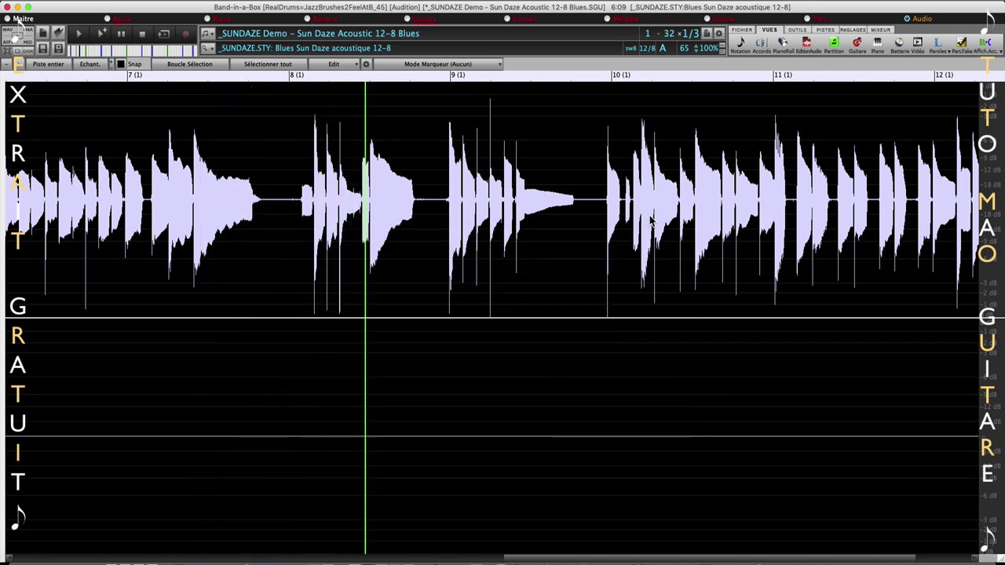
left_click(145, 36)
Examine the recorded guitar waveform at different zoom levels, from the full recording to the details around bars 5 and 8
left_click(10, 68)
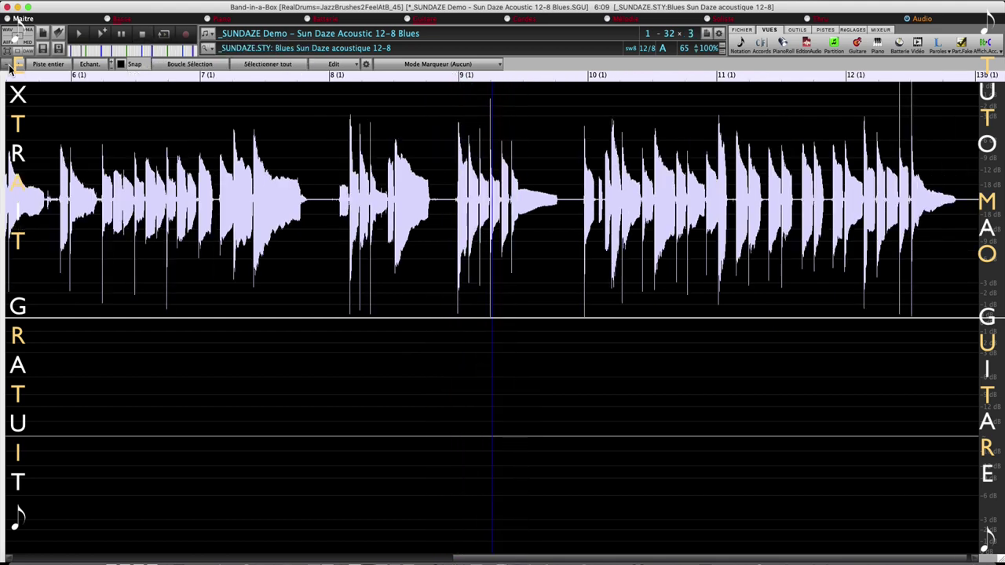
left_click(9, 68)
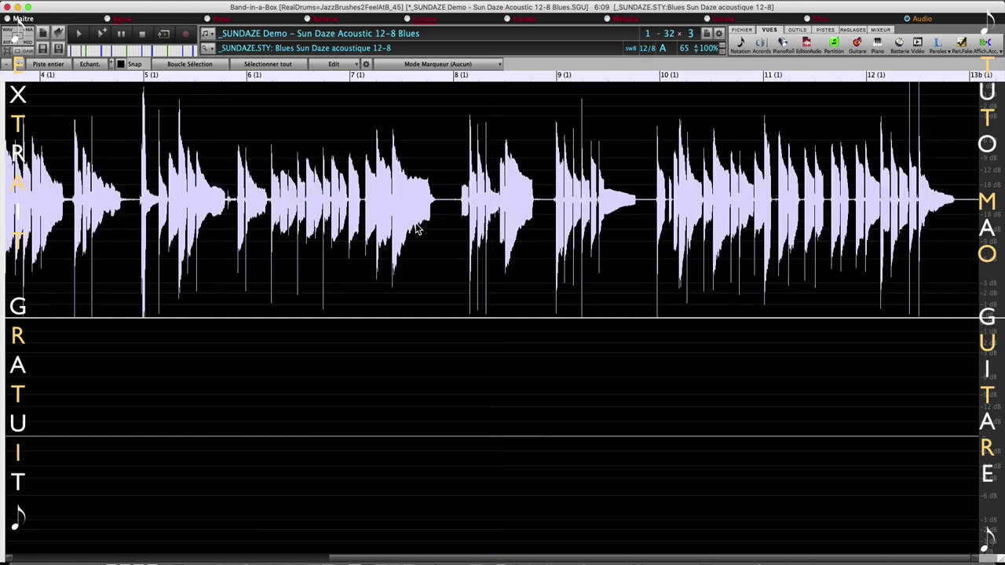
scroll(416, 228, "down", 2)
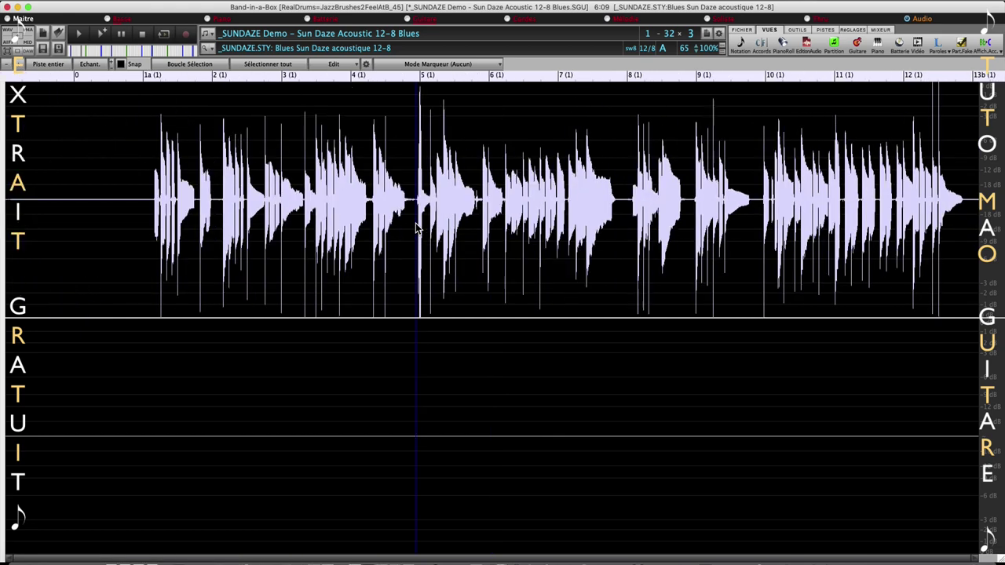
scroll(416, 228, "up", 6)
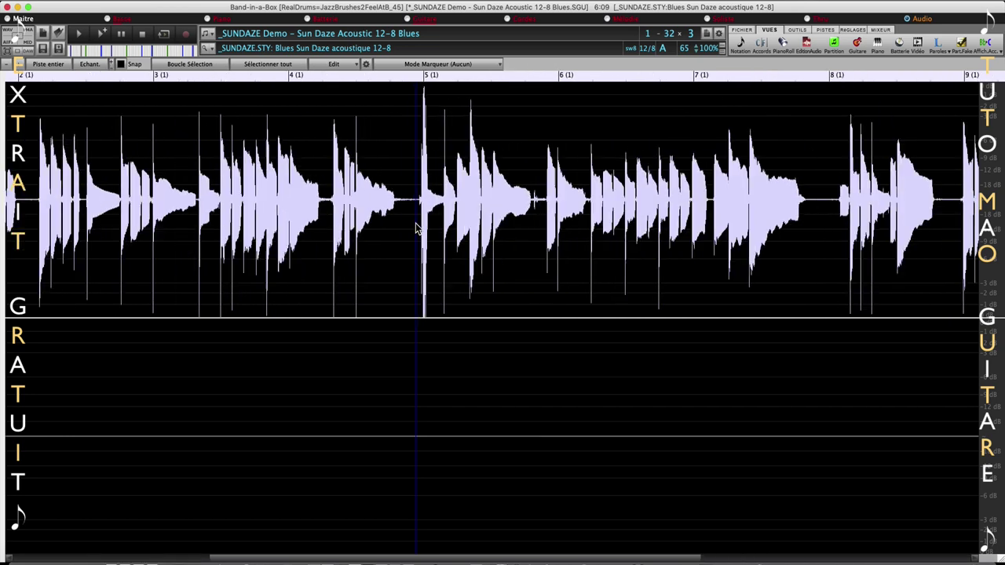
scroll(417, 228, "up", 2)
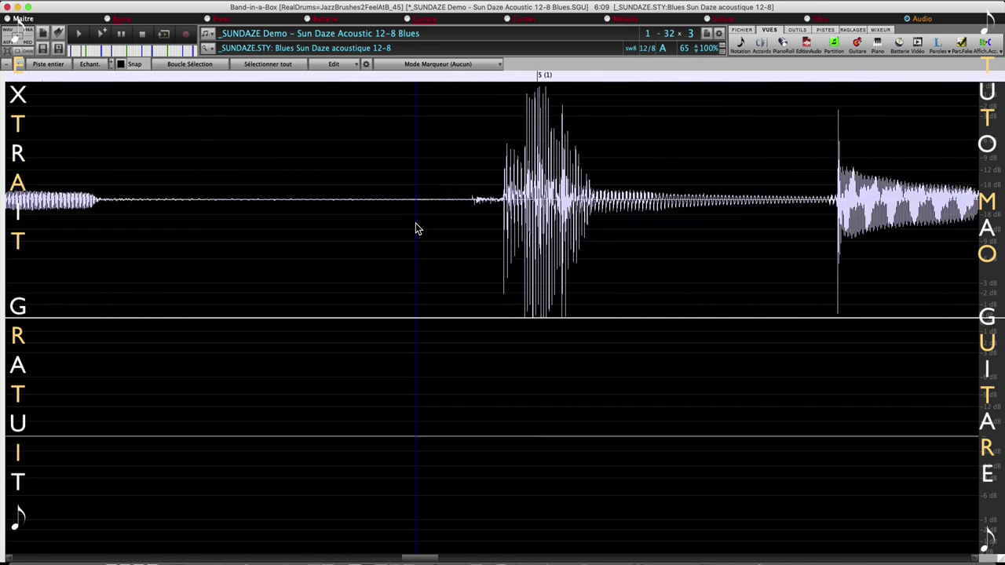
scroll(416, 227, "down", 4)
scroll(416, 228, "down", 4)
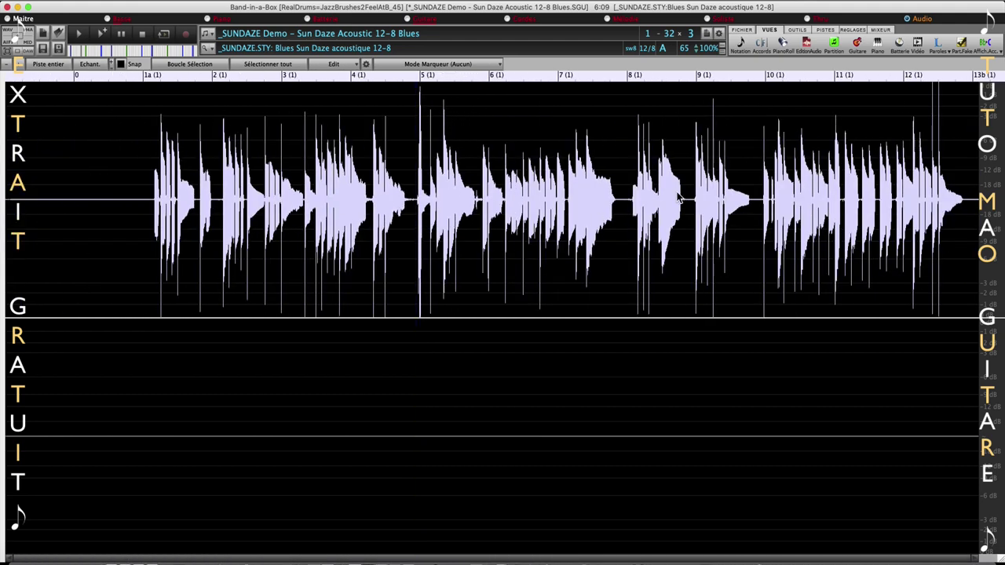
scroll(679, 196, "up", 2)
scroll(679, 196, "up", 1)
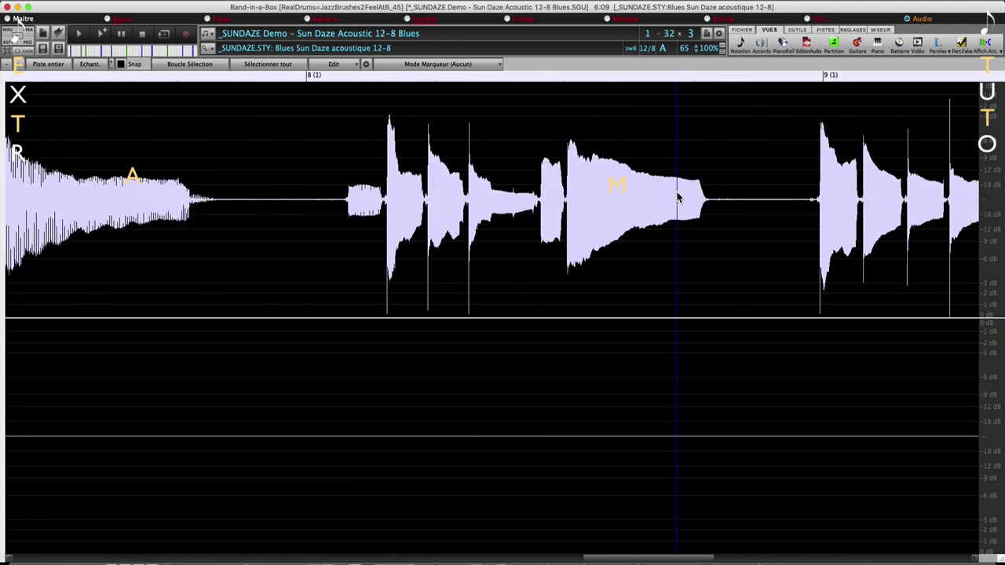
scroll(679, 196, "down", 3)
scroll(680, 198, "down", 2)
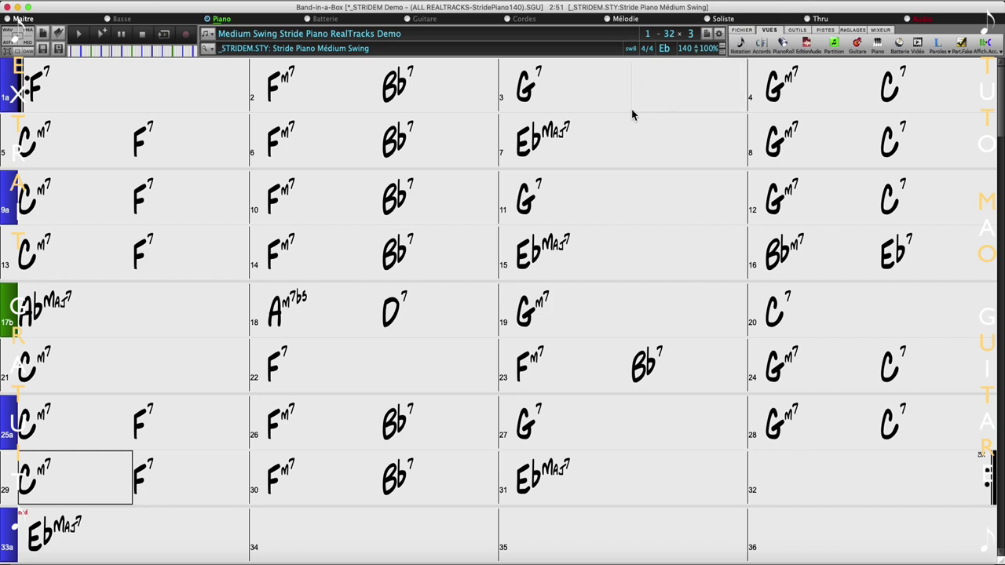
Show the stride piano song in the notation and piano keyboard windows and play its opening bars
left_click(742, 49)
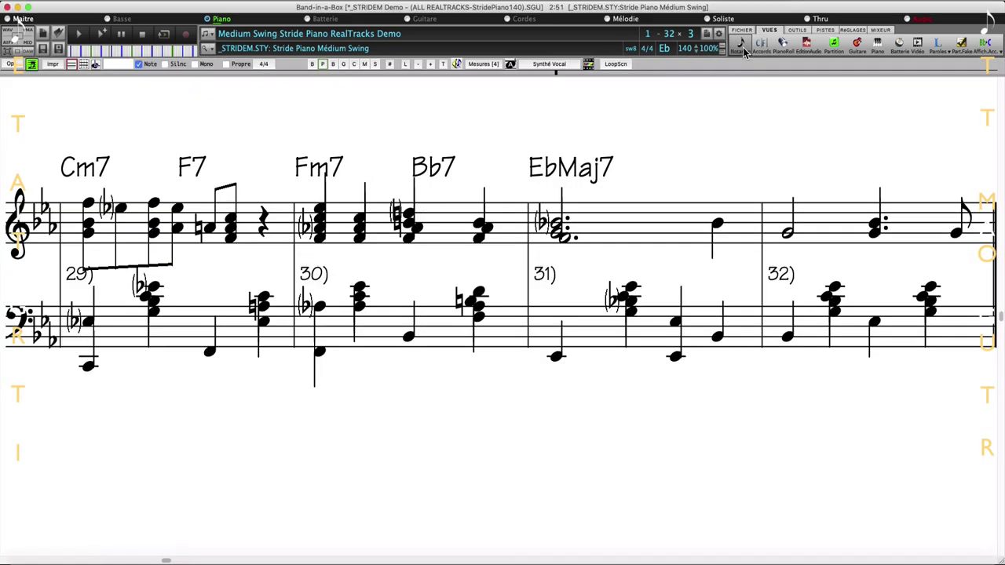
left_click(881, 47)
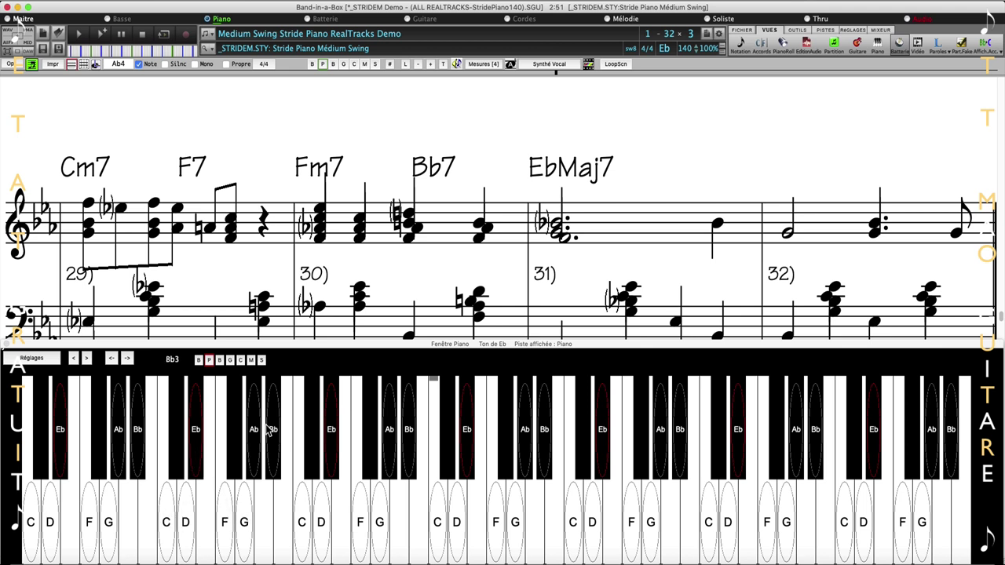
left_click(78, 34)
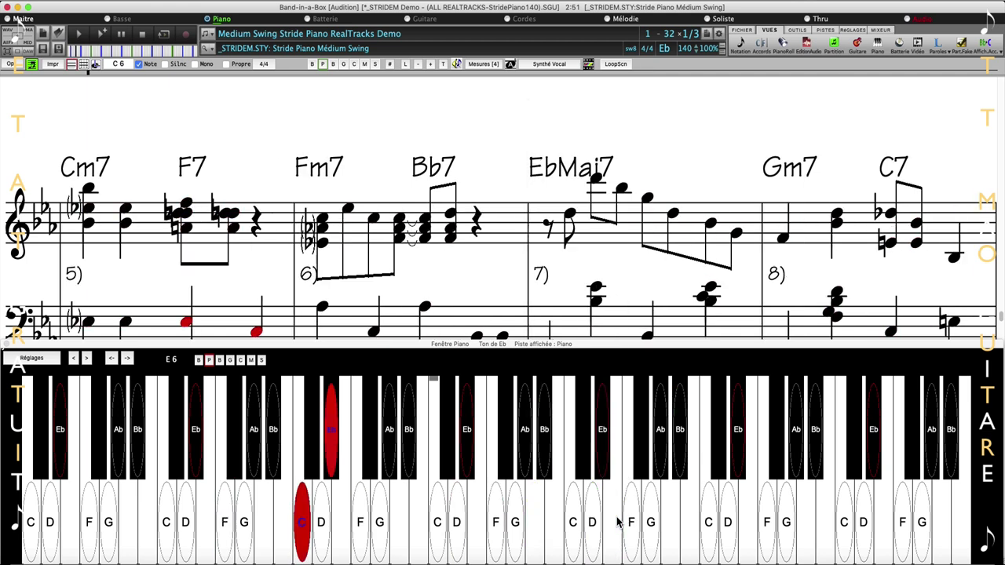
left_click(143, 35)
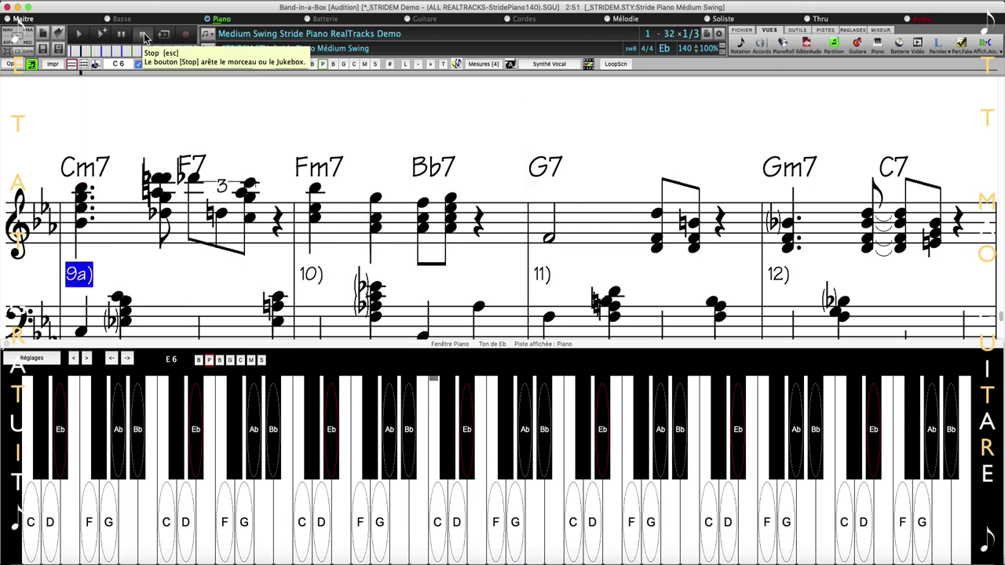
left_click(144, 36)
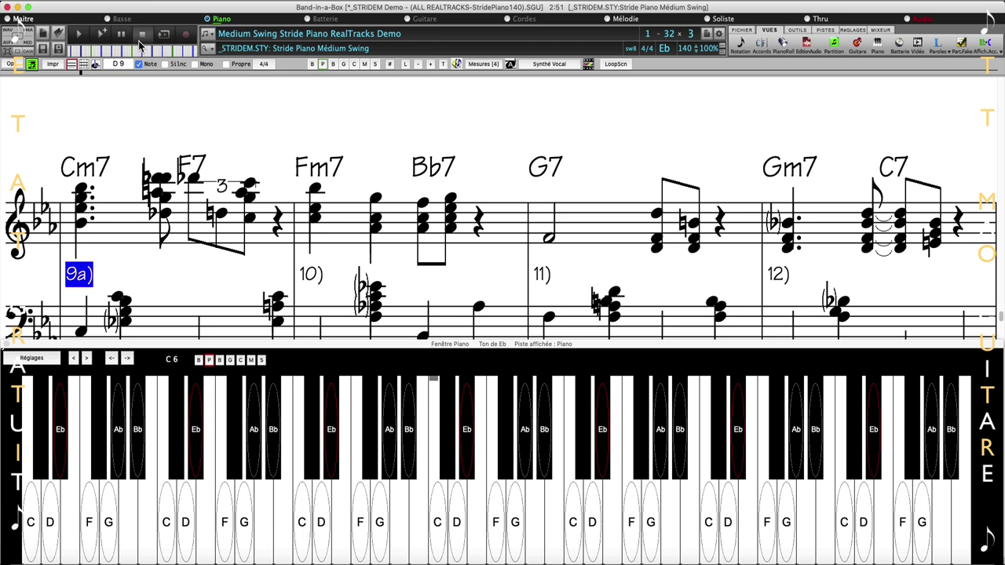
Disable the automatic keyboard range in the piano settings and open the choices for the number of octaves
left_click(33, 358)
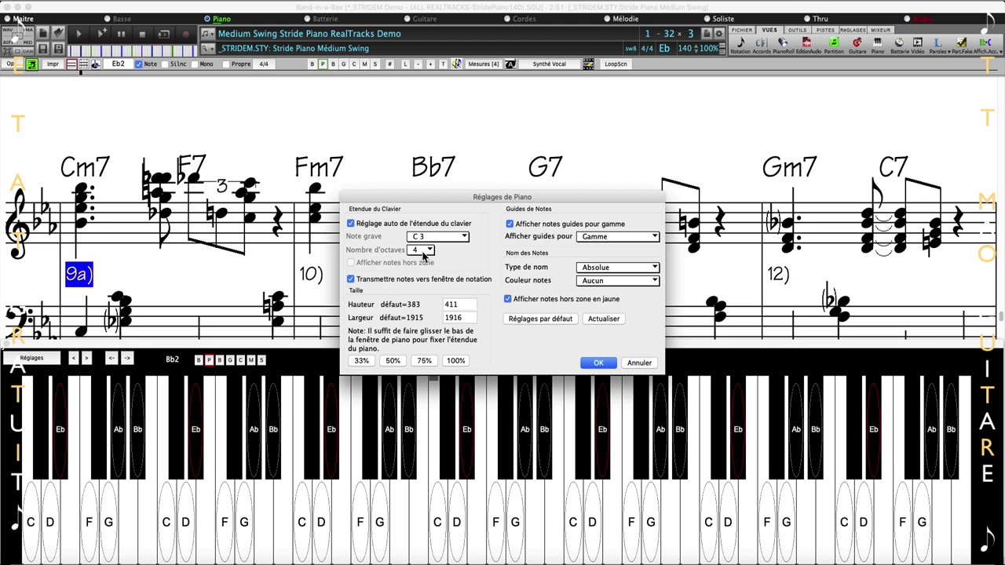
left_click(351, 223)
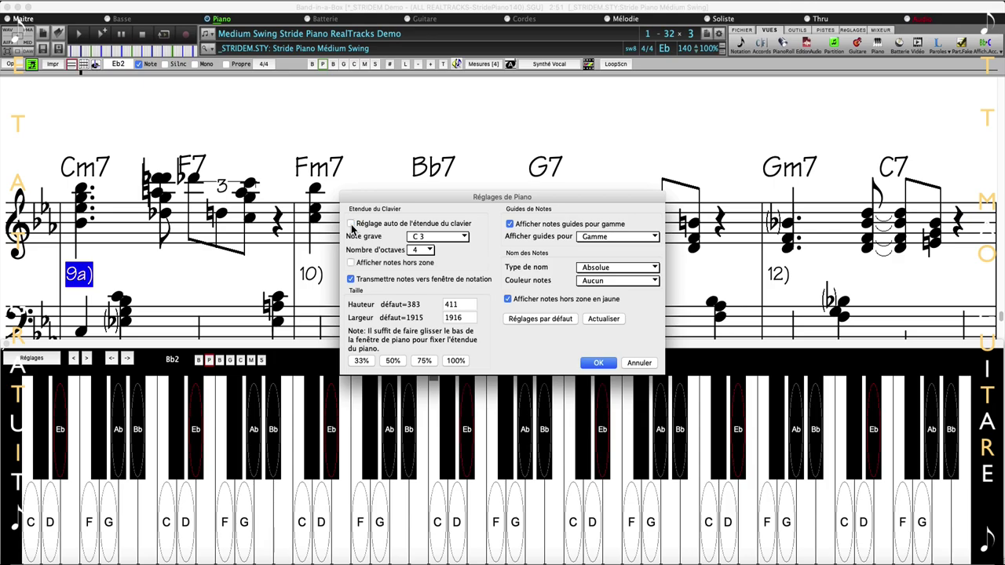
left_click(429, 250)
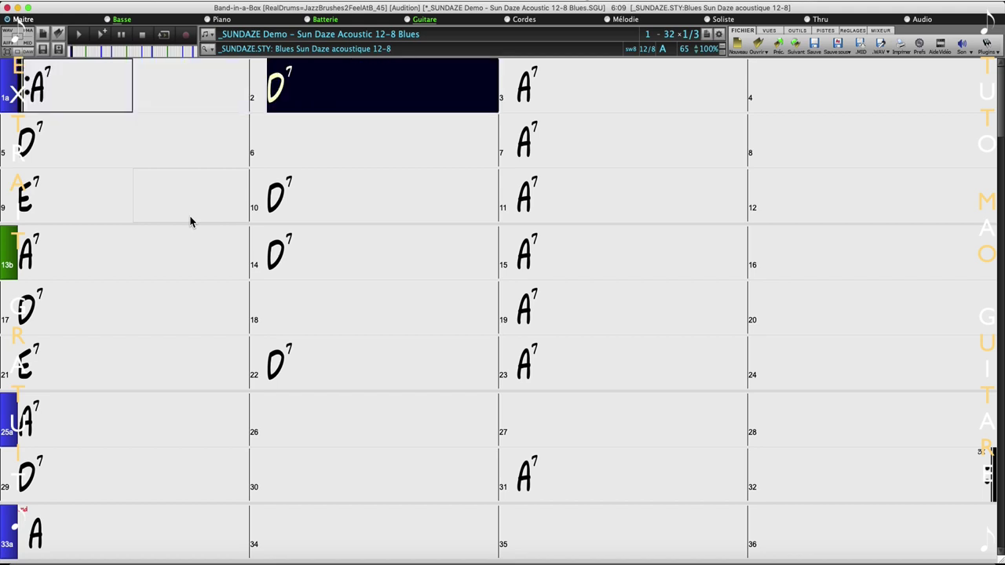
Stop playback of the Sun Daze blues song and select bar 1 of the chord sheet
left_click(143, 34)
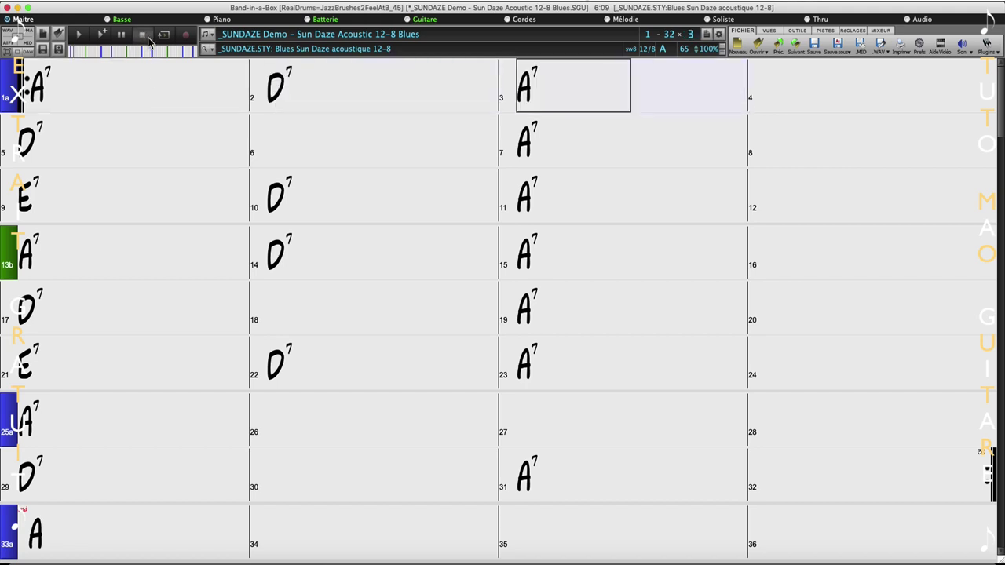
left_click(121, 93)
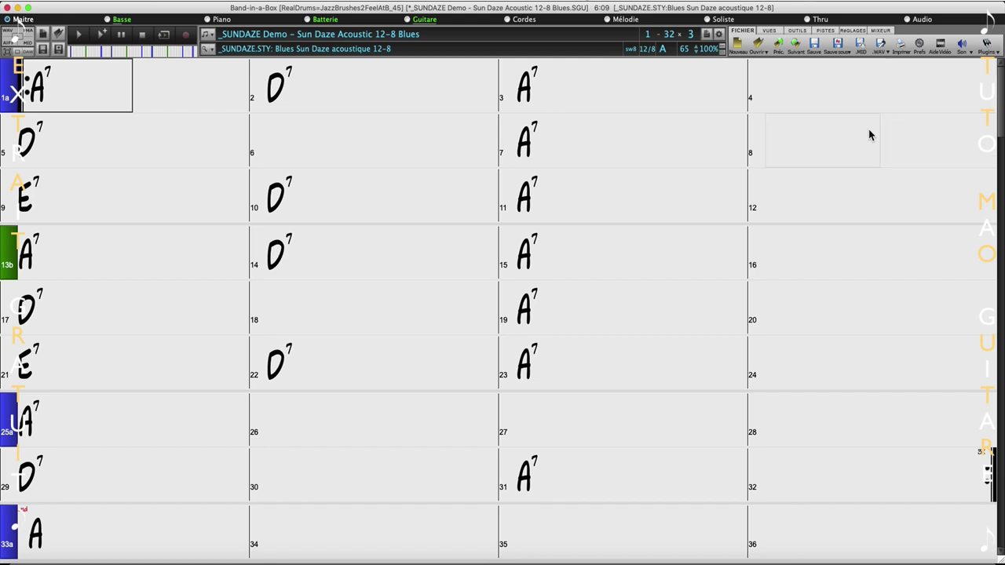
Show the mixer, open the Melodist for the Sun Daze song, and disable chord generation and style changes
left_click(881, 31)
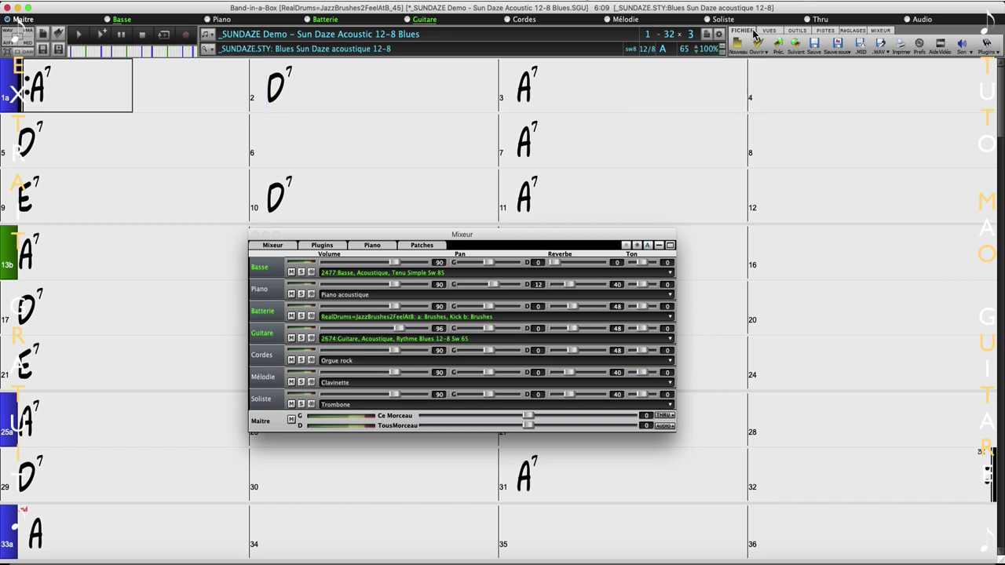
left_click(822, 31)
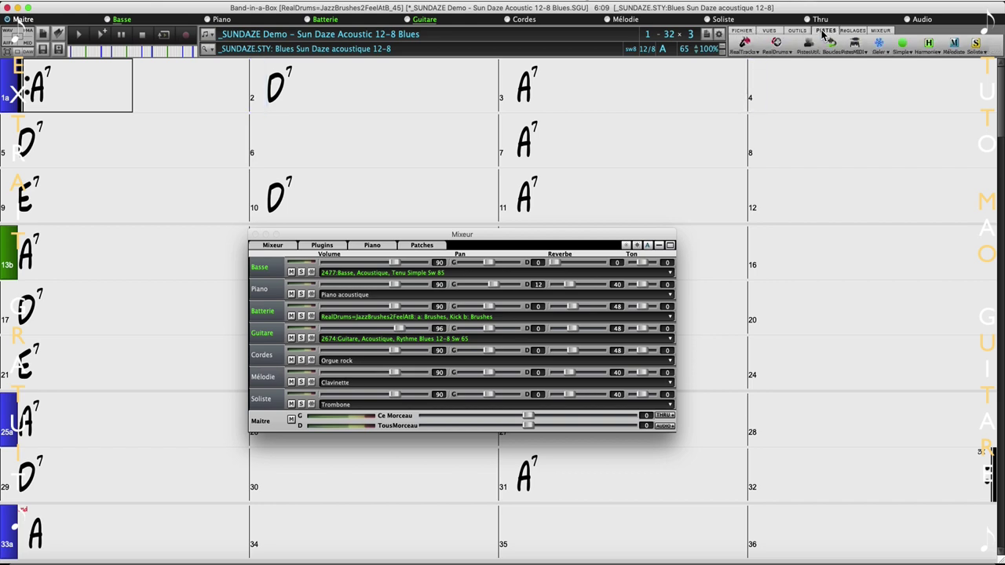
left_click(955, 46)
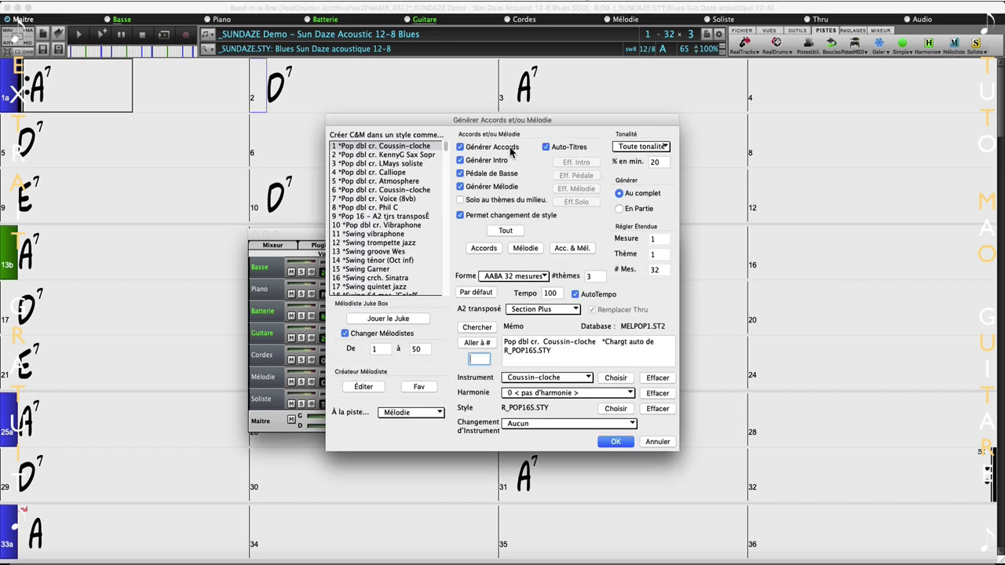
left_click(461, 148)
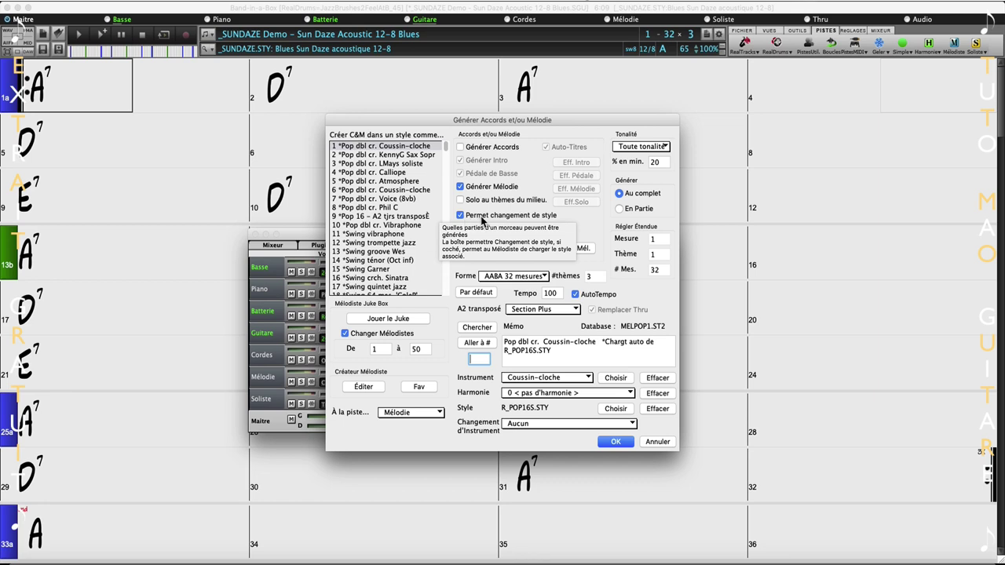
left_click(461, 217)
Generate a melody with Melodist 2, "Pop dbl cr. KennyG Sax Sopr", on the Melody track
left_click(409, 163)
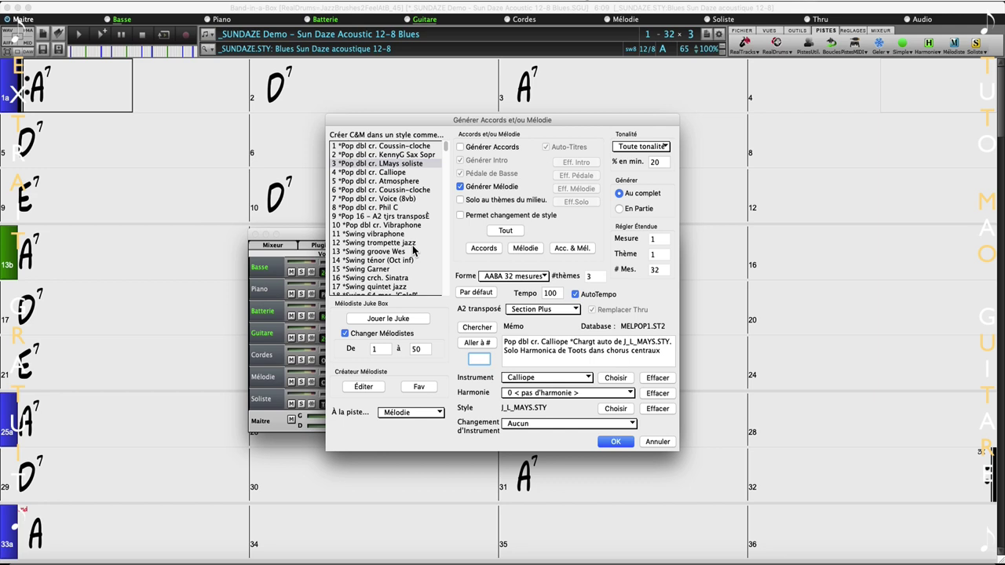
left_click(404, 155)
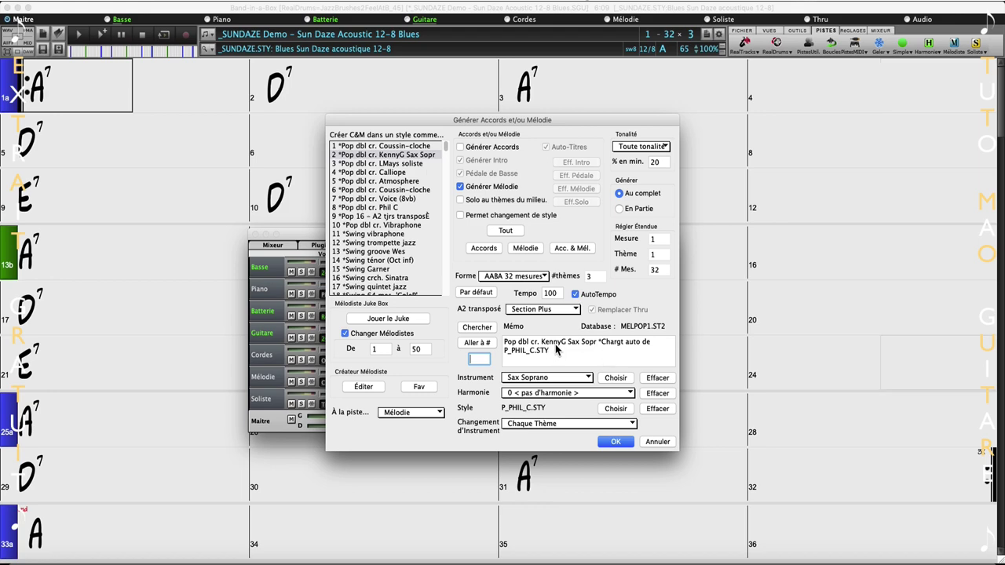
left_click(612, 443)
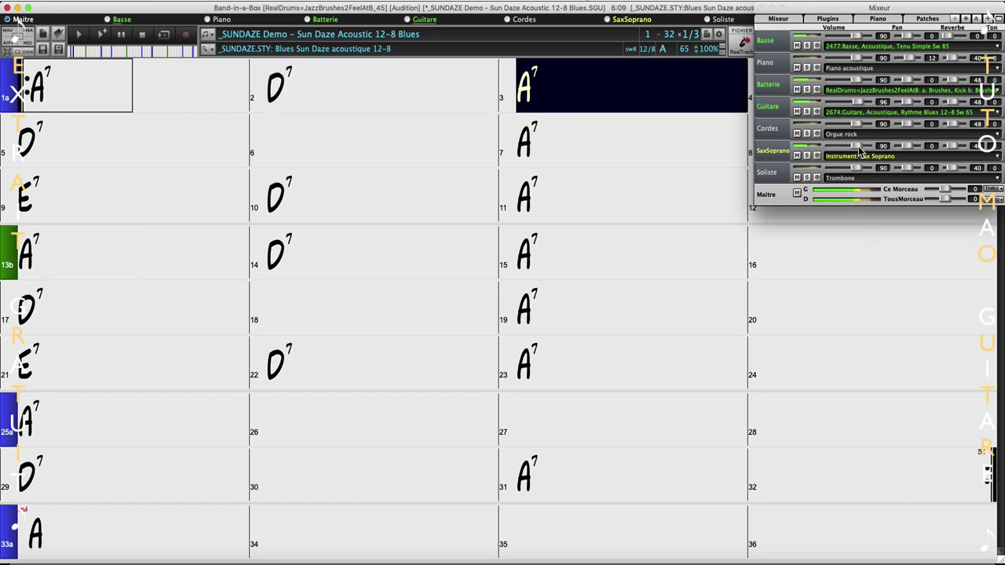
Raise the soprano sax track's volume to 111, close the mixer and open the notation view
left_click_drag(858, 147, 864, 149)
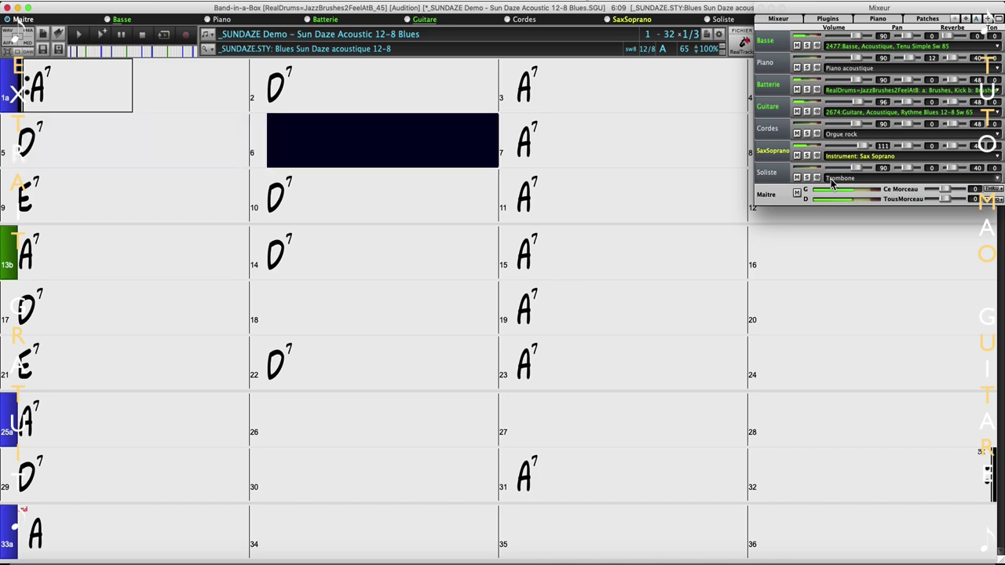
left_click(761, 8)
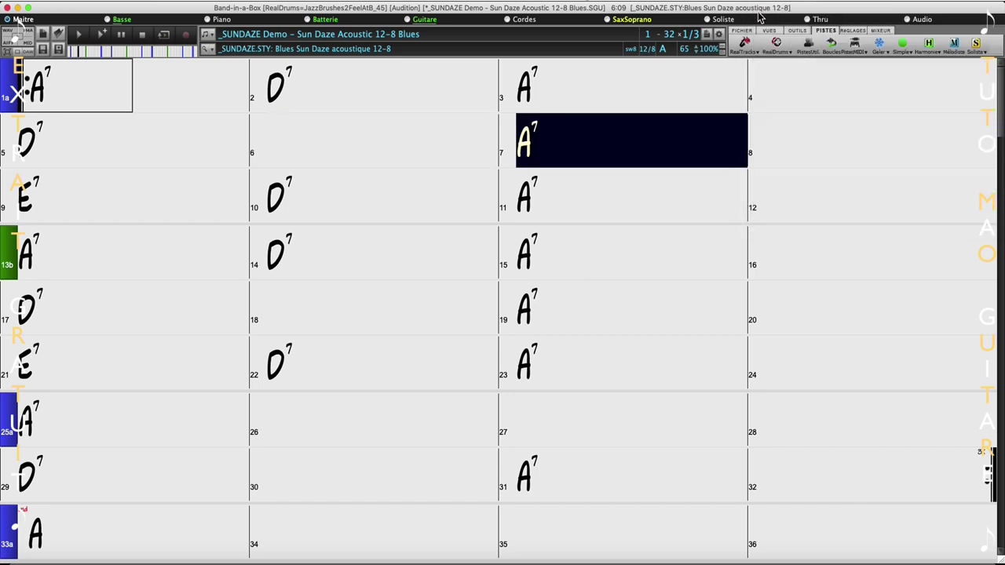
left_click(769, 30)
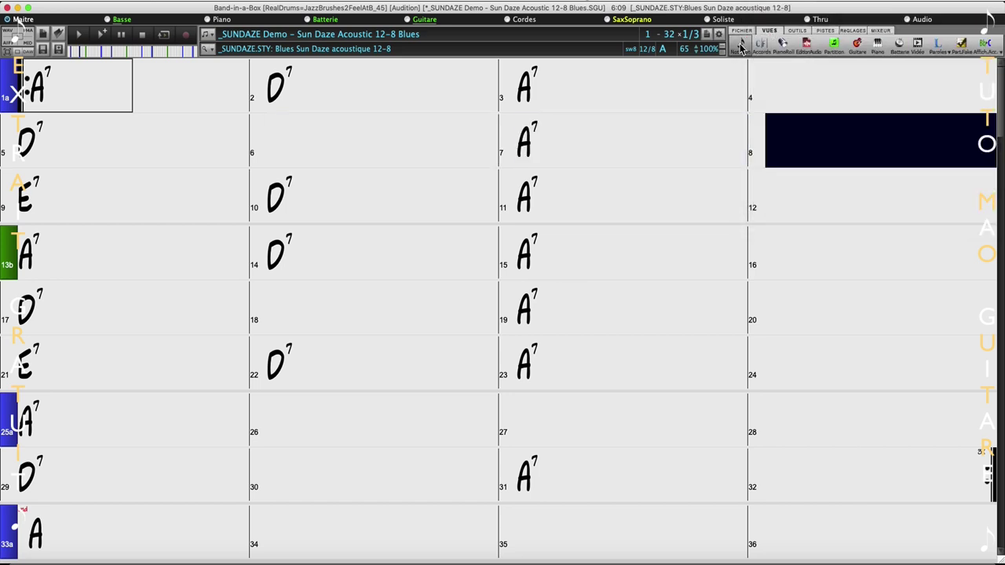
left_click(740, 45)
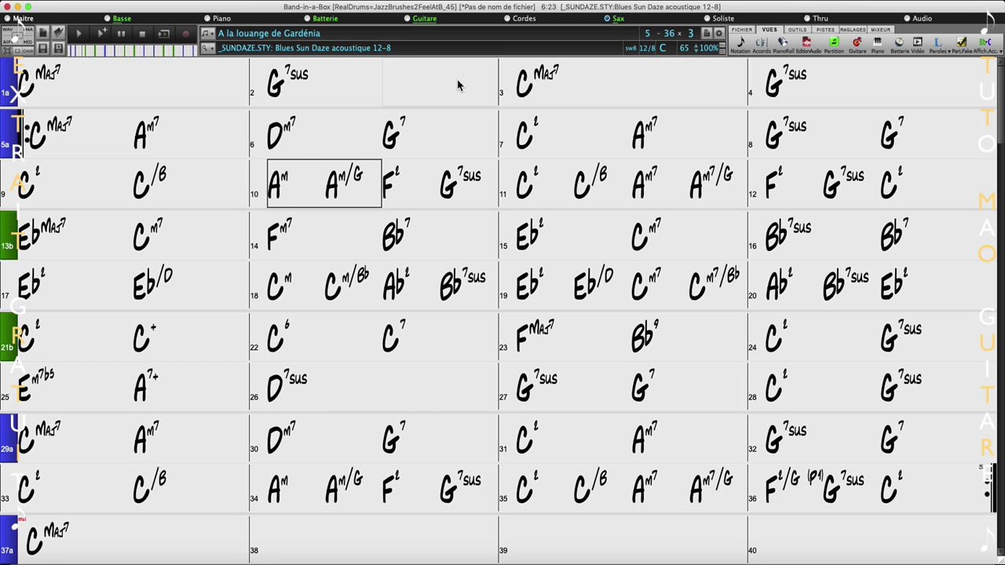
Audition the _STORMY style, "Stormy Blues avec percussion", in the StylePicker and stop its preview
left_click(204, 49)
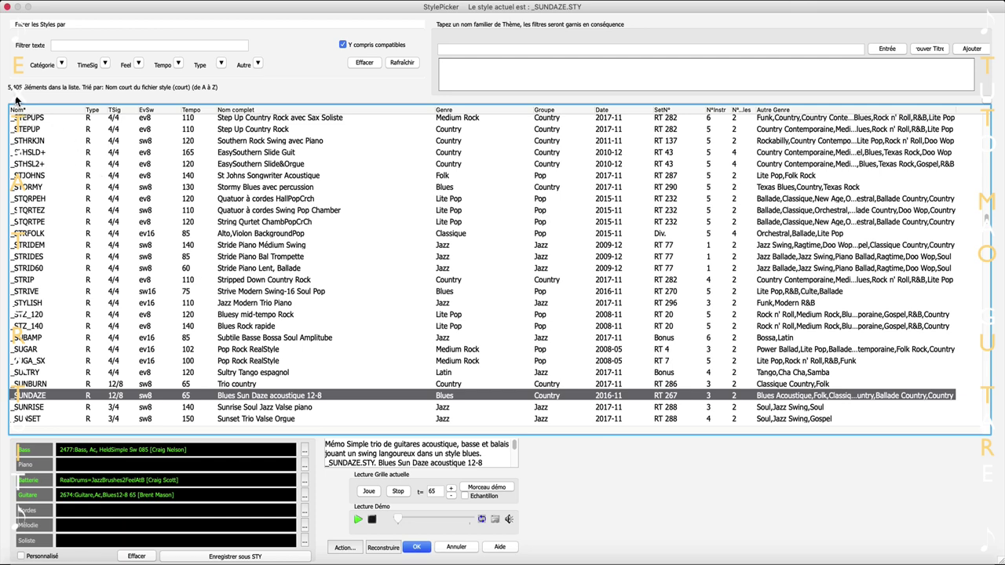
left_click(237, 189)
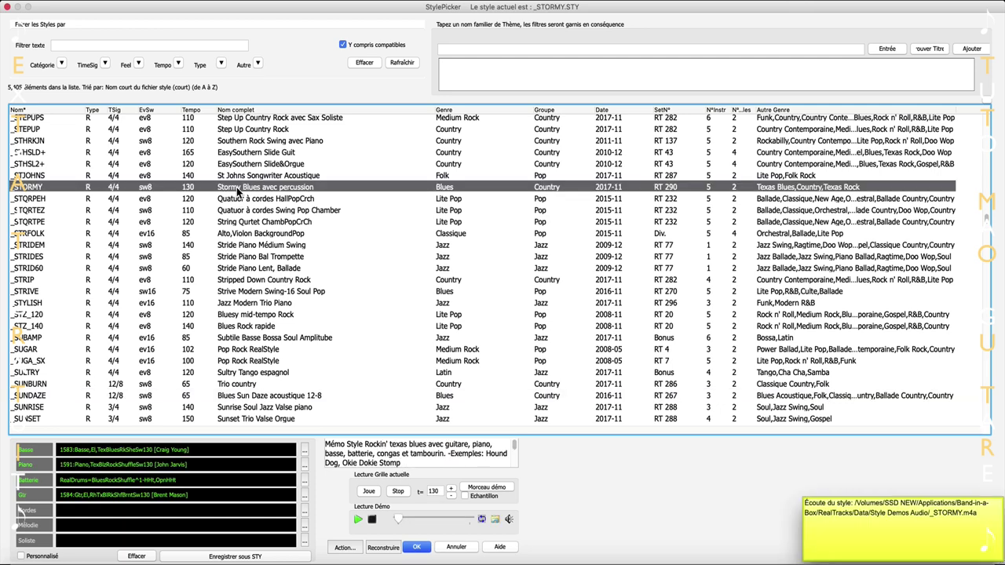
left_click(399, 491)
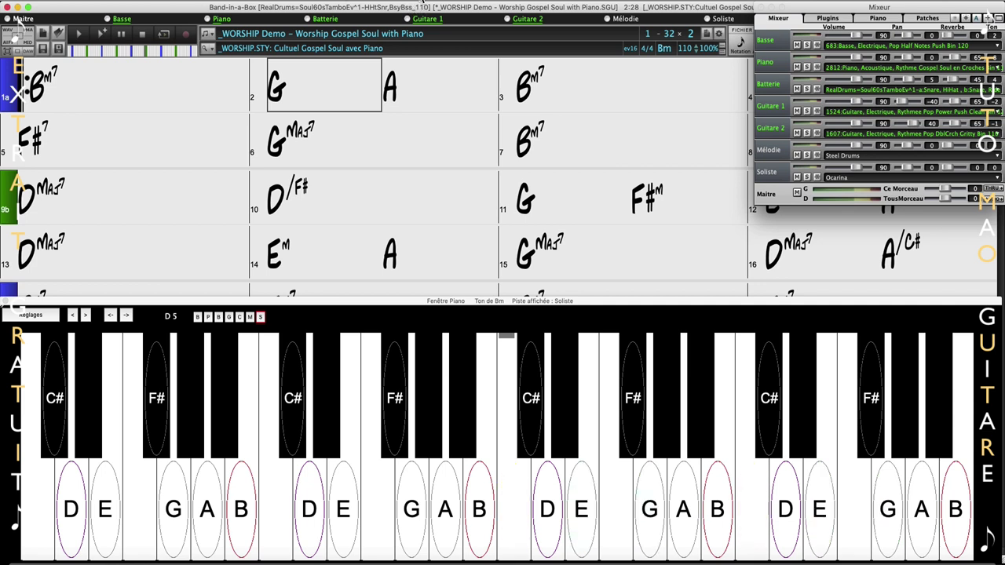
Check the CoreMIDI port choices and keep ADVANCE61 USB PORT 1 as the MIDI input
left_click(184, 4)
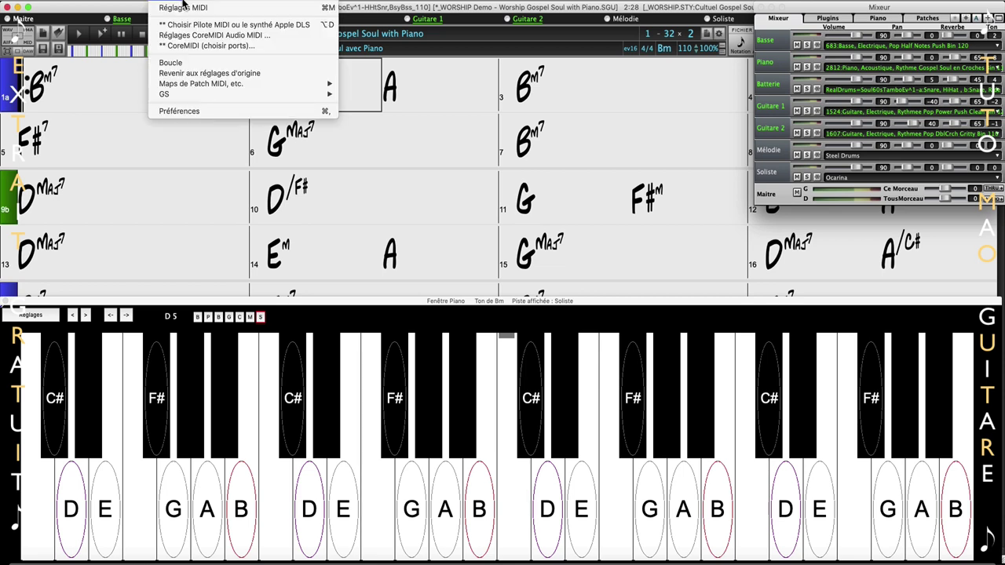
left_click(195, 46)
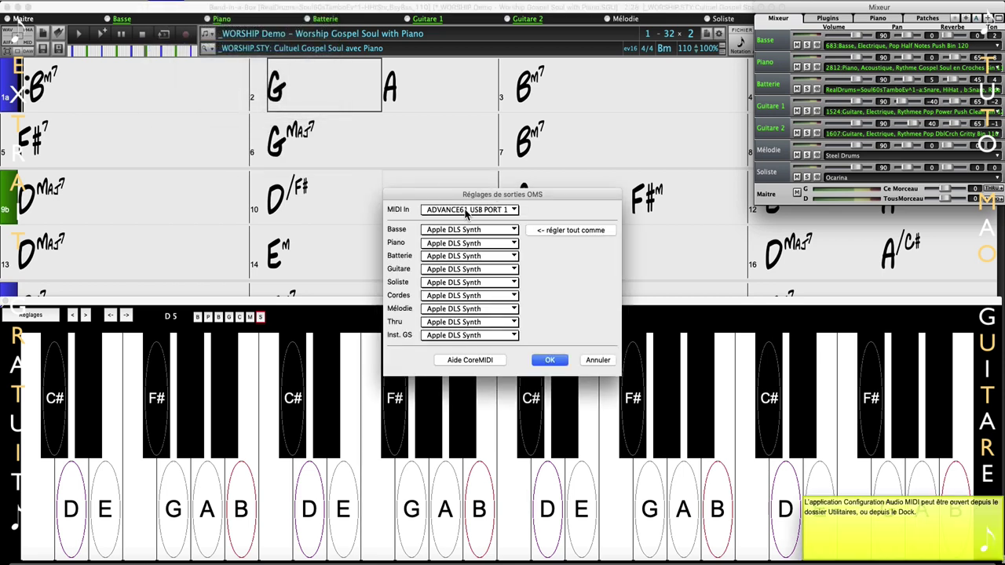
left_click(465, 211)
left_click(460, 210)
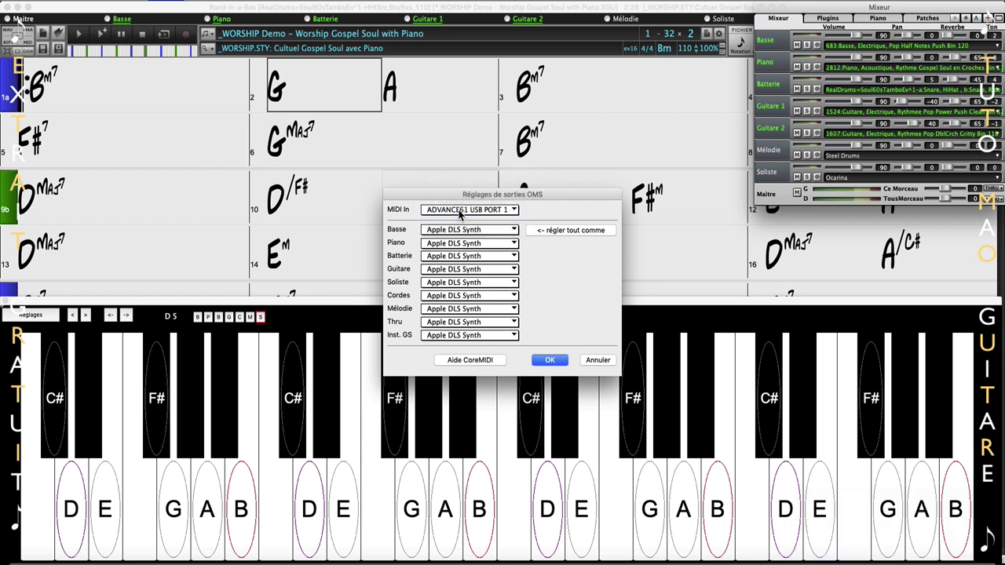
left_click(556, 360)
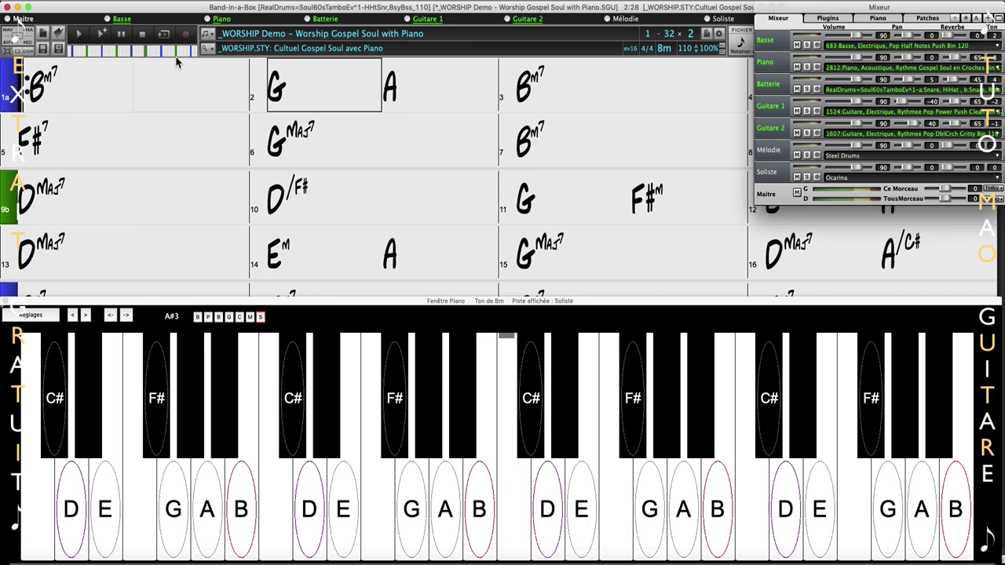
Generate and play the Worship Gospel Soul with Piano song
left_click(102, 33)
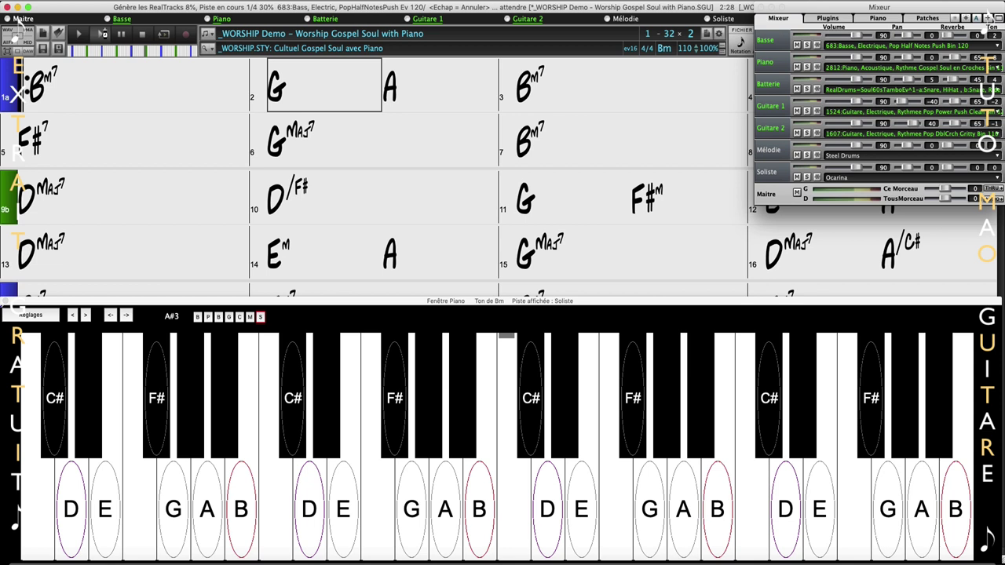